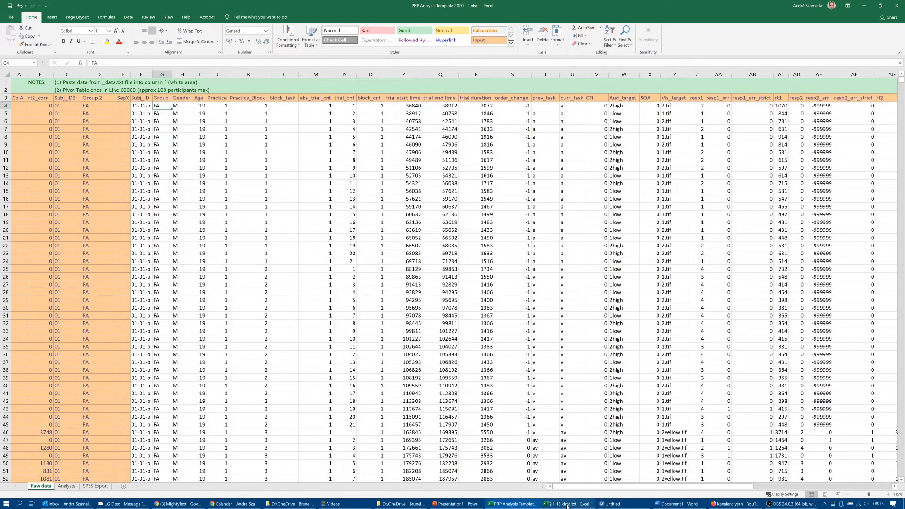
- Switch to the Log folder in File Explorer and open 01-01_data.txt from the start of the file list
mouse_move(567, 506)
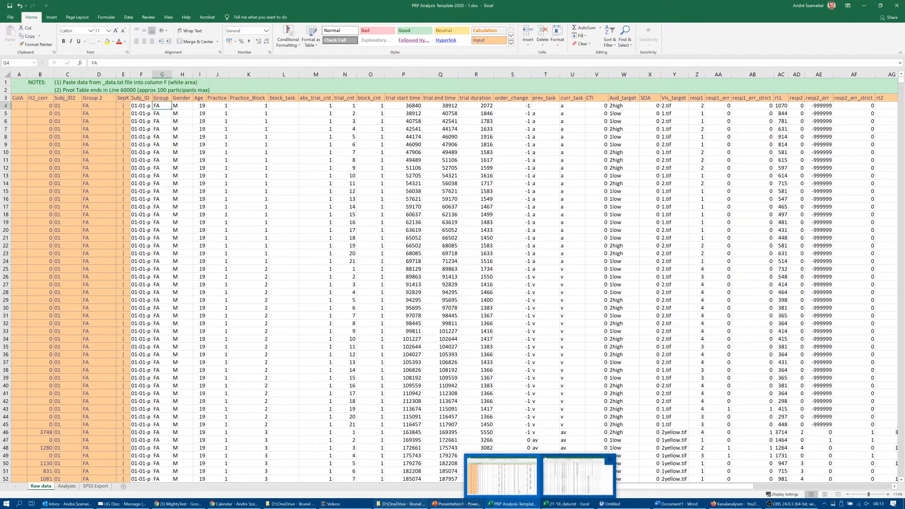
click(401, 504)
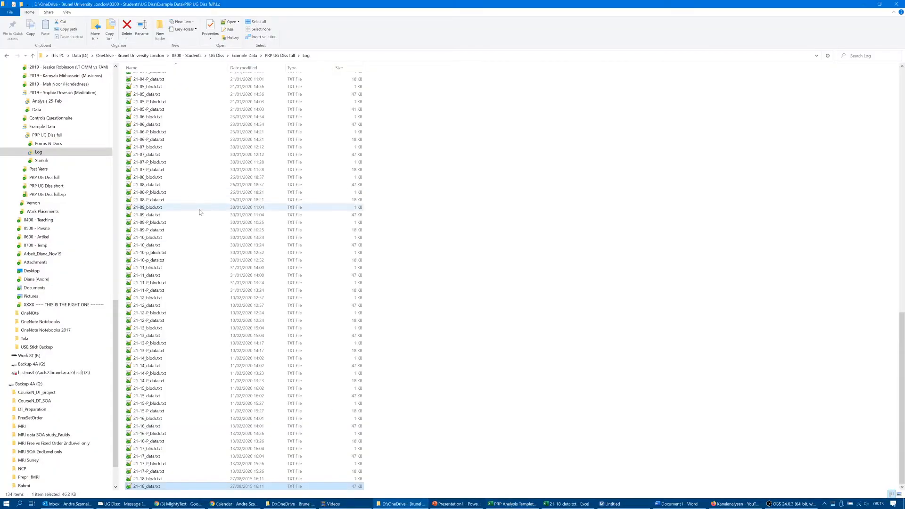
scroll(198, 207, up, 20)
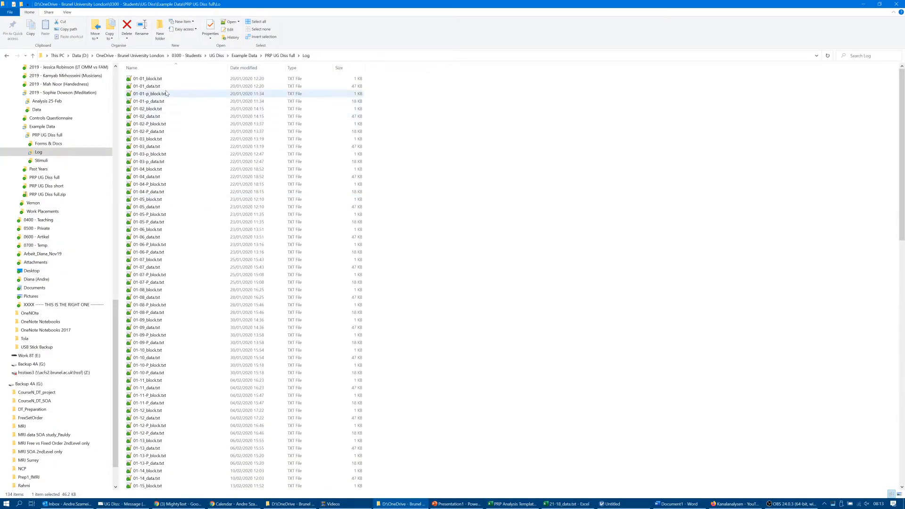
click(161, 86)
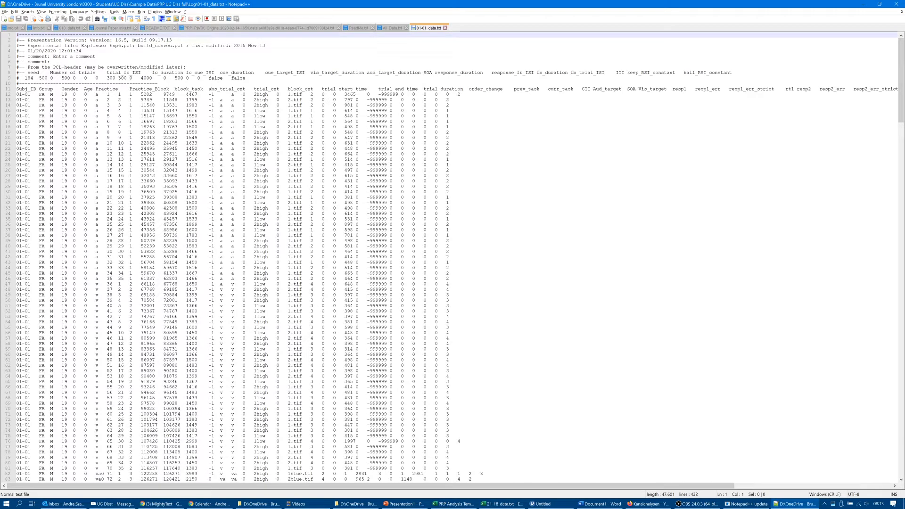
- Examine the comment lines above the Subj_ID heading row in 01-01_data.txt and close the text editor
drag(17, 35, 18, 82)
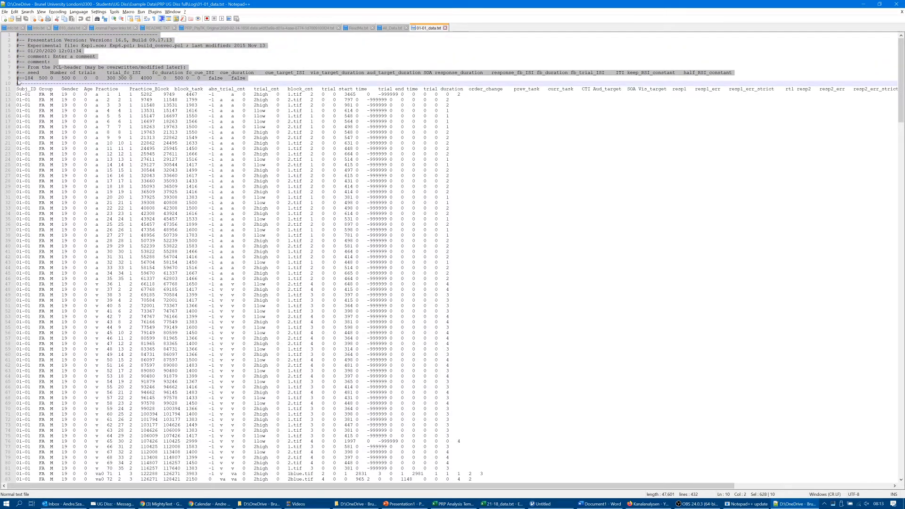
click(18, 83)
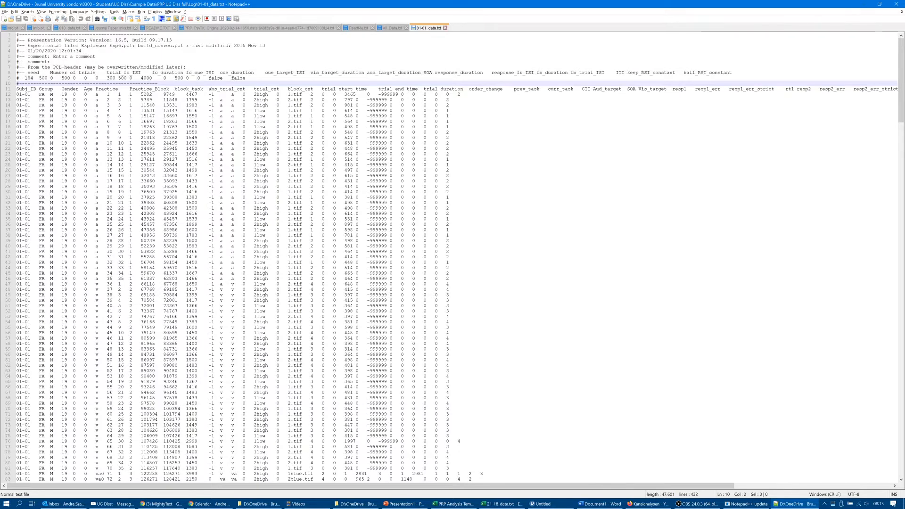
click(17, 84)
click(17, 89)
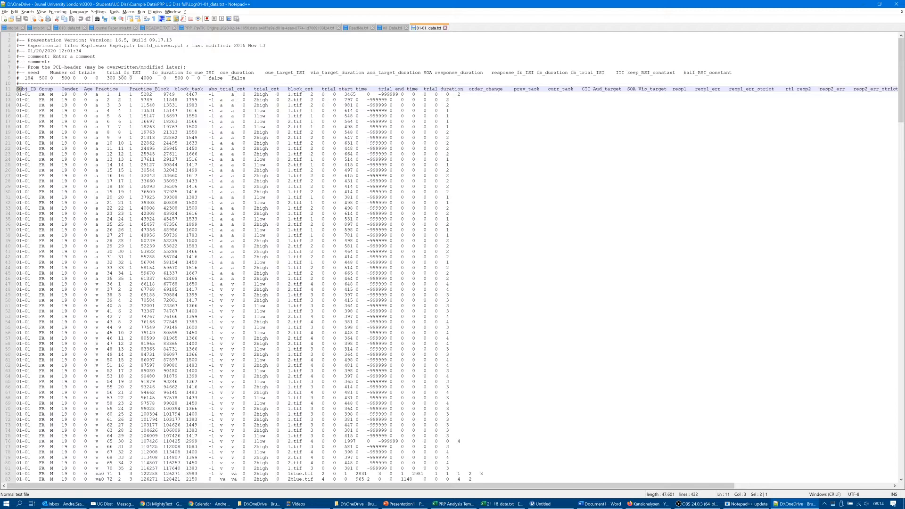
click(898, 6)
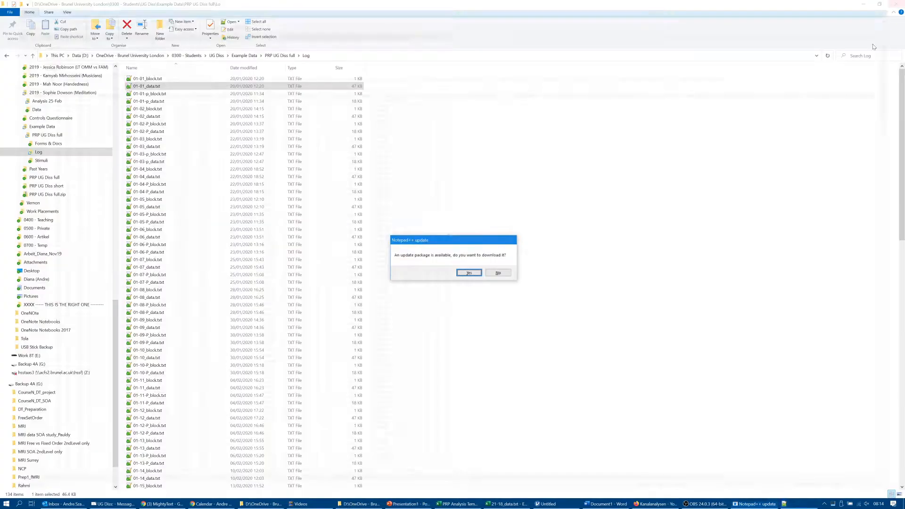
- Switch to 21-18_data.txt in Excel, clear the full data selection and return to the file's header lines
click(519, 505)
key(ctrl+a)
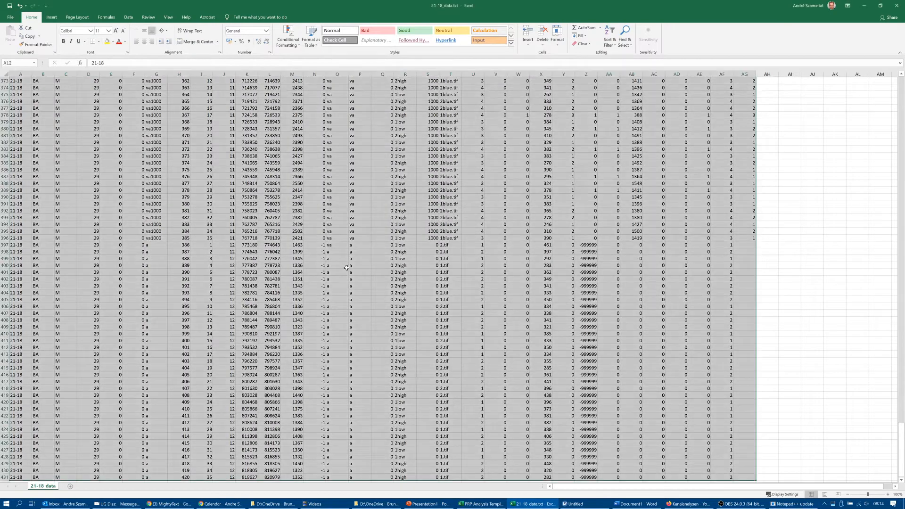
scroll(346, 268, up, 20)
click(293, 210)
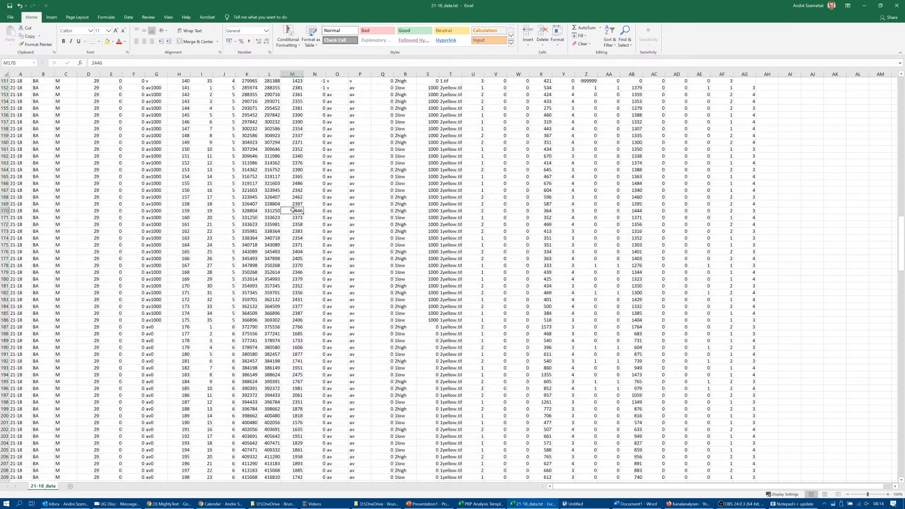
scroll(293, 210, up, 20)
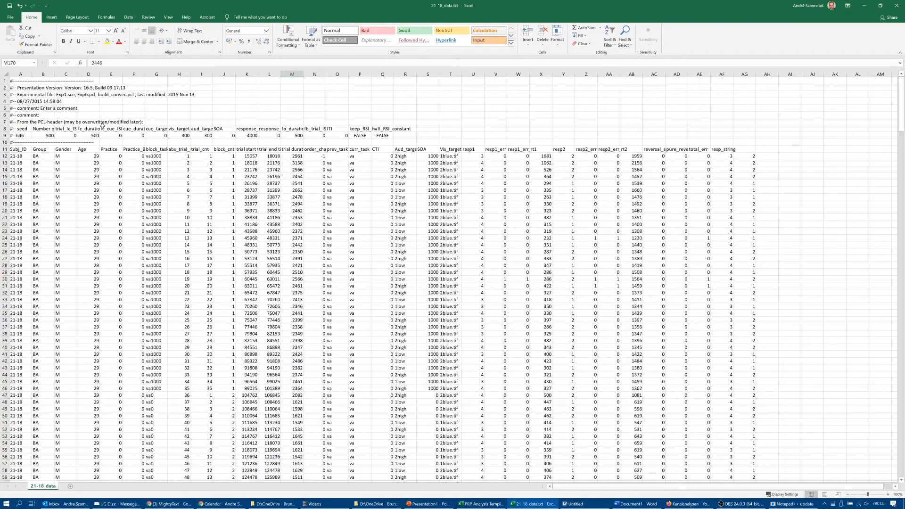
- Step through the column headings in row 11 from Subj_ID to Age and return to Subj_ID
click(30, 148)
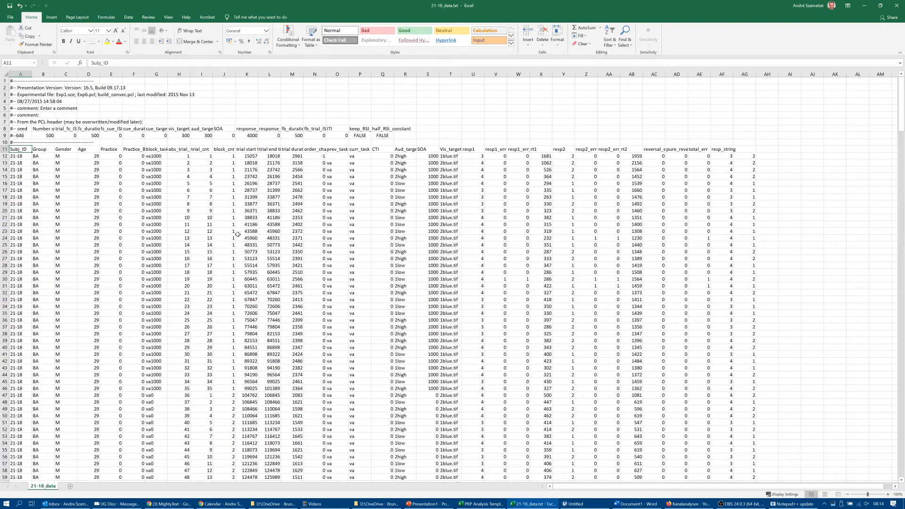
key(Right)
key(Right)
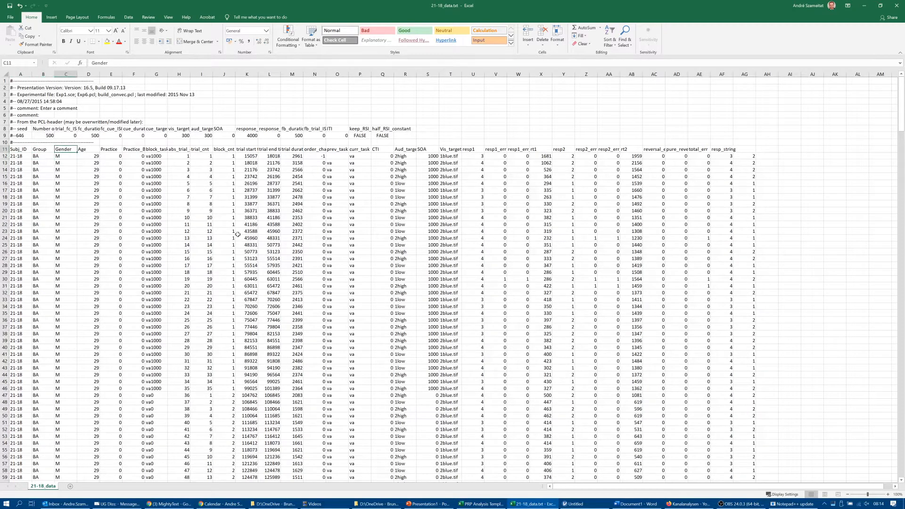
key(Right)
key(Left)
key(Left)
key(Left)
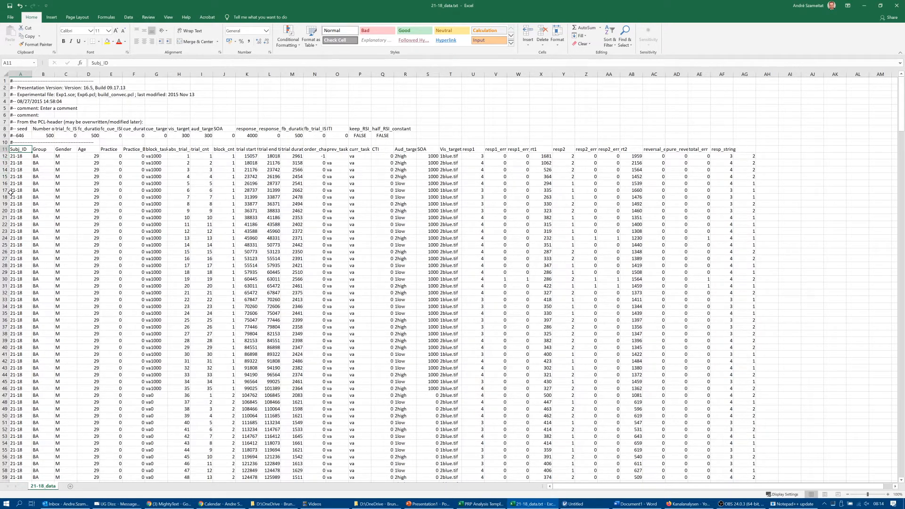
- Examine the first trial row, row 12, and the Subj_ID heading above it in the 21-18_data sheet
click(5, 156)
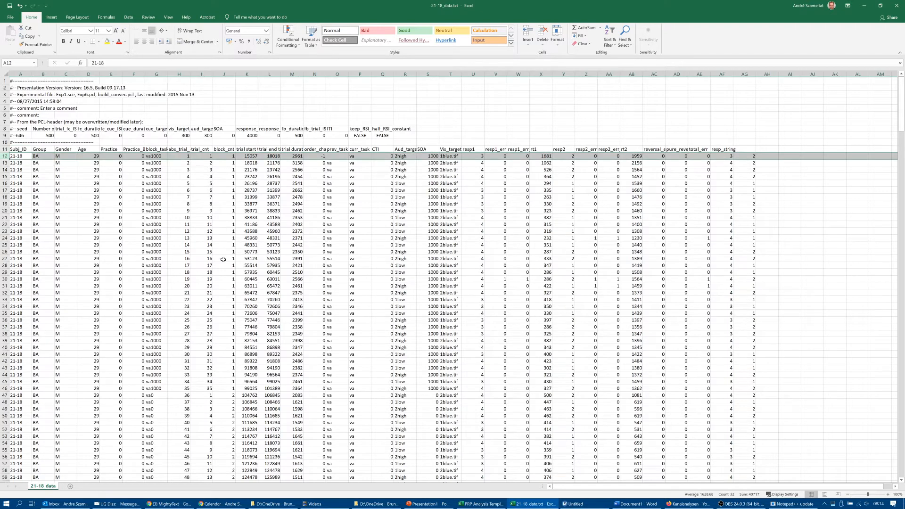
click(19, 150)
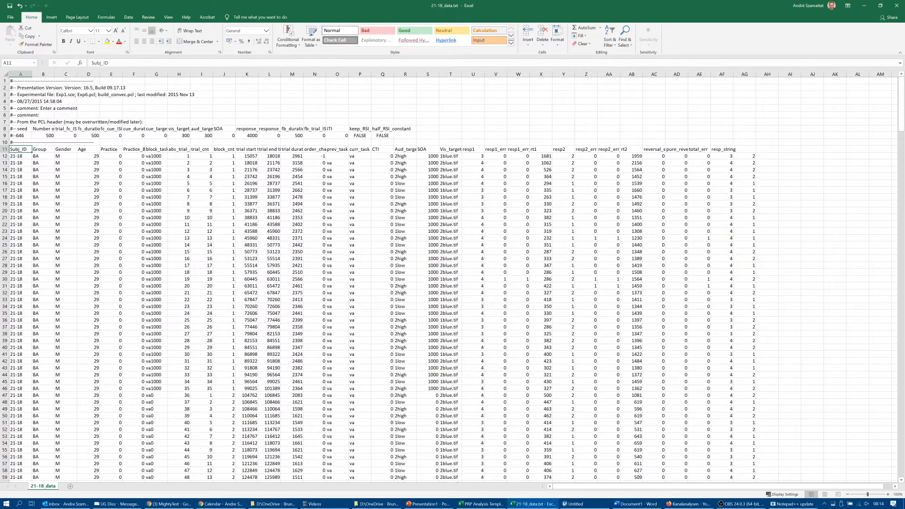
ctrl+scroll(82, 178, up, 1)
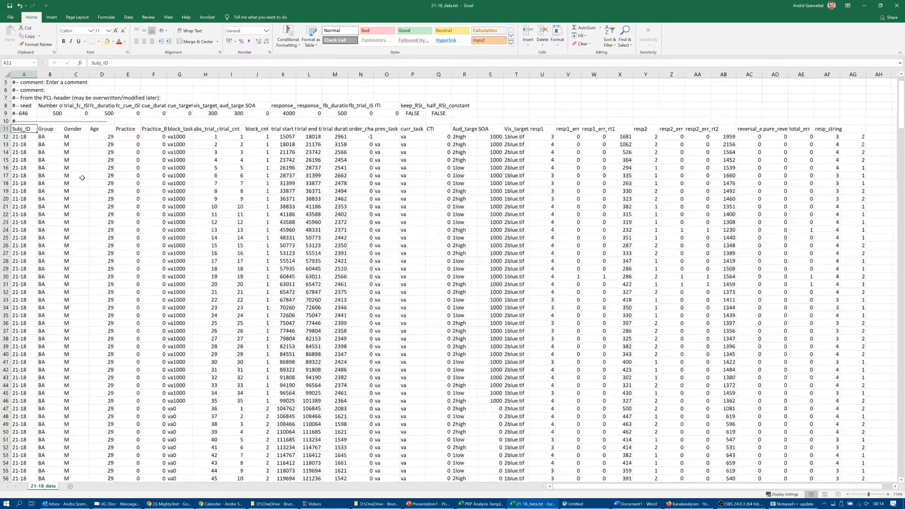
ctrl+scroll(82, 178, up, 1)
scroll(82, 178, up, 1)
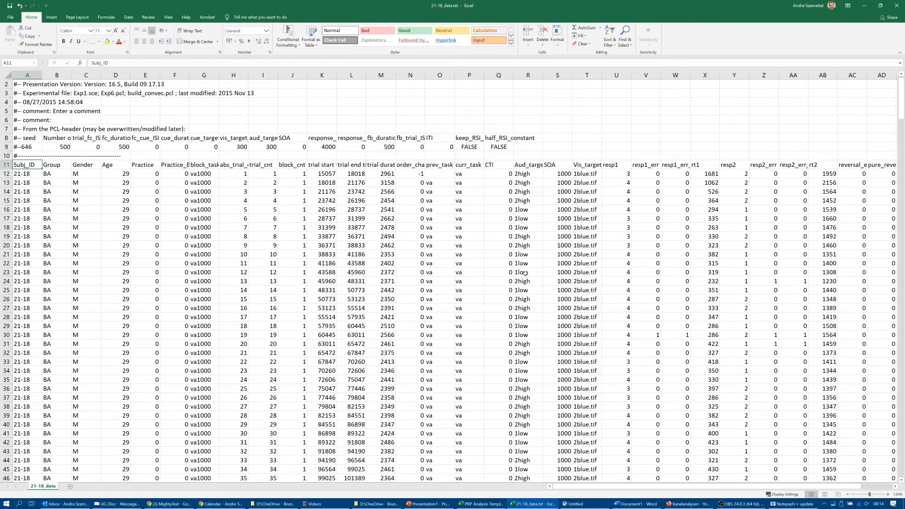
- Switch to the PRP Analysis Template workbook and review the Raw data headings from Subj_ID to Practice
click(491, 505)
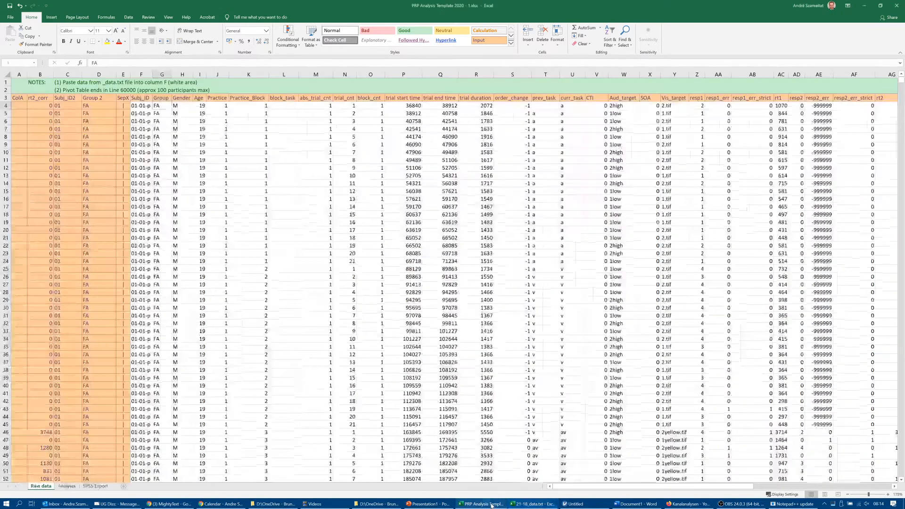
click(145, 106)
scroll(139, 128, up, 2)
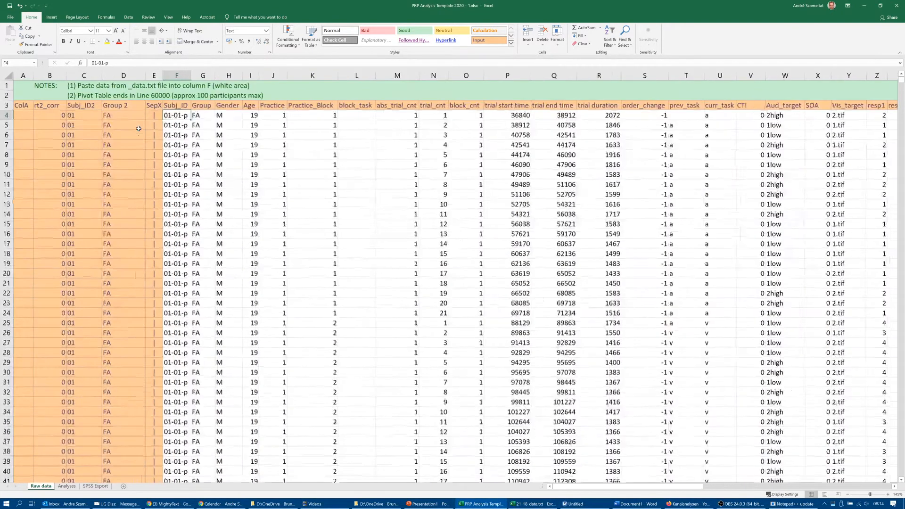
scroll(138, 128, up, 1)
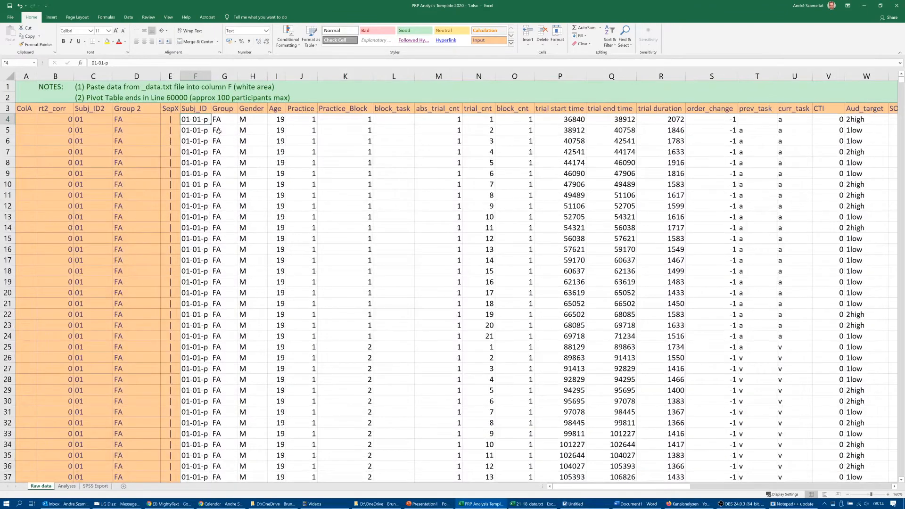
click(201, 111)
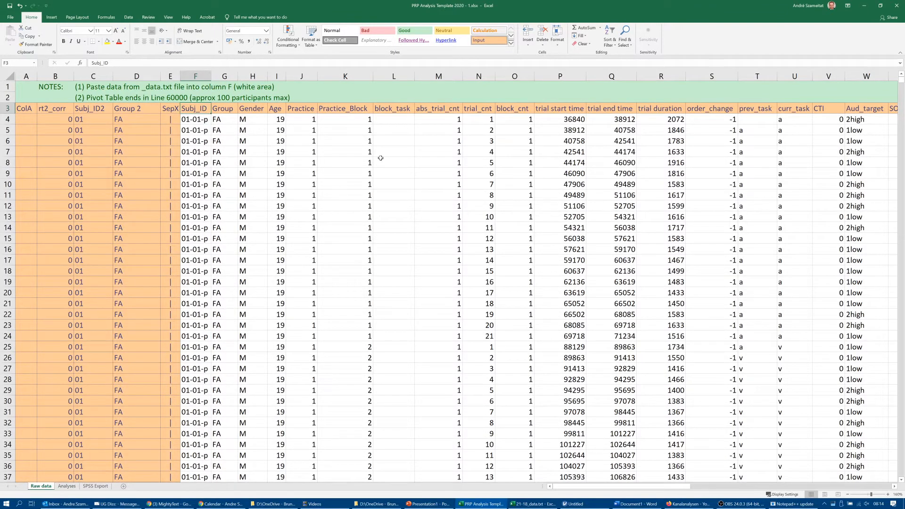
key(Right)
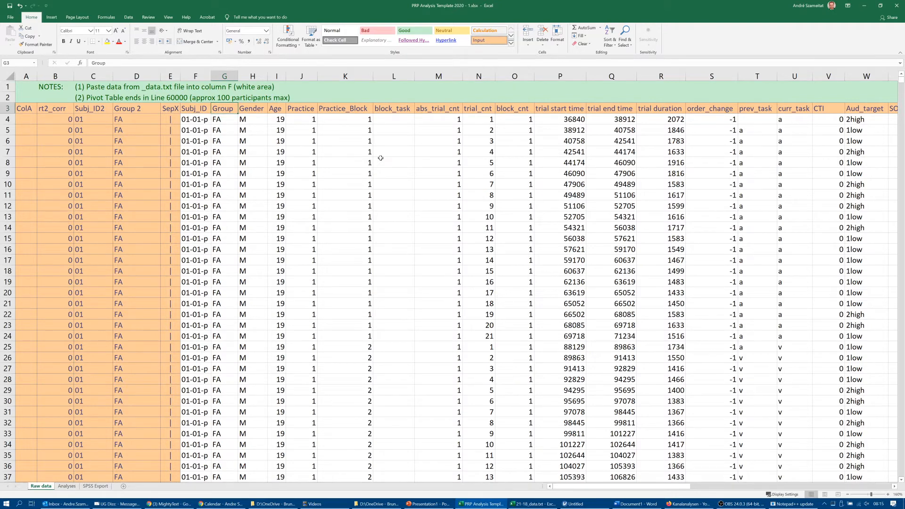
key(Right)
key(Right)
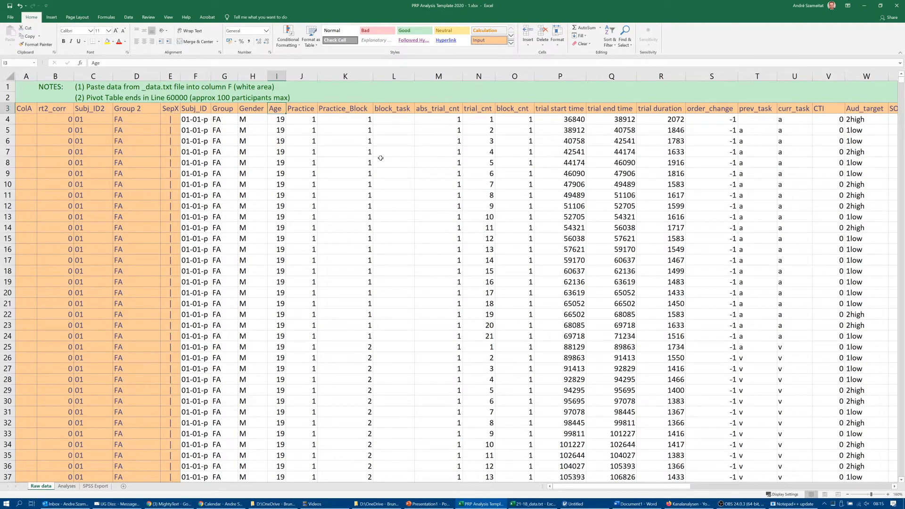
key(Right)
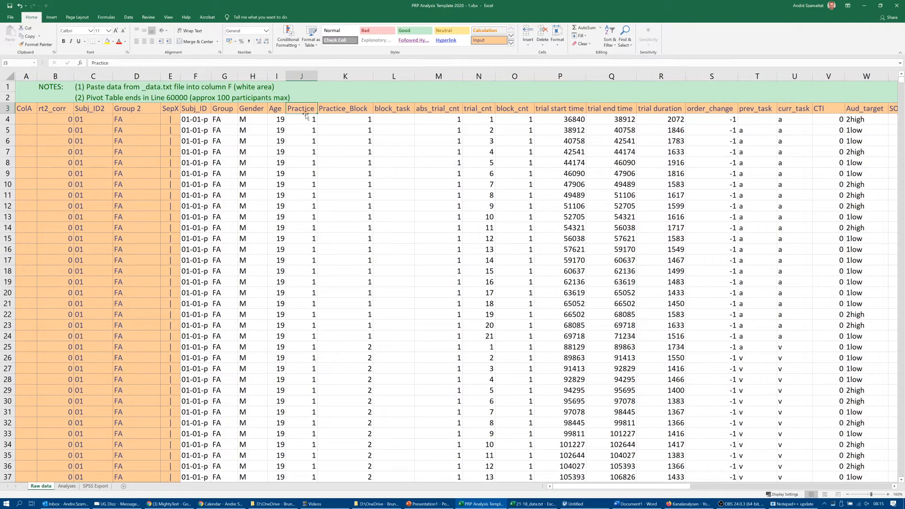
- Examine the Practice column from the practice trials down to the main experiment rows, returning to the first rows
click(307, 187)
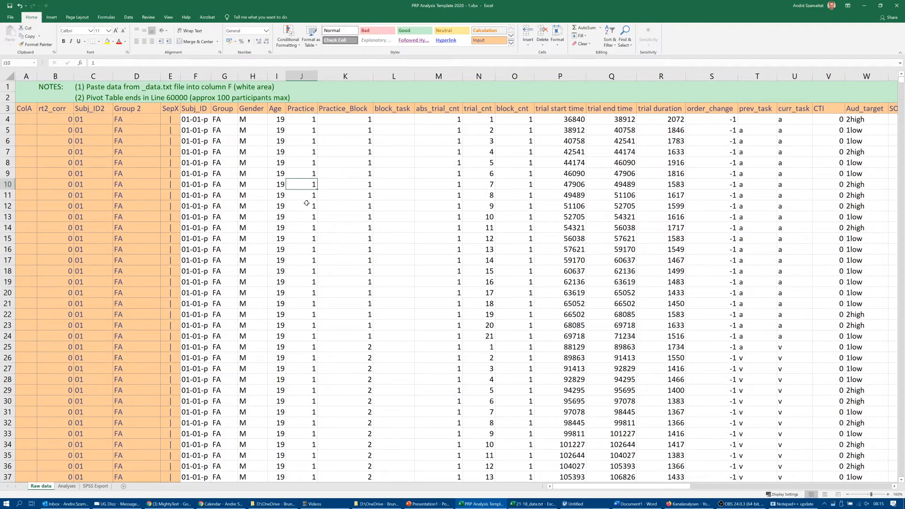
scroll(306, 203, down, 10)
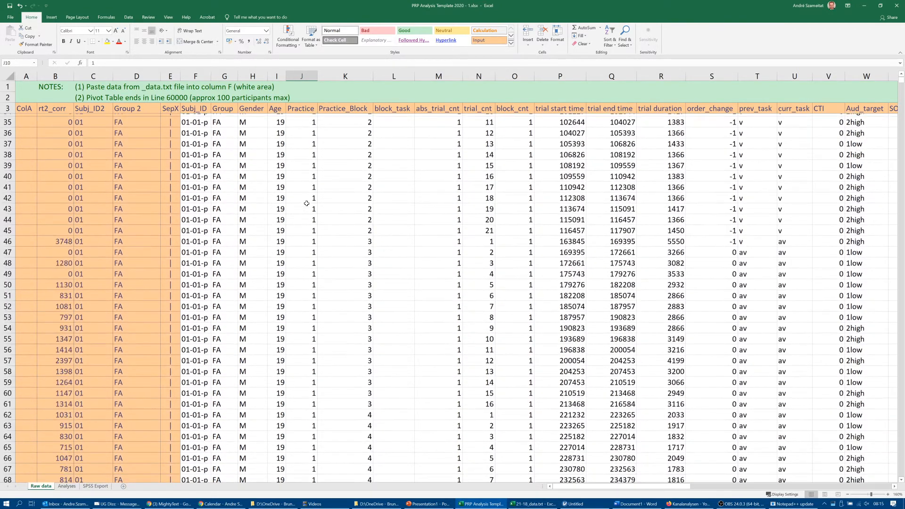
scroll(306, 203, down, 20)
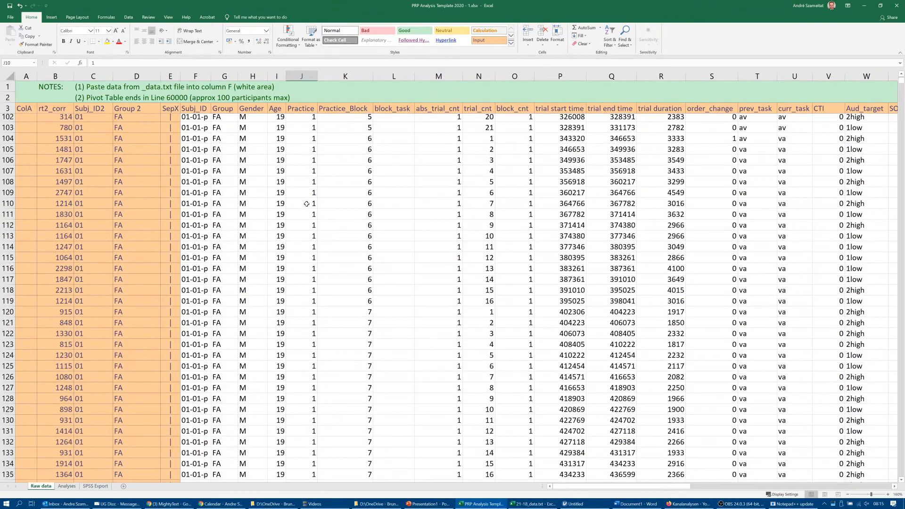
scroll(307, 204, down, 20)
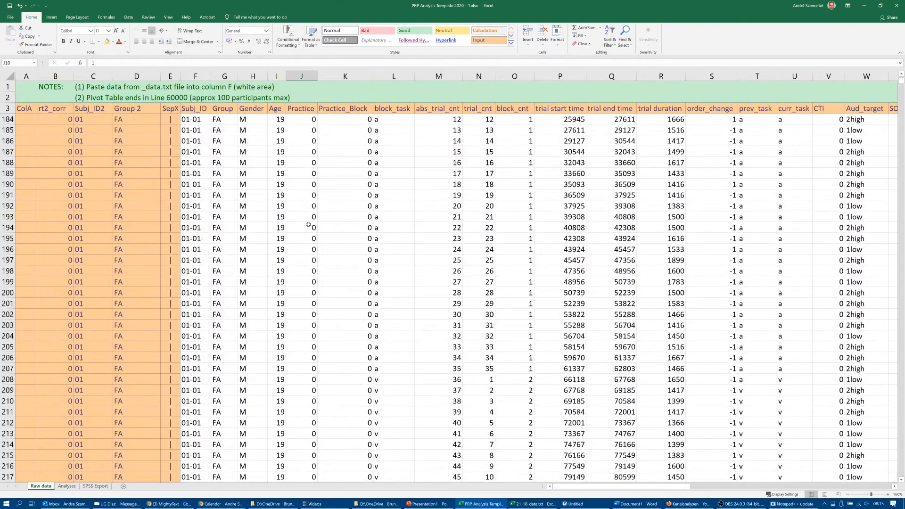
click(308, 227)
key(ctrl+Up)
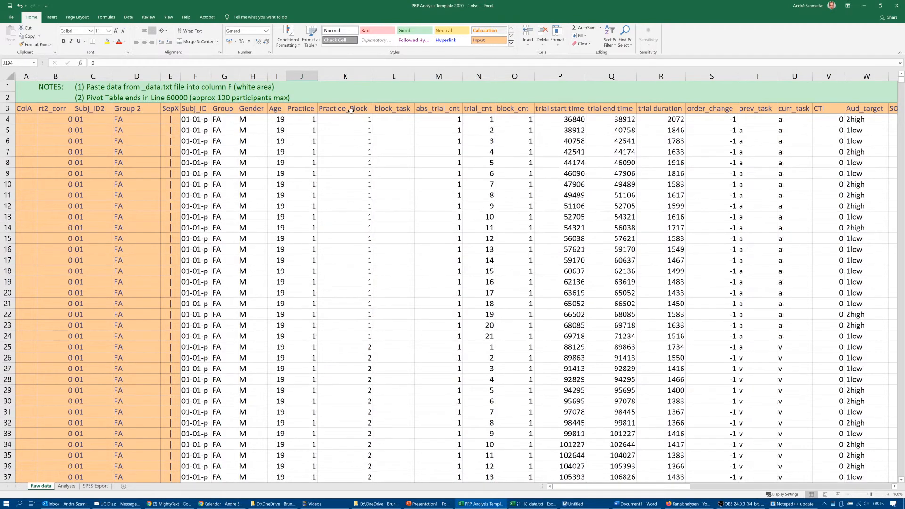
- Examine how the Practice_Block values are numbered across the first participant's practice trials
click(350, 122)
scroll(349, 134, down, 5)
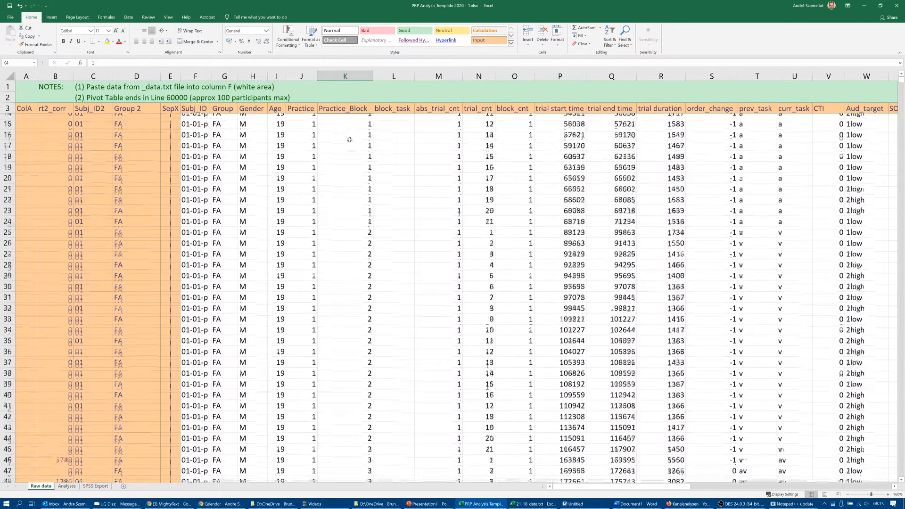
click(358, 218)
scroll(360, 229, down, 1)
scroll(359, 229, down, 11)
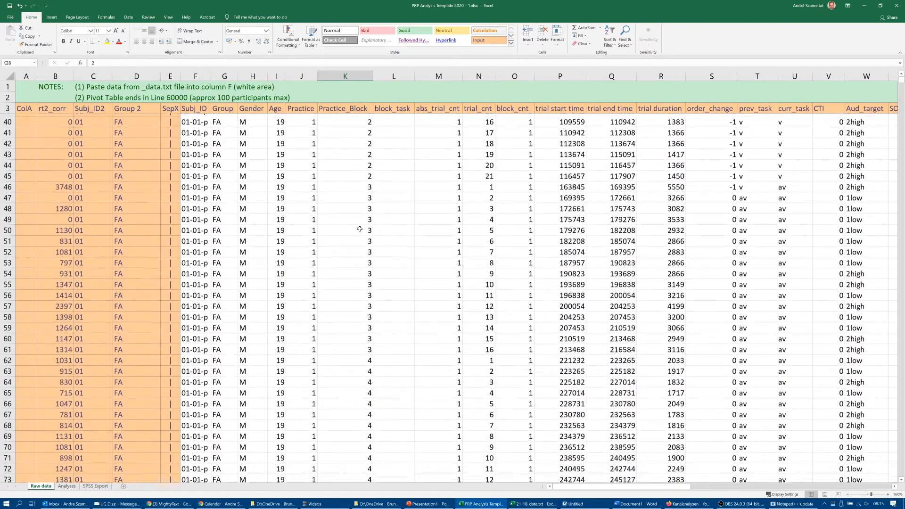
scroll(360, 228, up, 17)
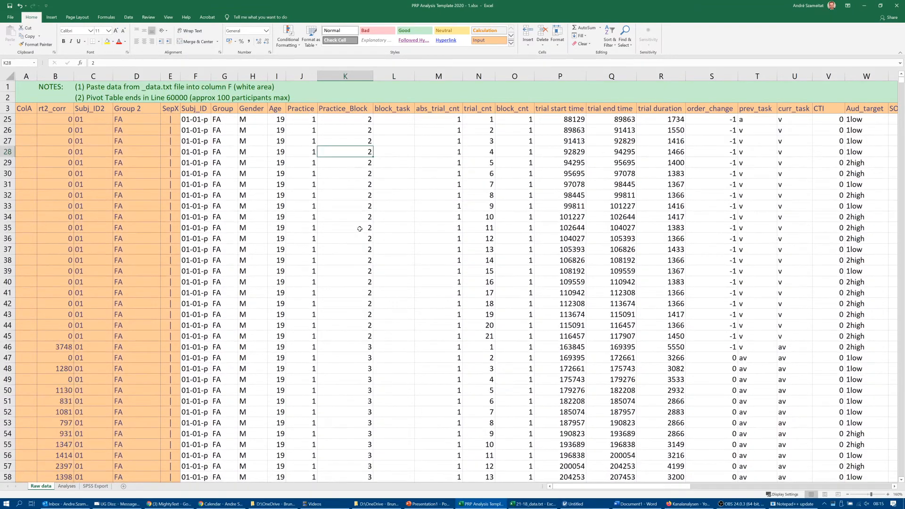
- Examine the block_task column from the first practice trial down to the start of the main experiment rows
click(389, 121)
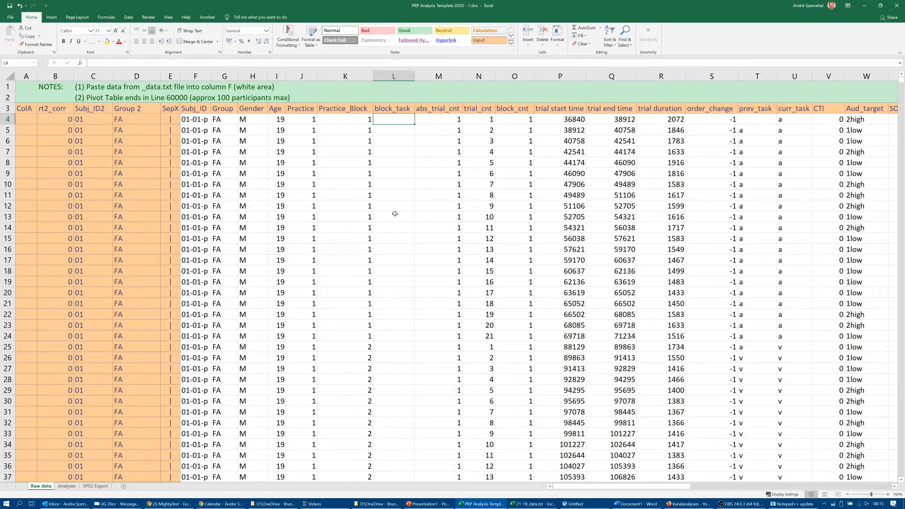
scroll(395, 214, down, 13)
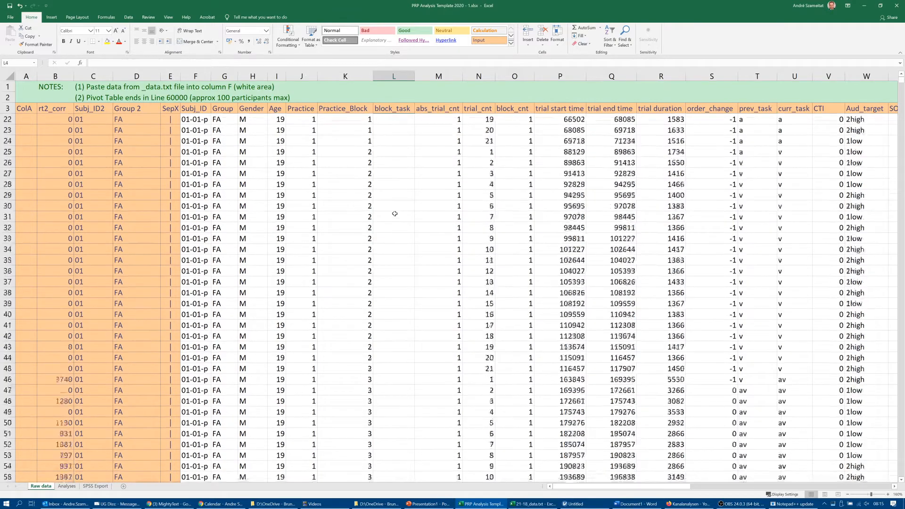
scroll(395, 214, down, 20)
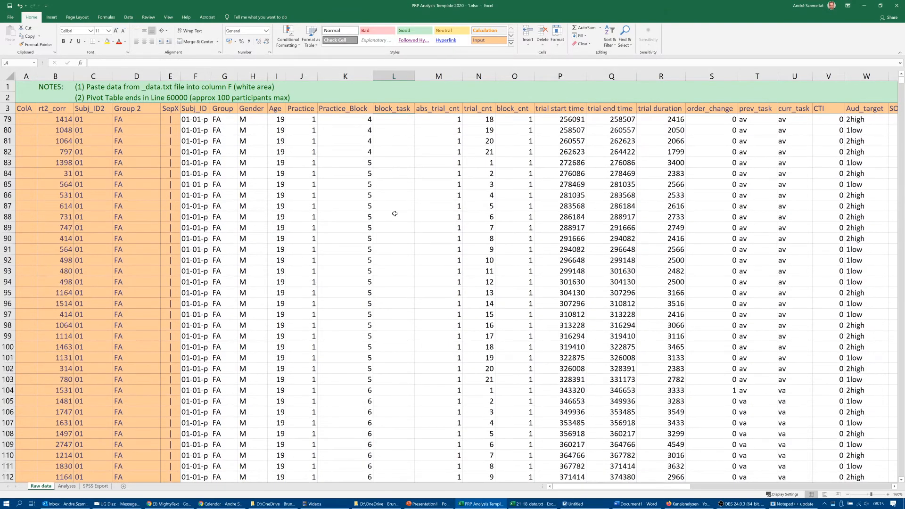
scroll(395, 214, down, 18)
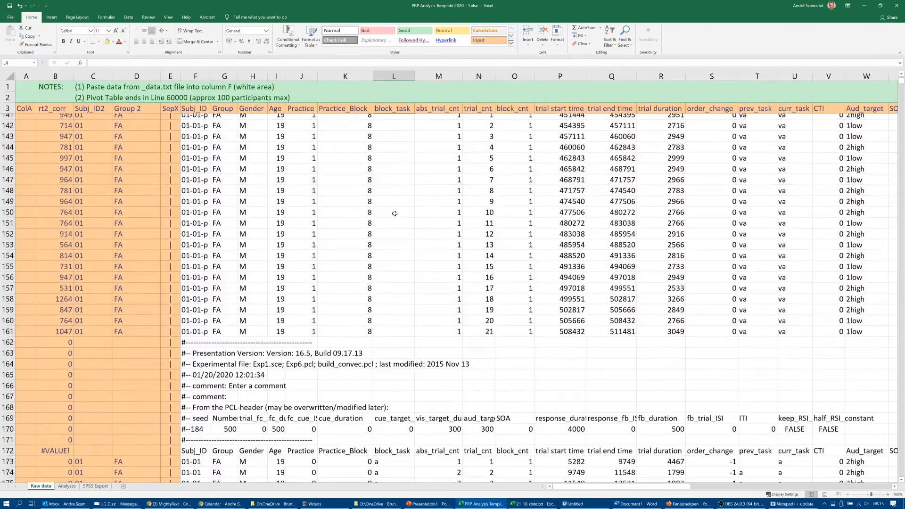
scroll(395, 214, down, 1)
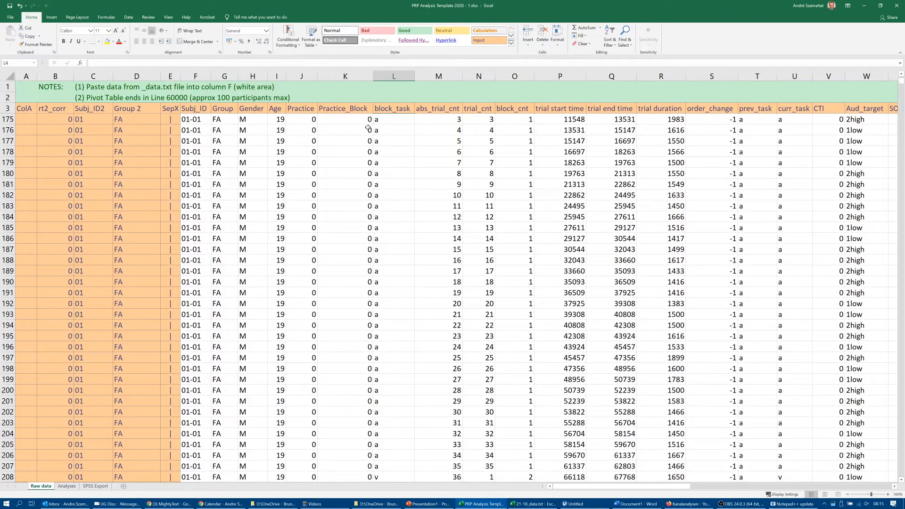
- Examine the block_task codes across the first participant's first five main-experiment blocks, returning to the first main trial
click(382, 174)
scroll(389, 236, down, 9)
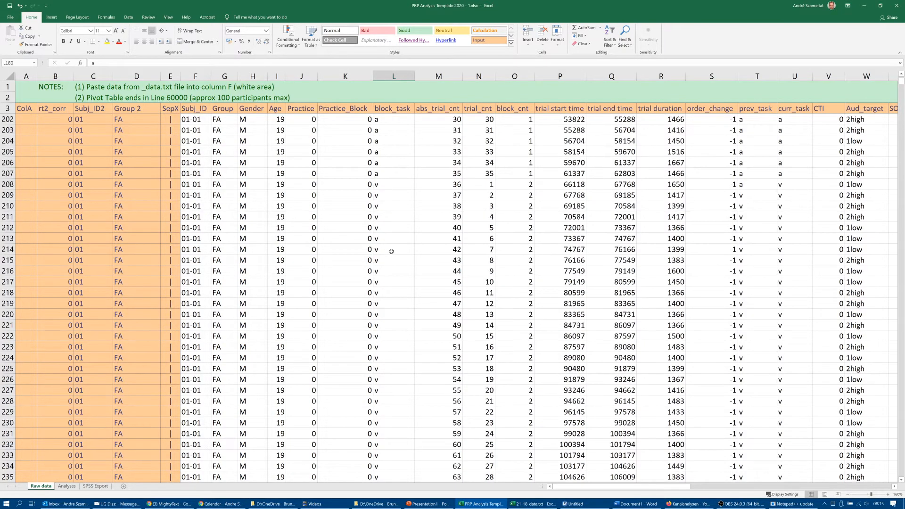
click(391, 250)
scroll(392, 256, down, 10)
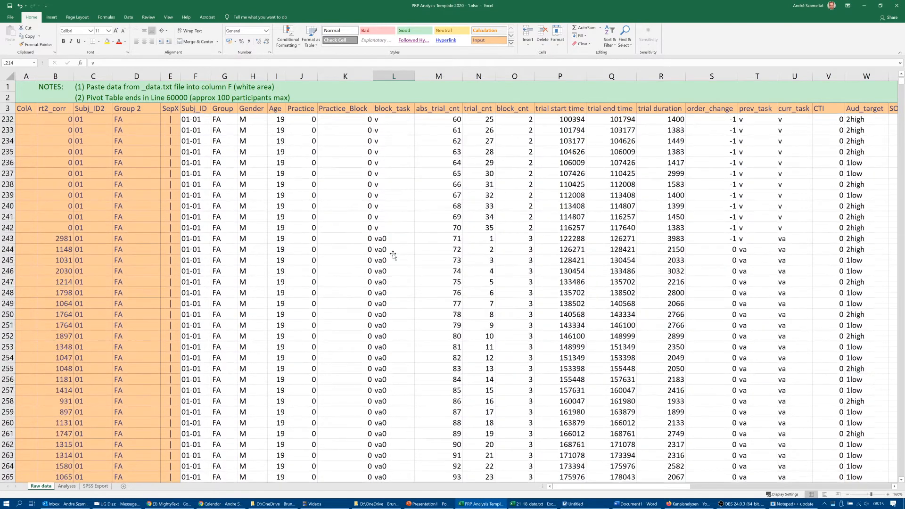
click(397, 283)
scroll(388, 283, down, 11)
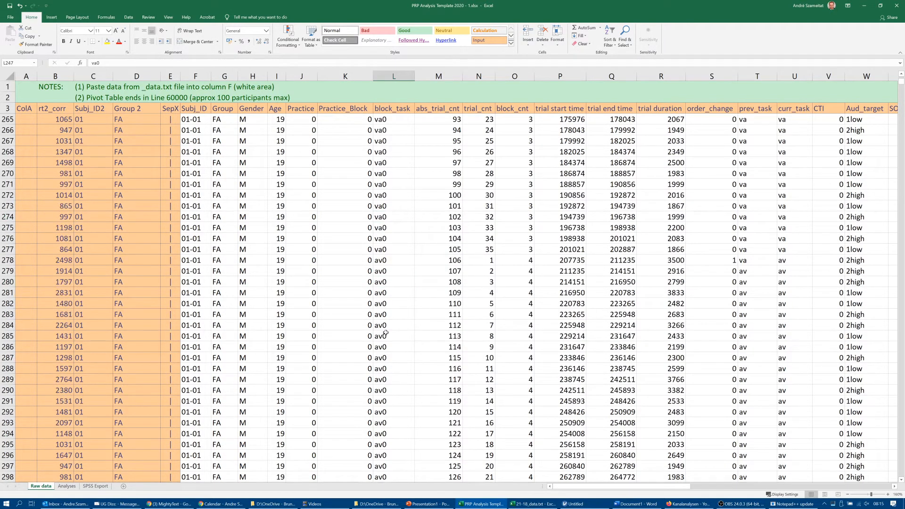
scroll(385, 330, down, 9)
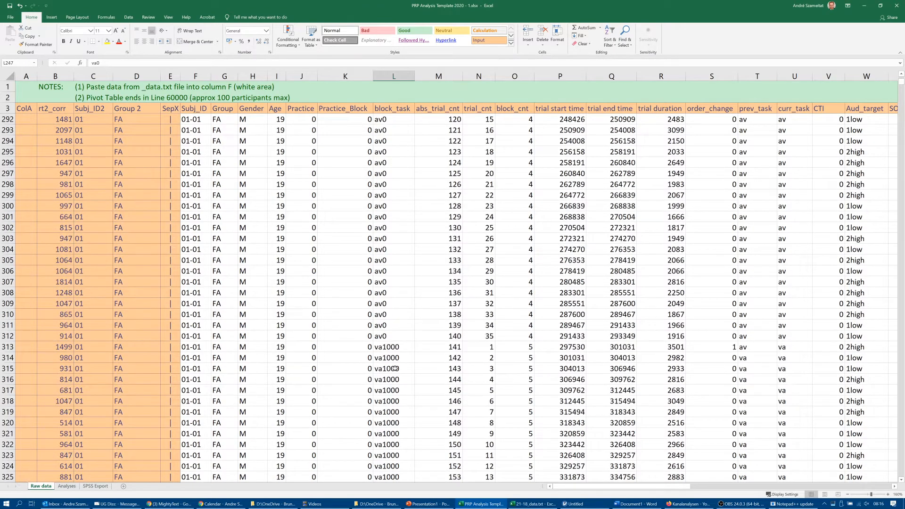
scroll(395, 368, down, 7)
scroll(393, 364, up, 5)
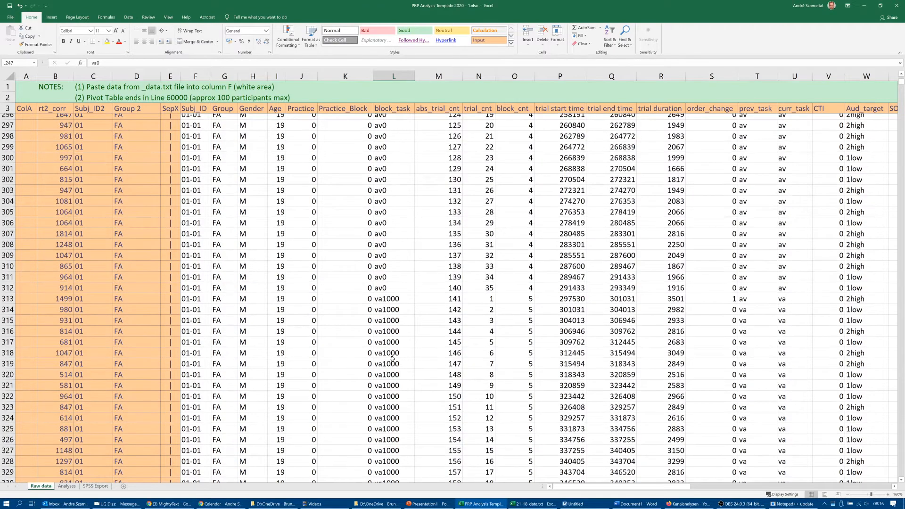
scroll(392, 356, up, 20)
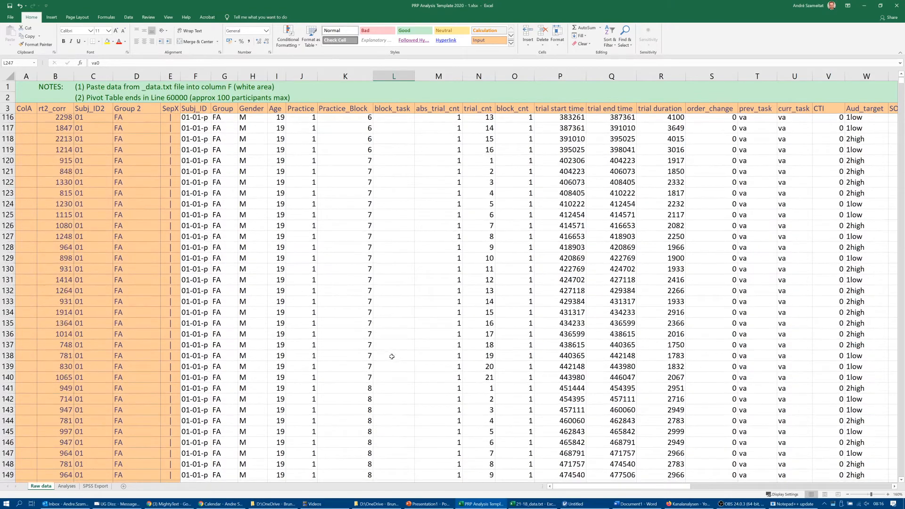
scroll(392, 357, down, 12)
scroll(391, 356, down, 3)
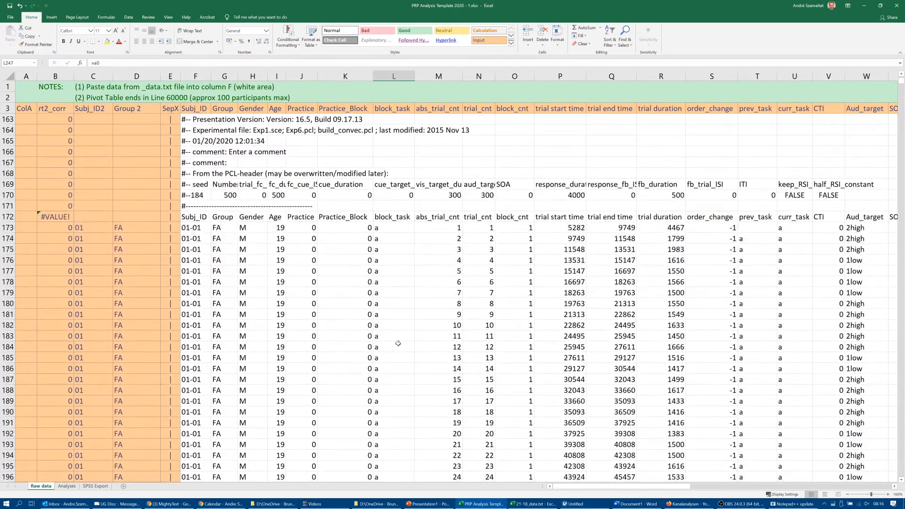
- Examine how abs_trial_cnt runs from the first participant's first main-experiment trial to their last one
click(434, 110)
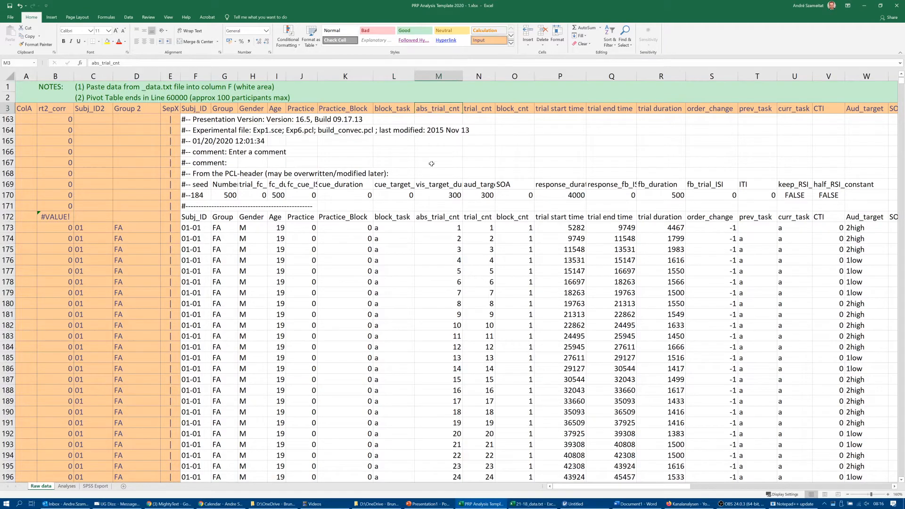
click(446, 228)
scroll(448, 238, down, 6)
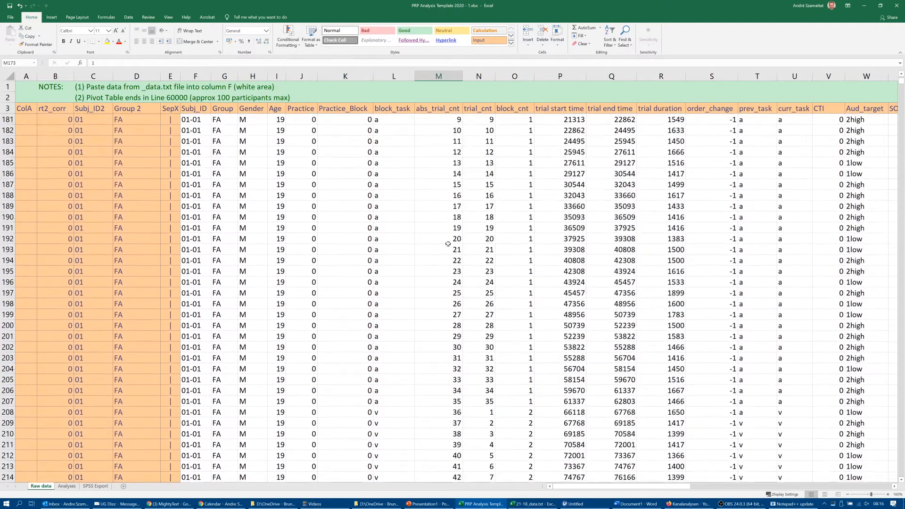
scroll(448, 244, down, 17)
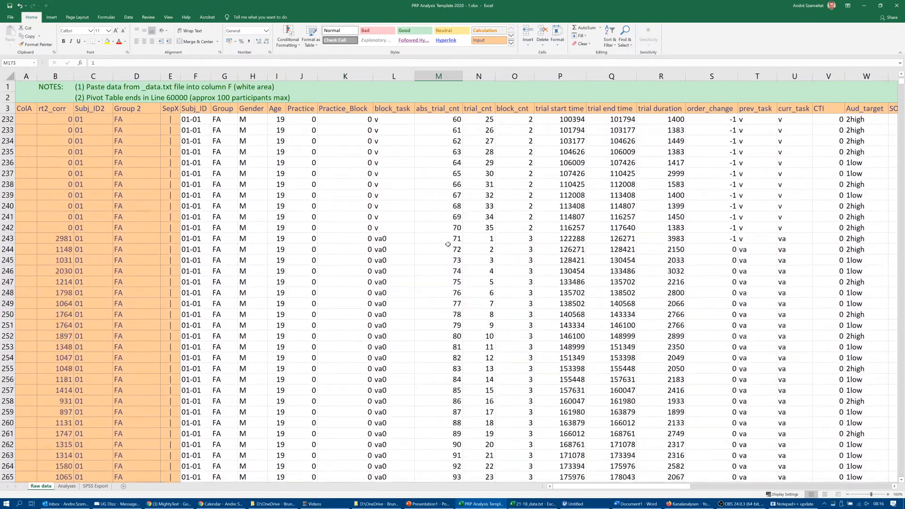
scroll(448, 244, down, 19)
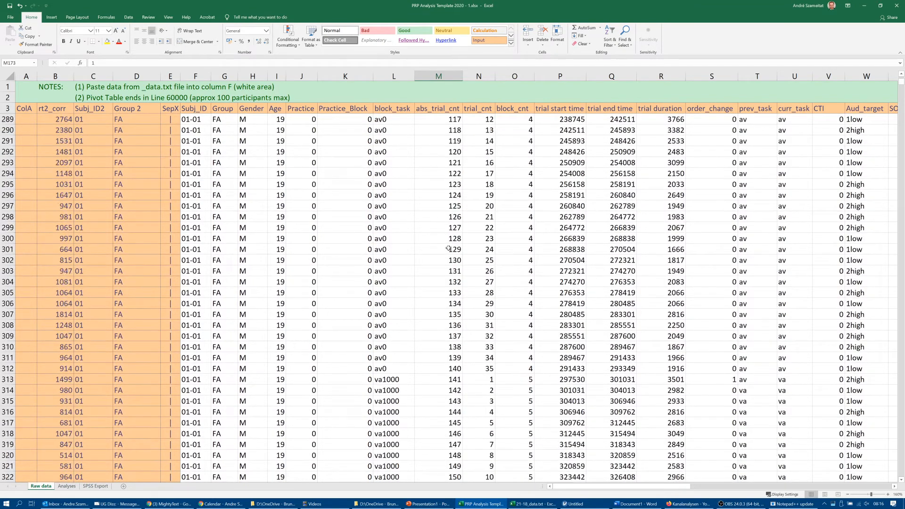
click(449, 249)
key(End)
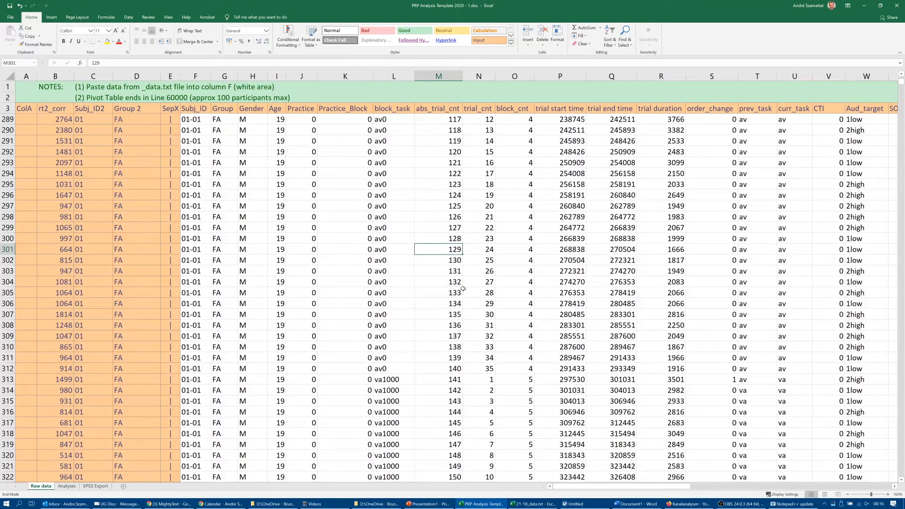
key(Down)
scroll(463, 289, down, 2)
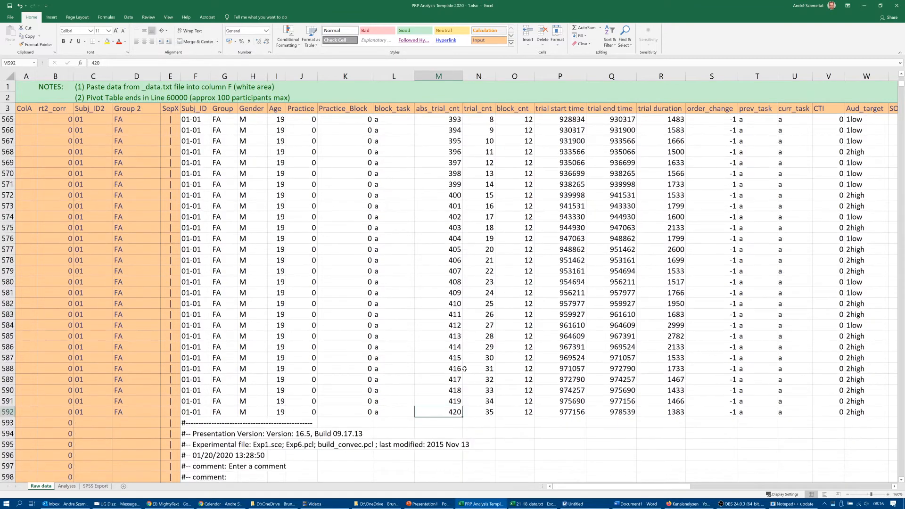
scroll(459, 407, up, 20)
click(456, 402)
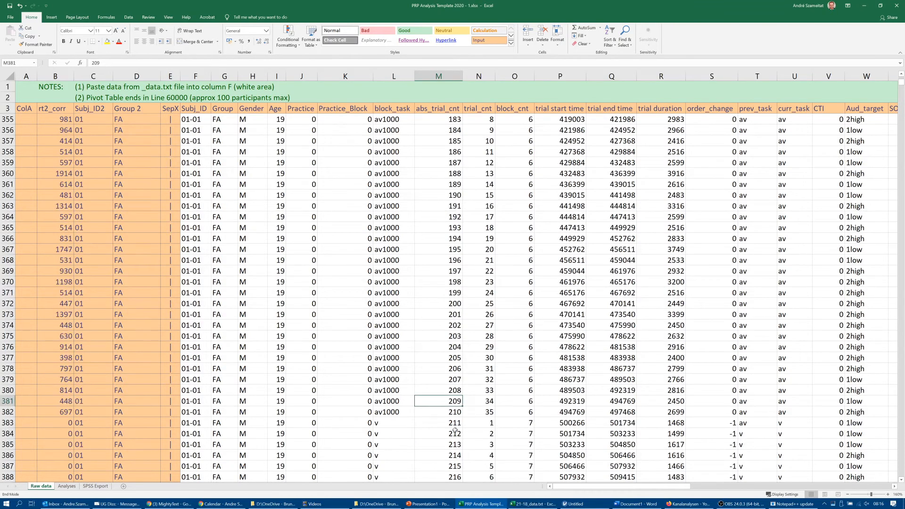
- Examine the trial_cnt column from the first main-experiment trial in row 173 to the end of the first block
key(ctrl+Up)
key(Down)
key(Right)
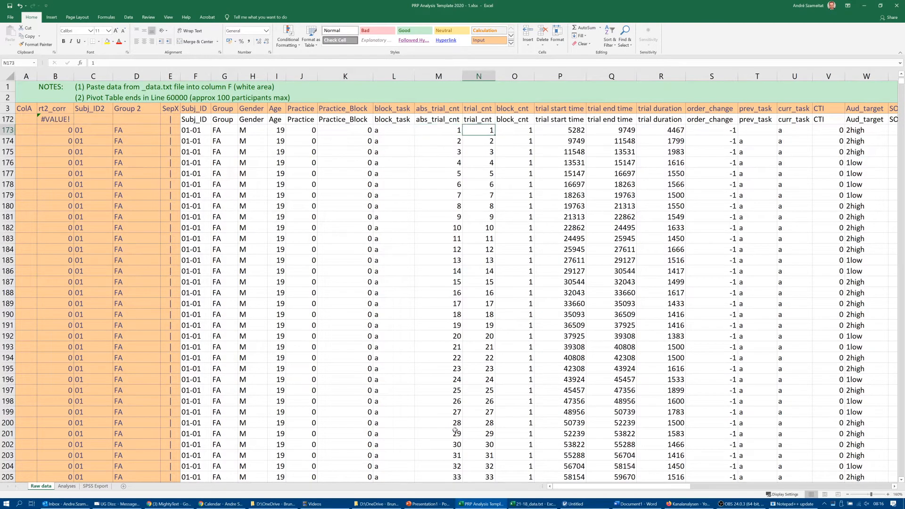
scroll(561, 272, up, 2)
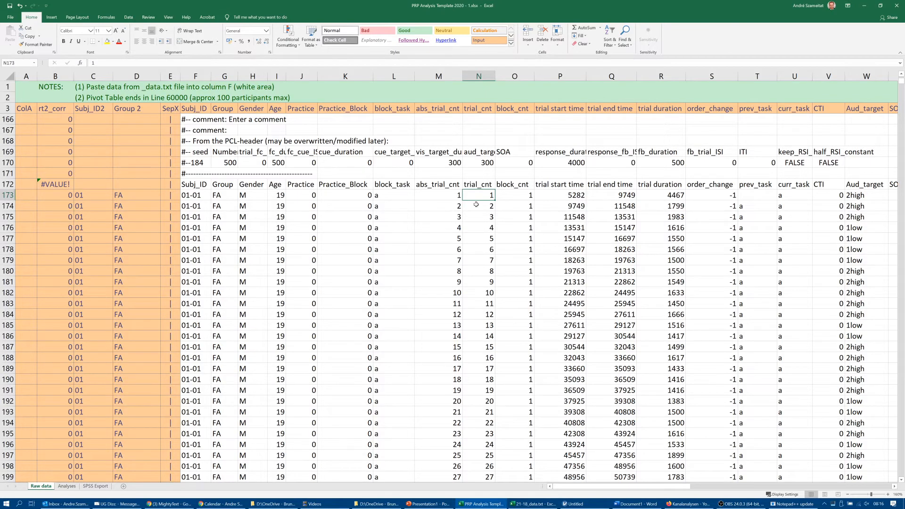
scroll(476, 204, down, 7)
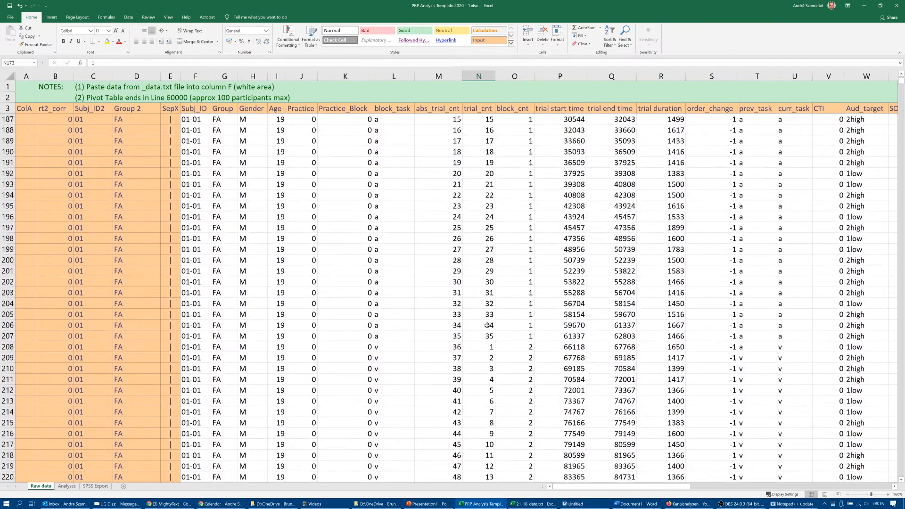
click(484, 337)
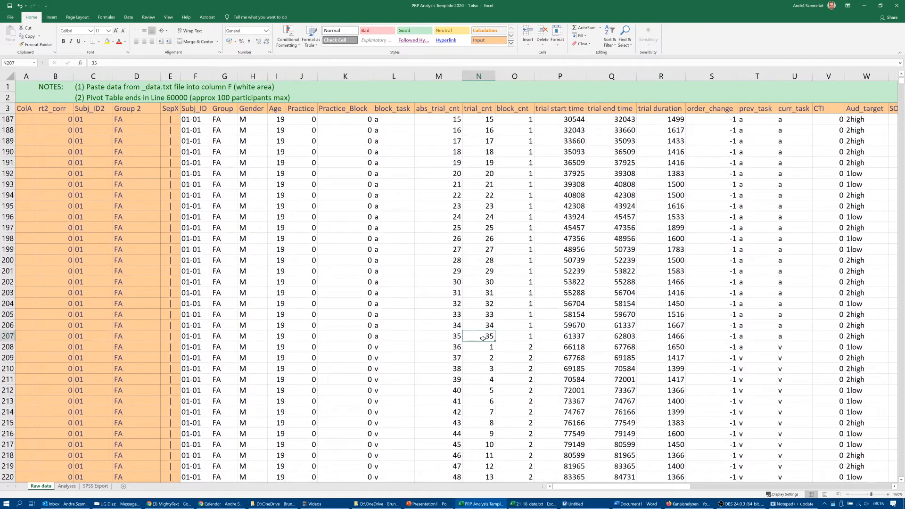
- Compare block_task in rows 207 and 208, and select row 208 from block_task to trial_cnt to inspect the block change
click(380, 346)
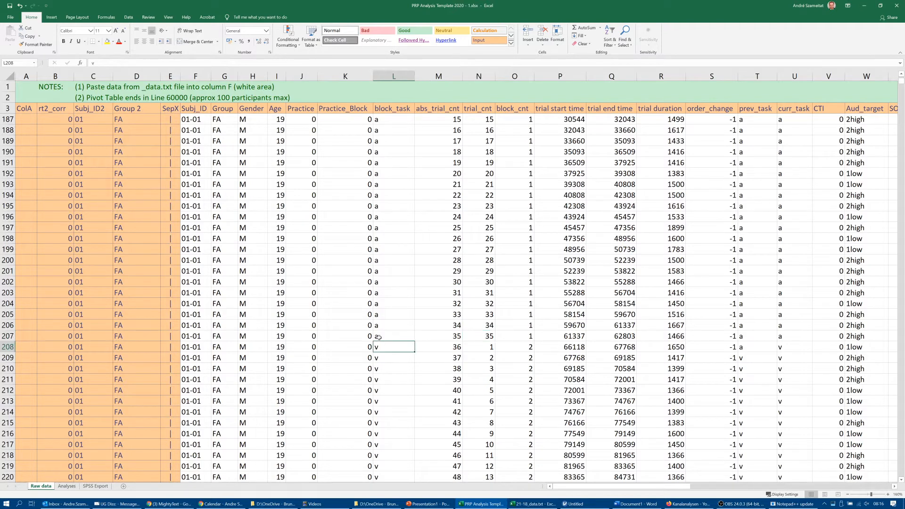
click(378, 337)
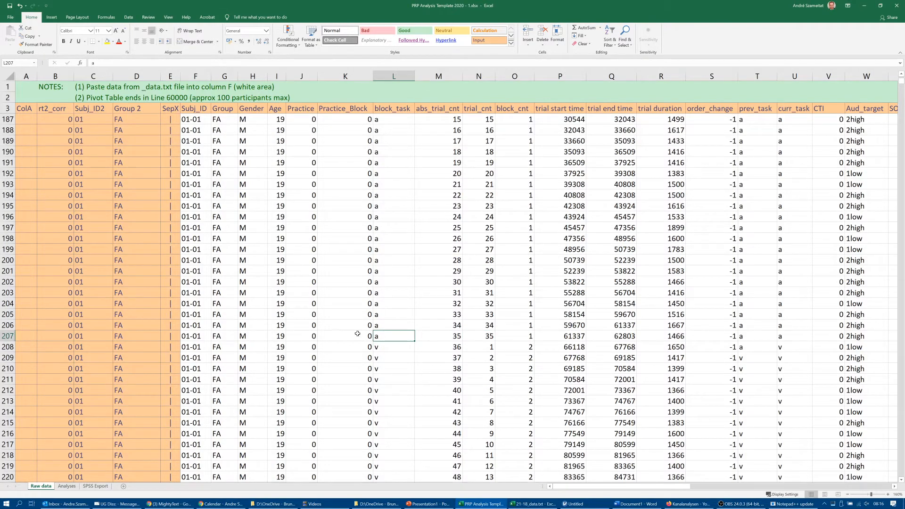
click(379, 346)
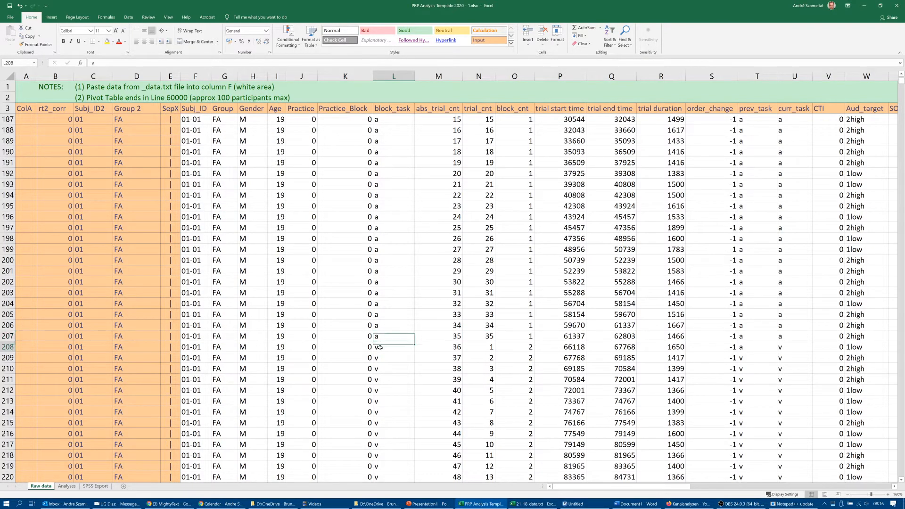
drag(379, 348, 471, 350)
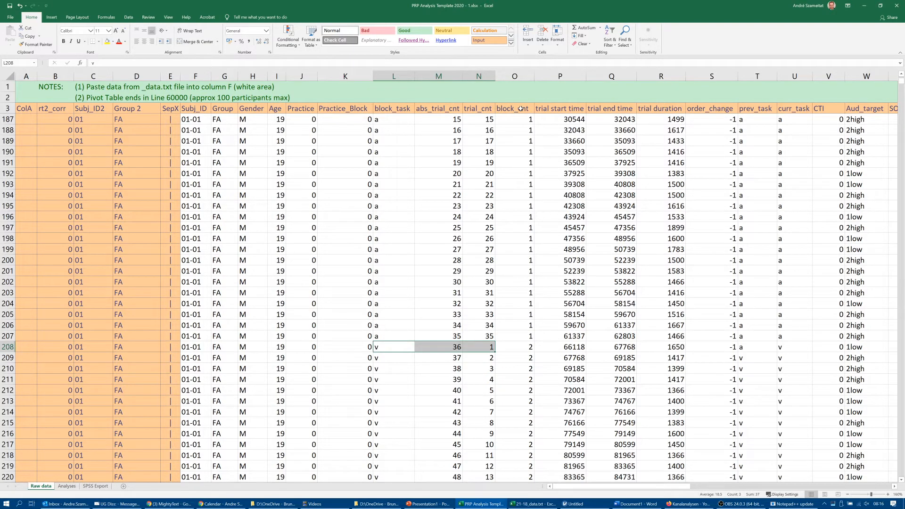
- Compare block_cnt with trial_cnt at the starts of the second and third main-experiment blocks, rows 208 and 243
click(531, 347)
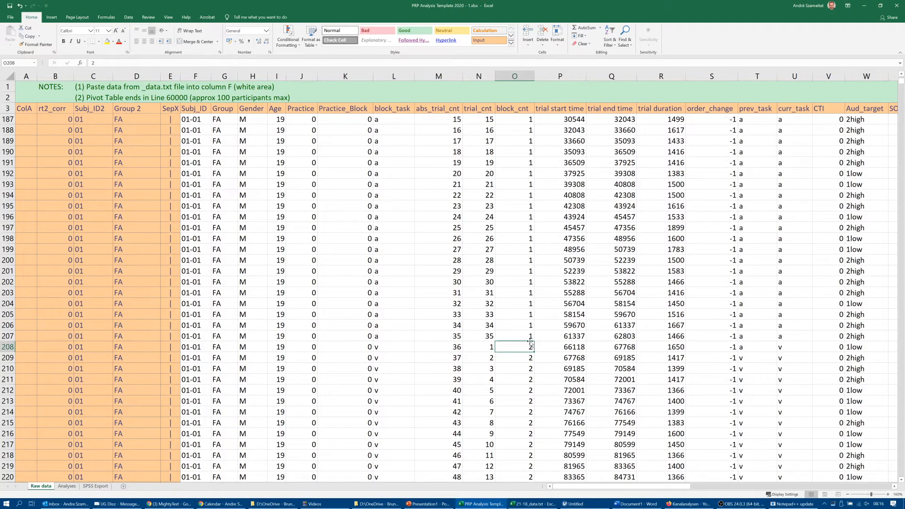
scroll(490, 363, down, 11)
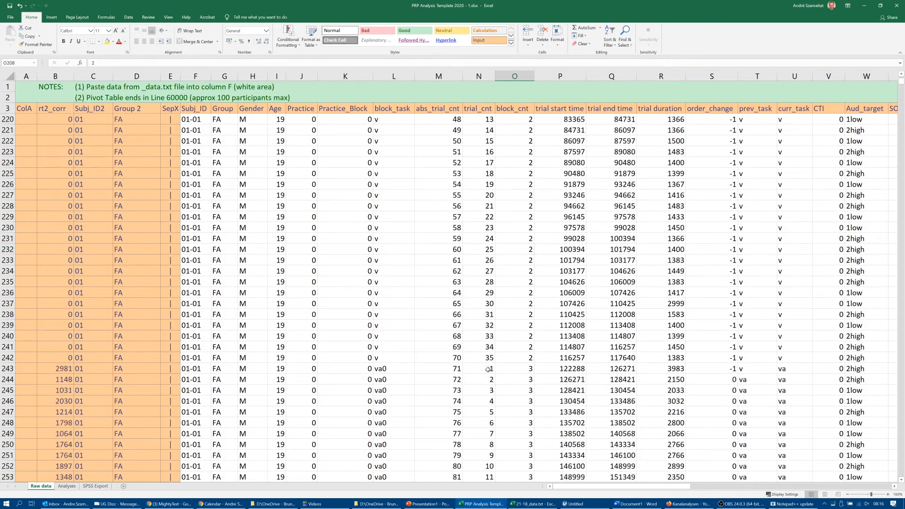
scroll(488, 369, down, 2)
click(517, 309)
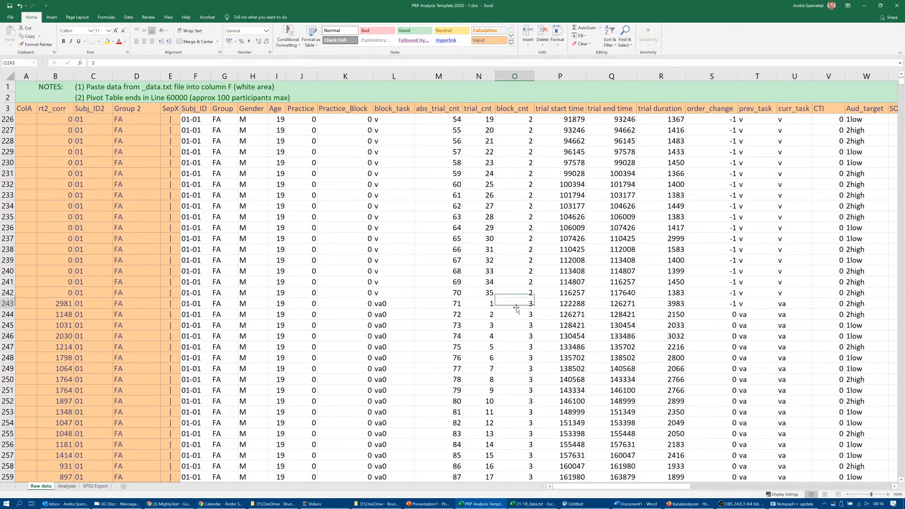
click(488, 306)
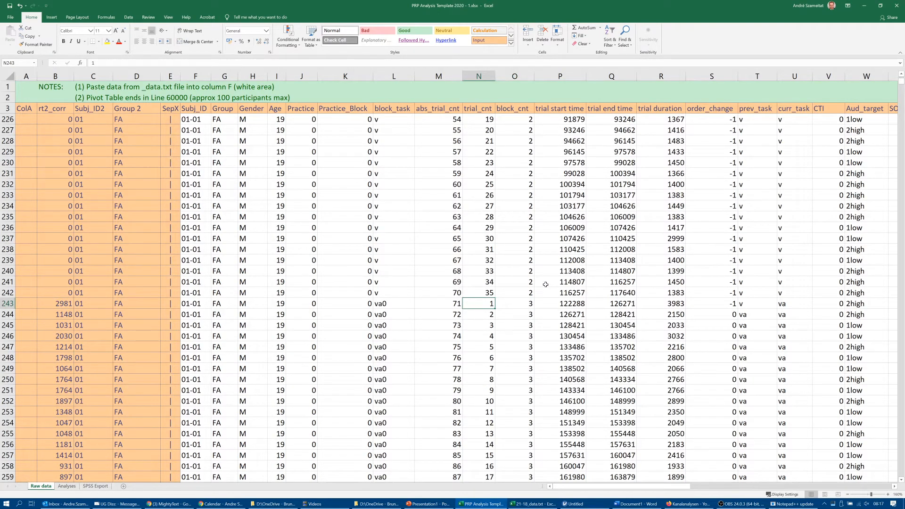
click(531, 306)
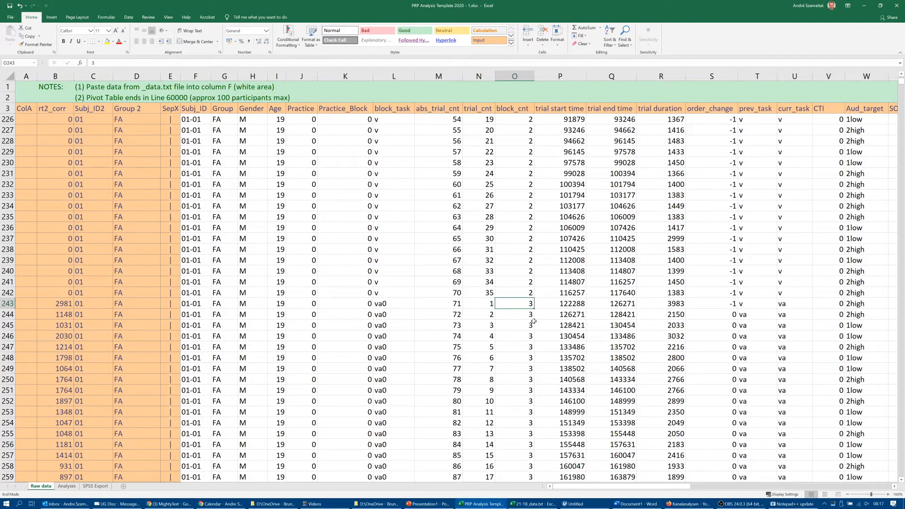
- Examine block_cnt down to the first participant's last main-experiment trial, returning to the start of the main experiment
key(ctrl+Down)
scroll(534, 321, down, 4)
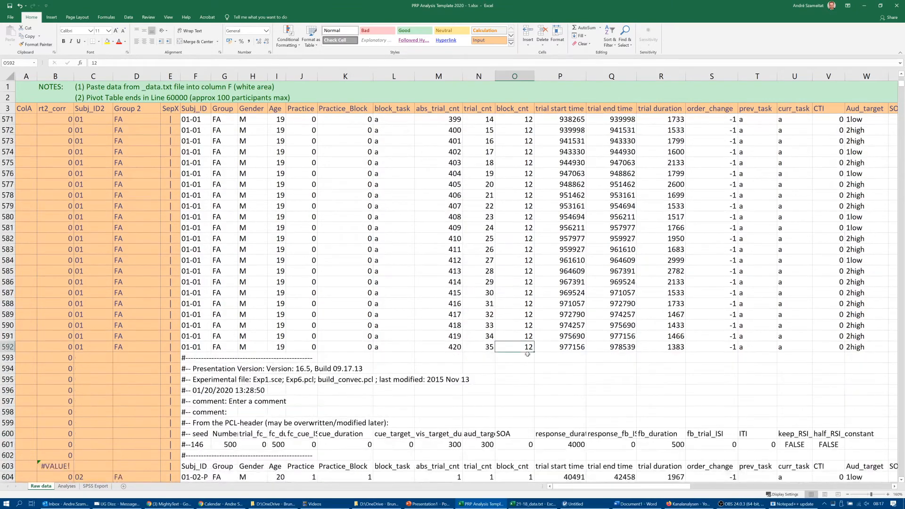
scroll(524, 347, up, 8)
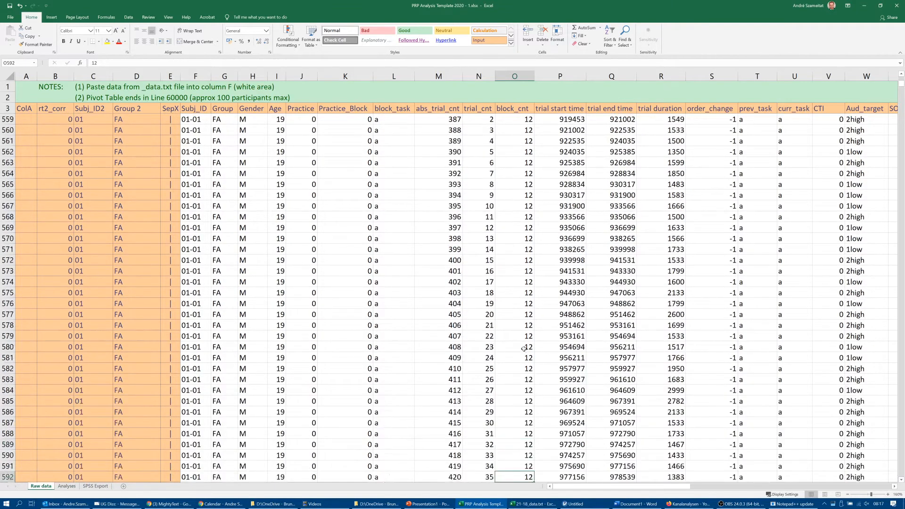
click(524, 347)
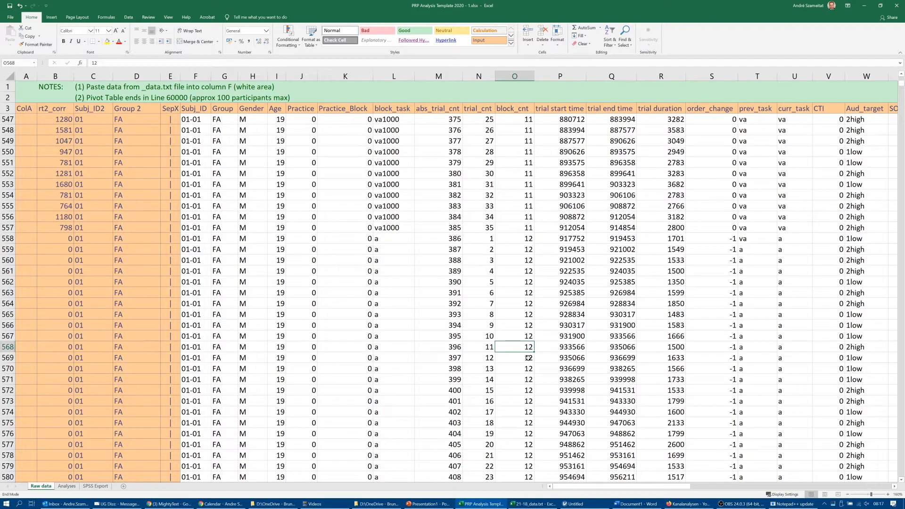
key(ctrl+Up)
scroll(528, 358, up, 1)
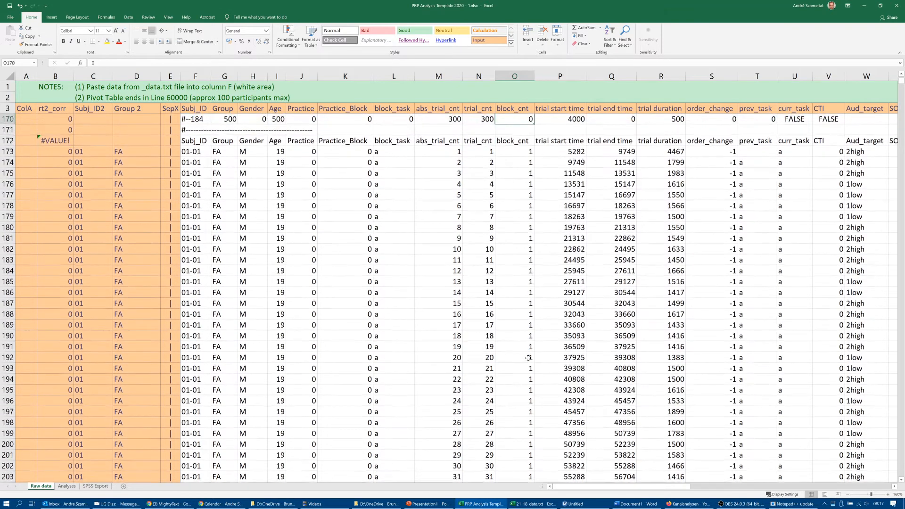
- Examine the trial start time, trial end time and trial duration columns for the first main-experiment trial in row 173
key(Right)
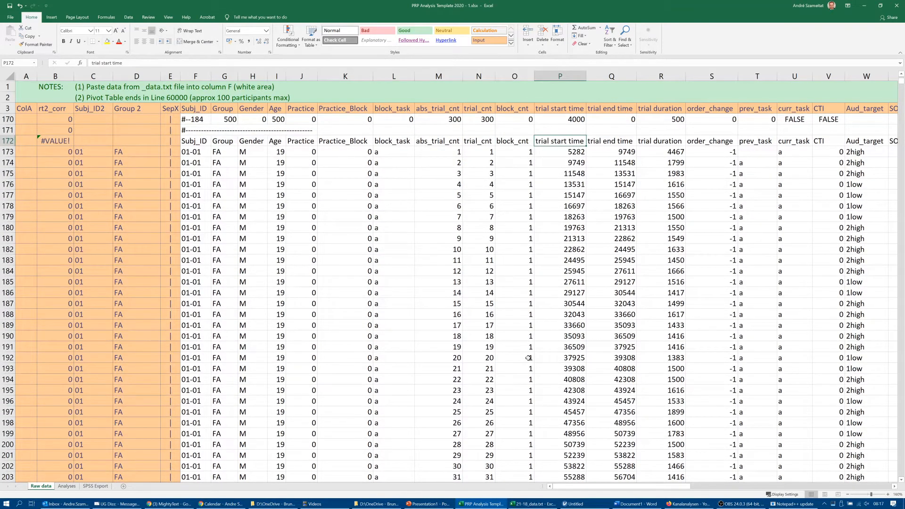
key(Right)
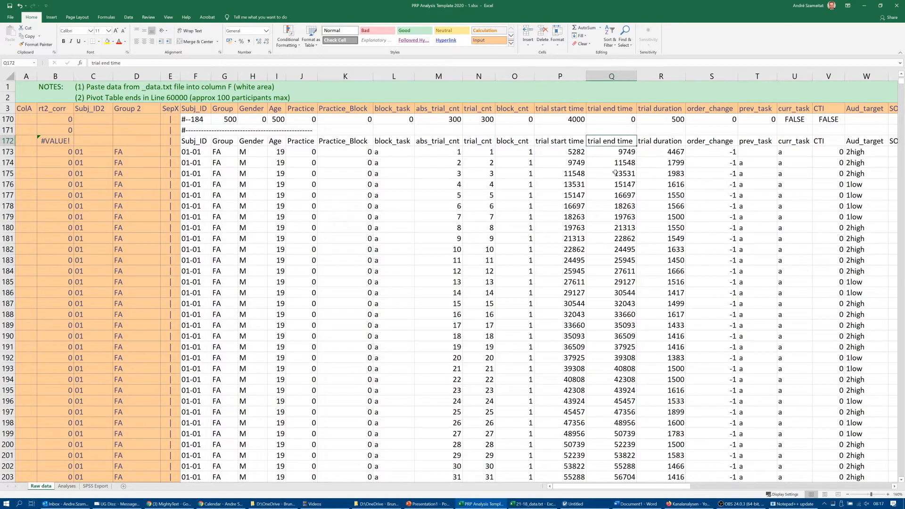
key(Left)
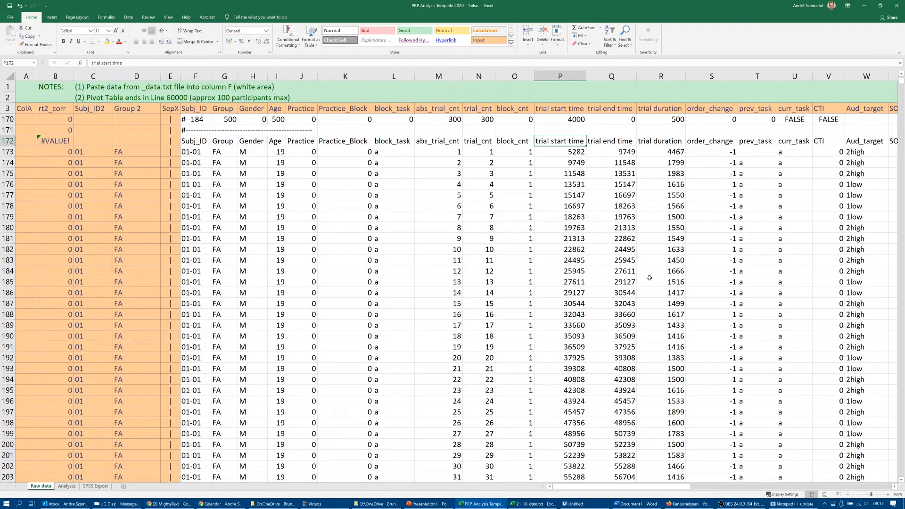
key(Down)
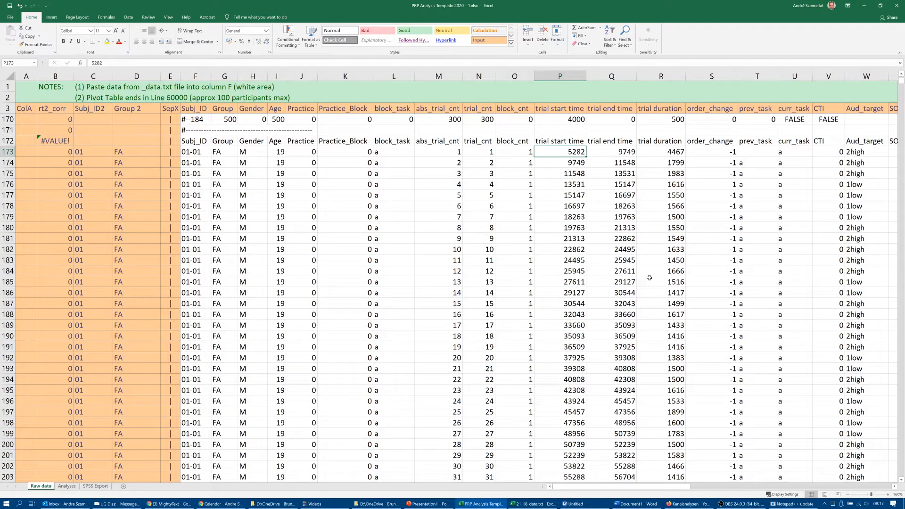
key(Right)
key(Right)
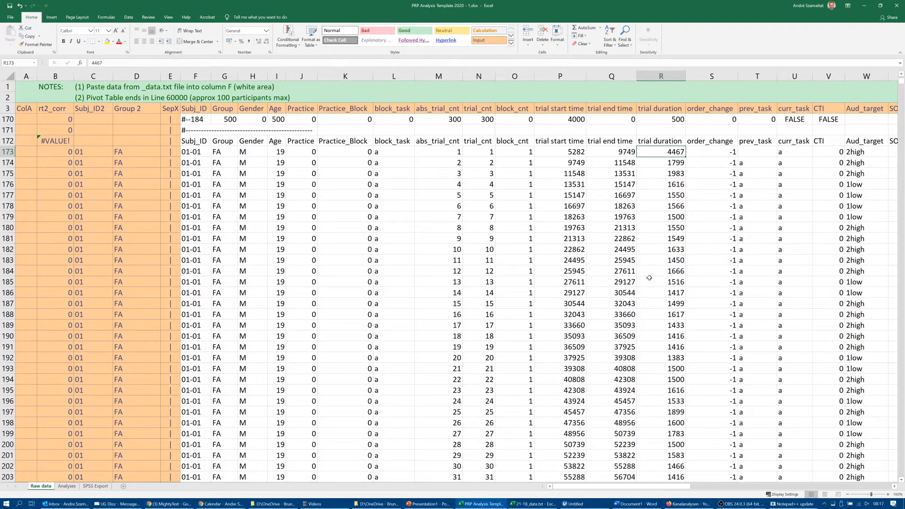
key(Left)
key(Left)
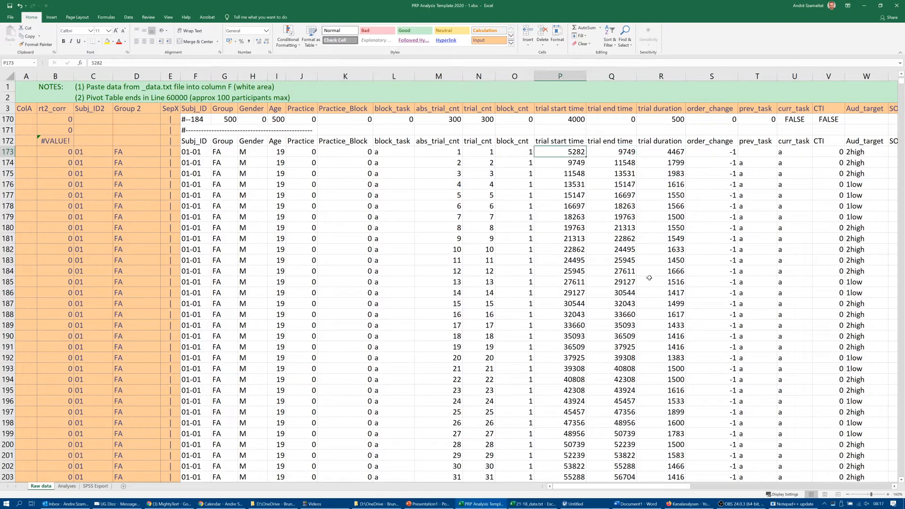
key(Right)
key(Right)
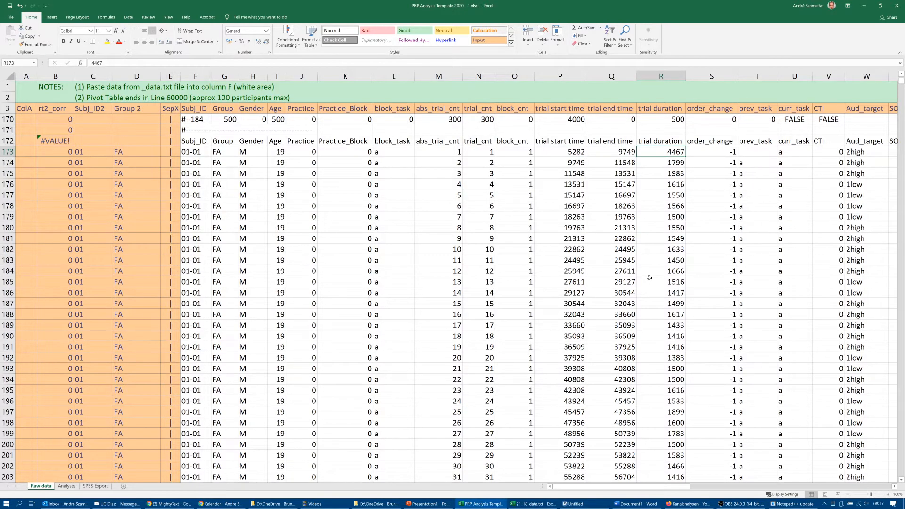
- Examine order_change, prev_task, curr_task and CTI for the first main-experiment trials, starting in row 173
key(Right)
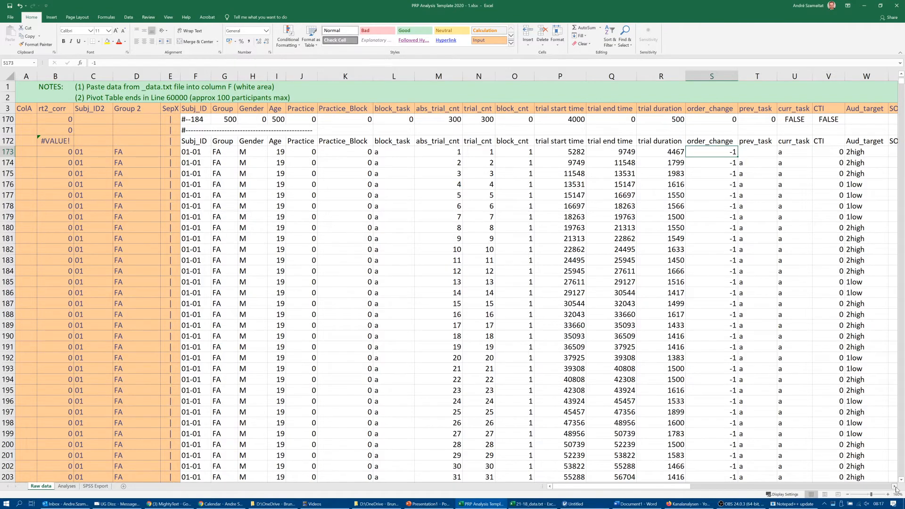
drag(895, 490, 896, 490)
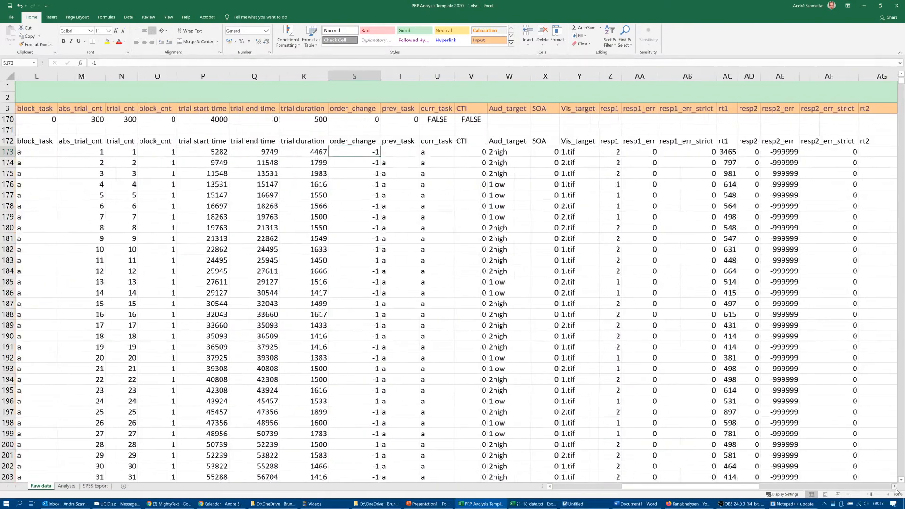
key(Right)
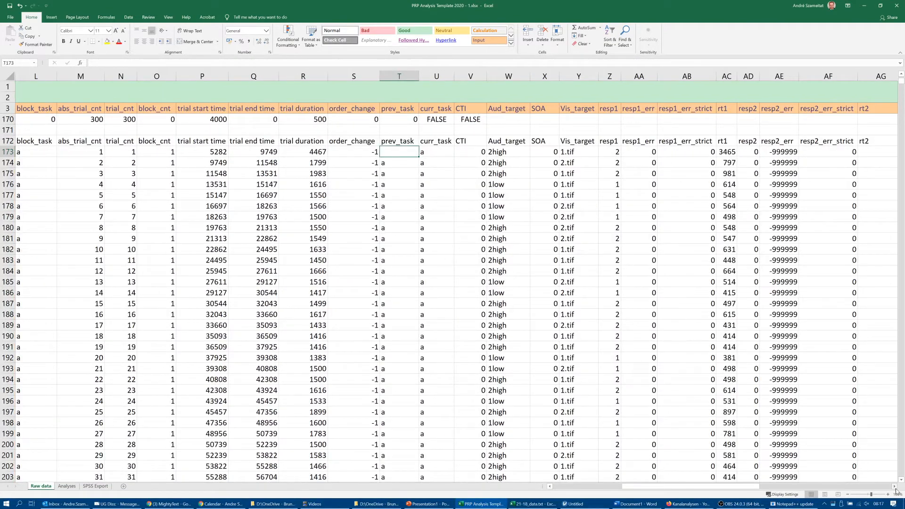
key(Right)
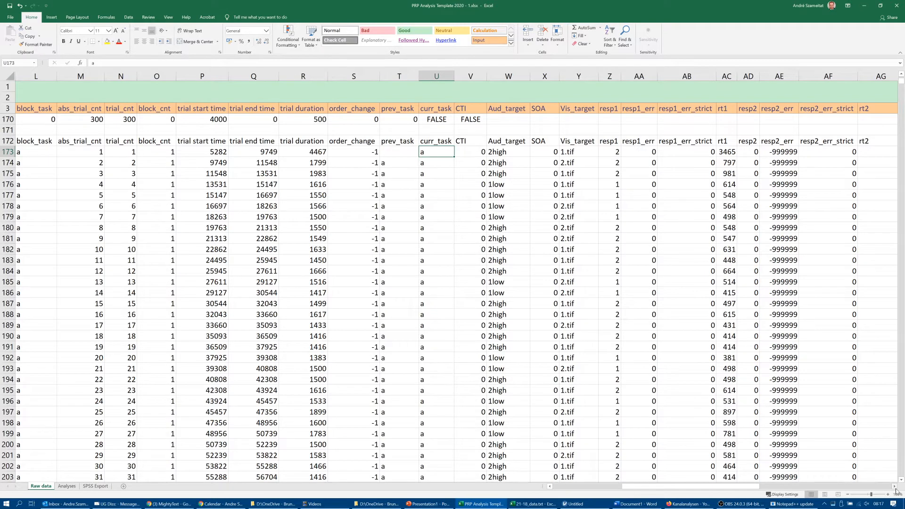
key(Down)
key(Down)
key(Up)
key(Up)
key(Right)
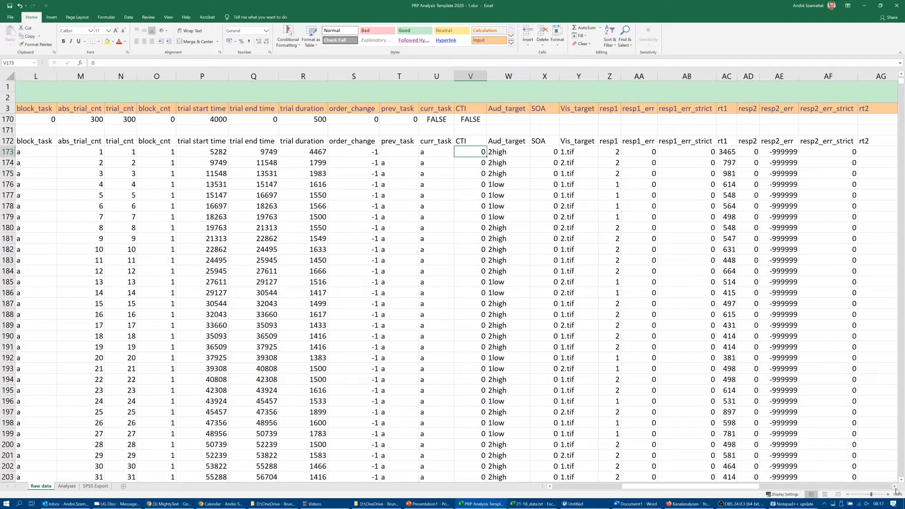
- Examine the high and low tone entries in the Aud_target column from row 173 to row 181
key(Right)
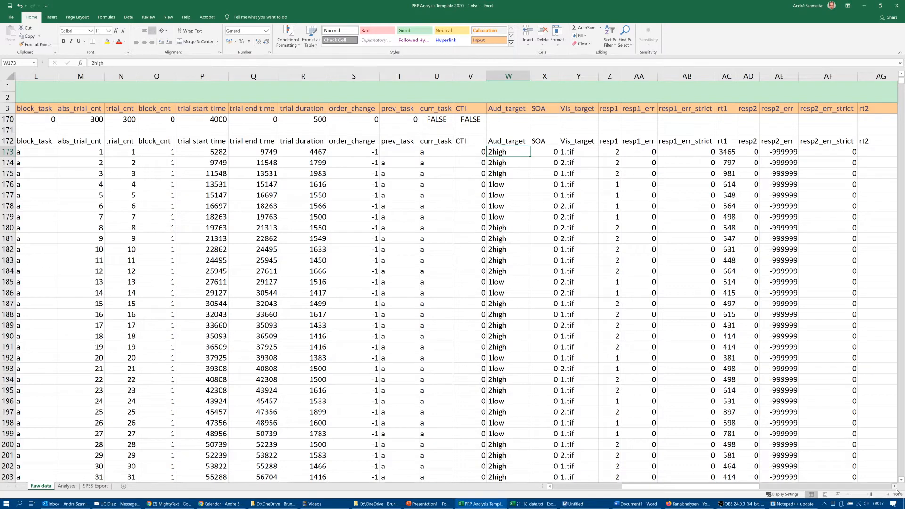
key(Down)
key(Down)
key(Down)
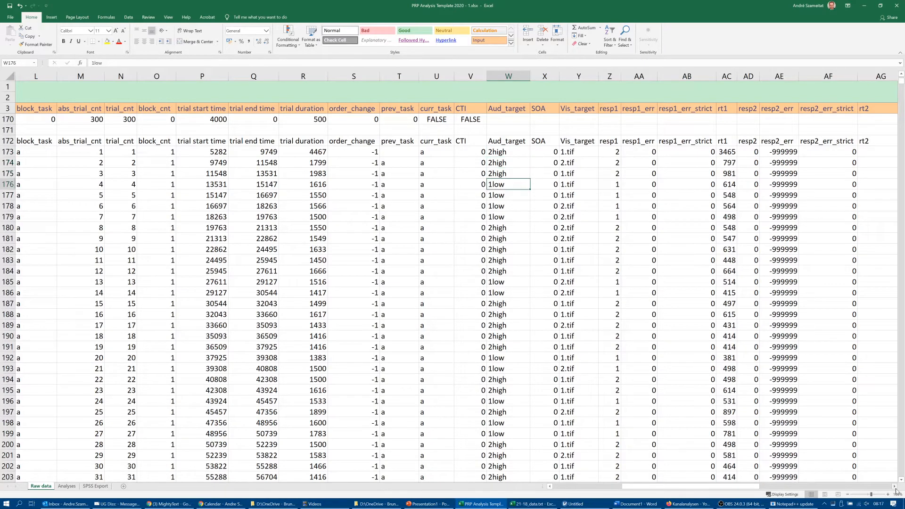
key(Up)
key(Up)
key(Up)
key(Down)
key(Down)
key(Down)
key(Down)
key(Down)
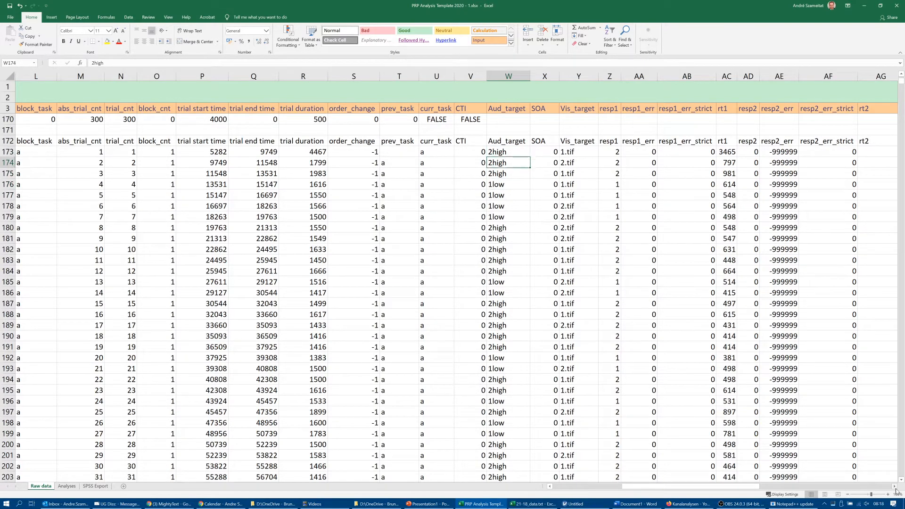
key(Down)
key(Down)
key(Down)
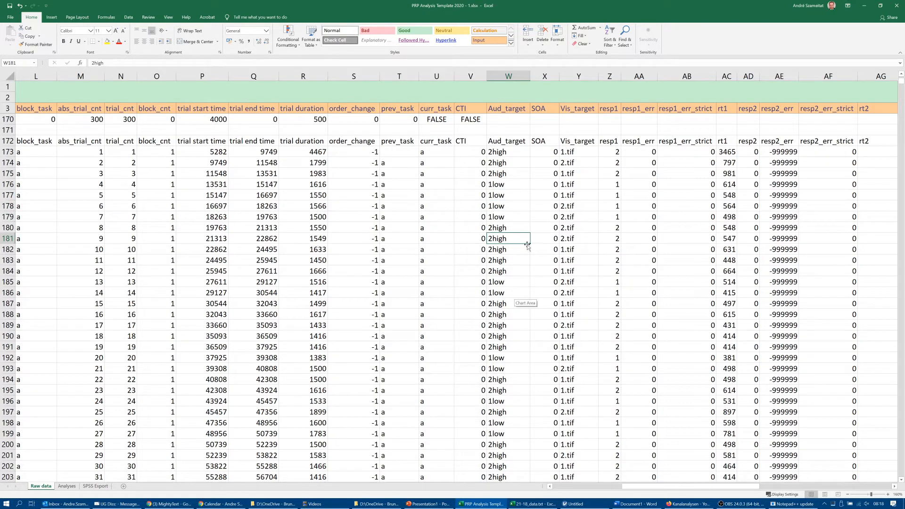
- Examine the Vis_target column from row 173 through the single-task blocks, and compare it with Aud_target
click(564, 152)
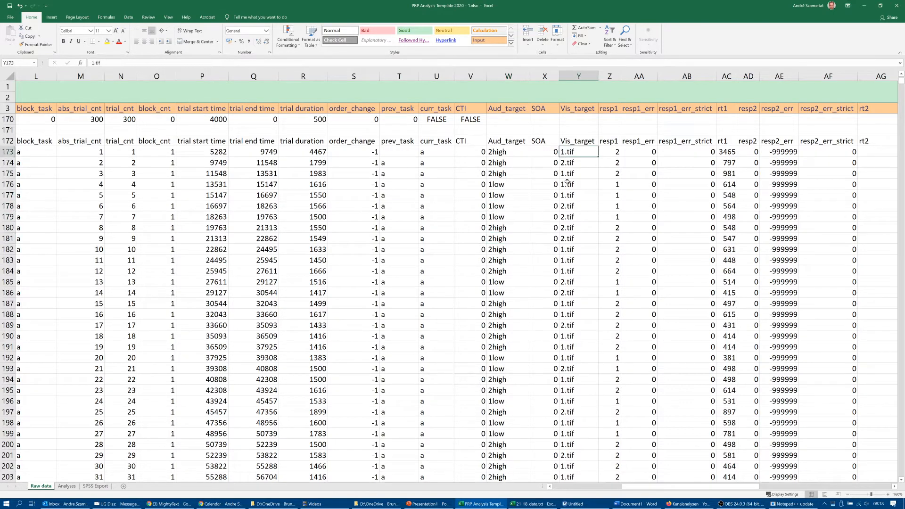
click(572, 249)
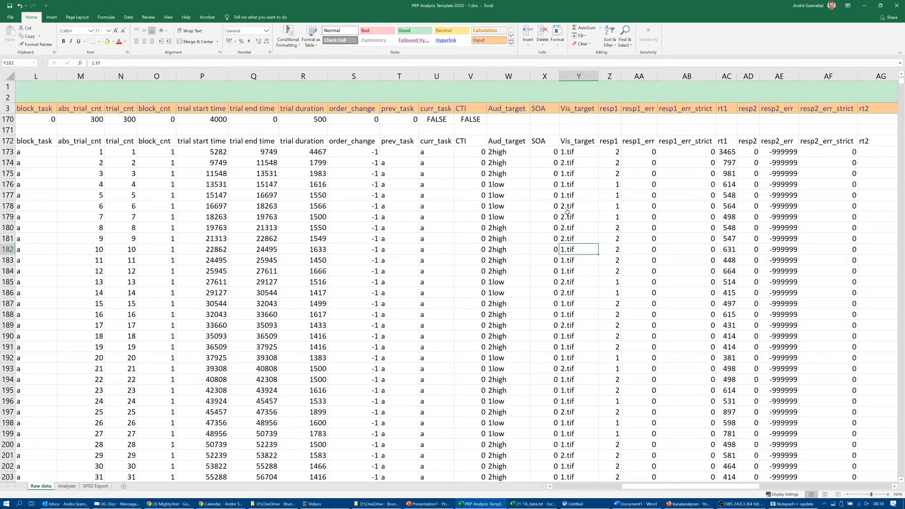
scroll(508, 215, down, 4)
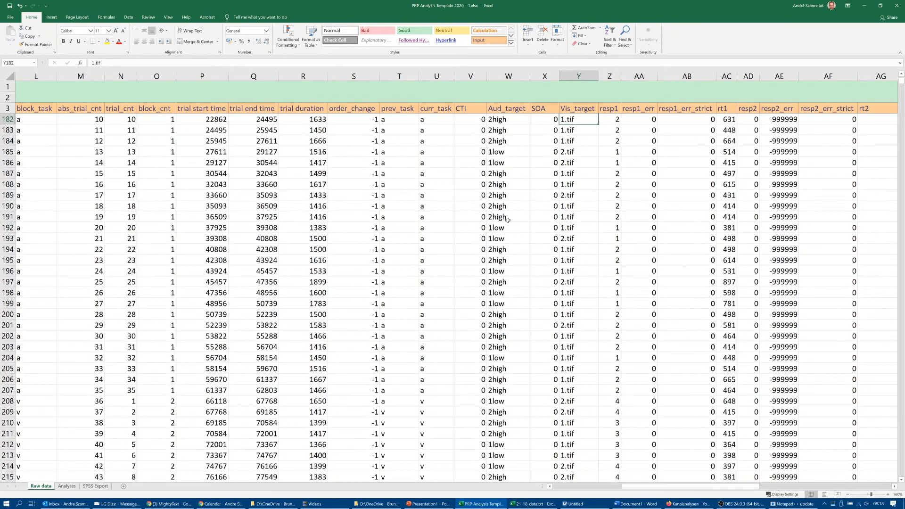
scroll(508, 216, up, 3)
scroll(508, 221, down, 2)
scroll(508, 221, down, 2)
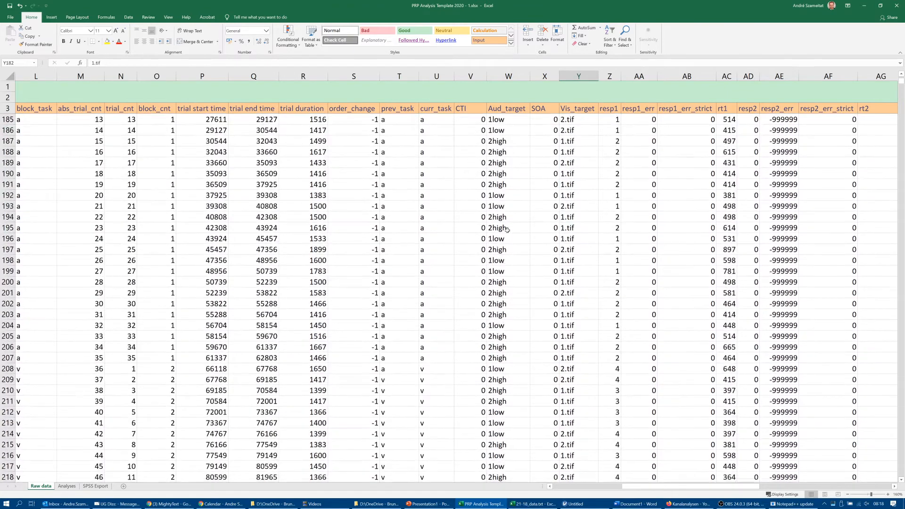
scroll(506, 245, down, 7)
scroll(506, 245, down, 4)
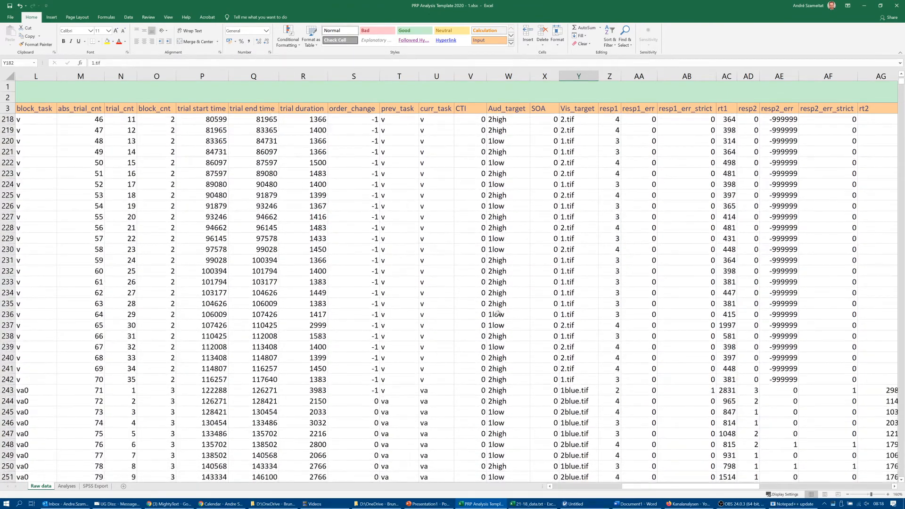
scroll(498, 306, up, 12)
scroll(498, 306, up, 8)
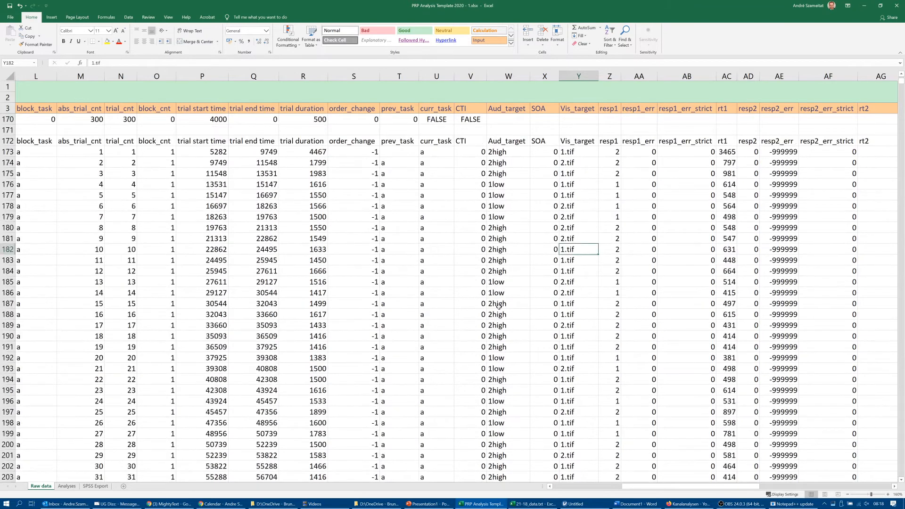
- Follow the SOA column from the first main-experiment trial in row 173 to the start of the va1000 block in row 313
scroll(518, 275, down, 1)
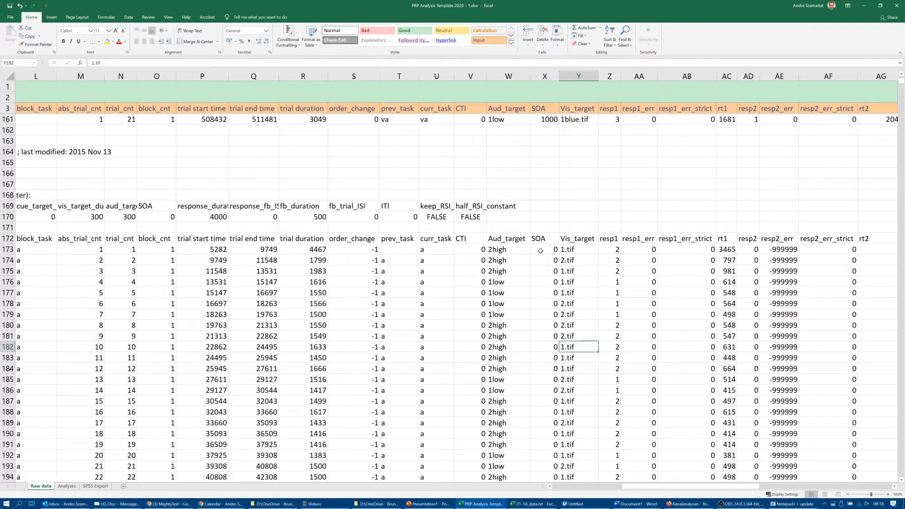
click(550, 249)
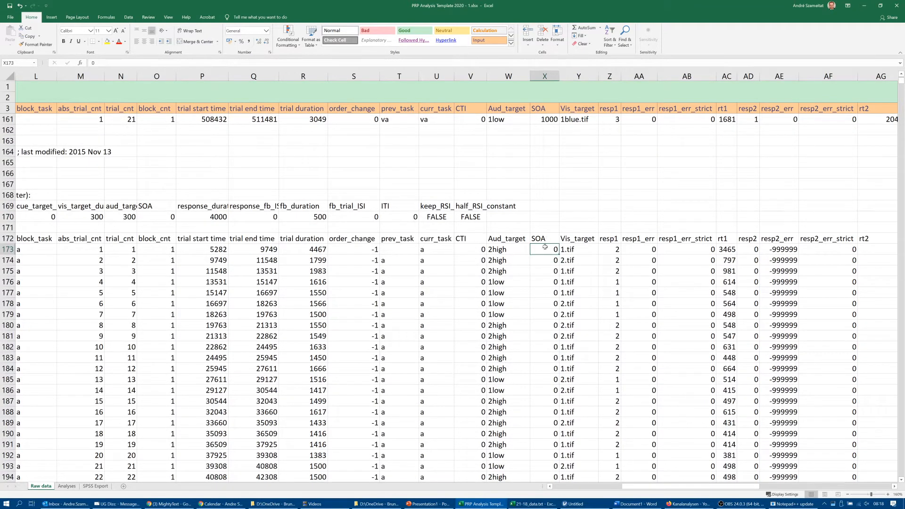
scroll(553, 283, down, 18)
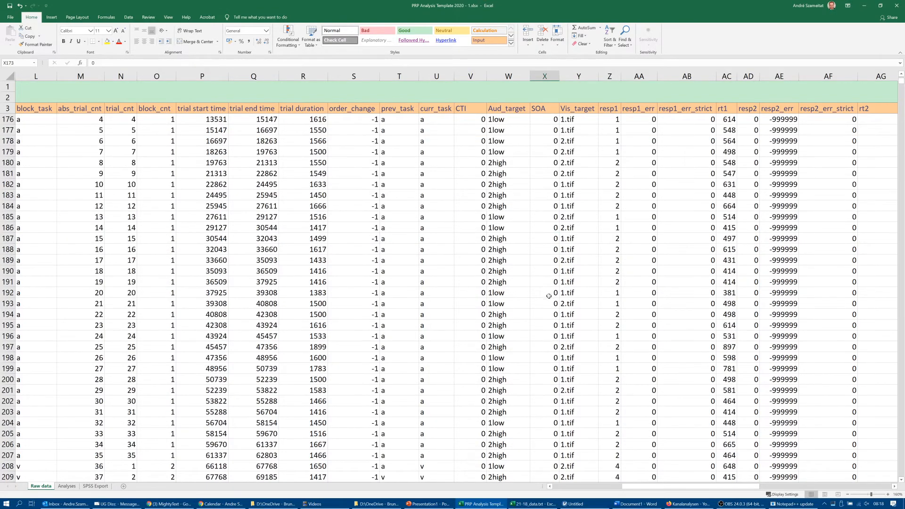
scroll(549, 302, down, 14)
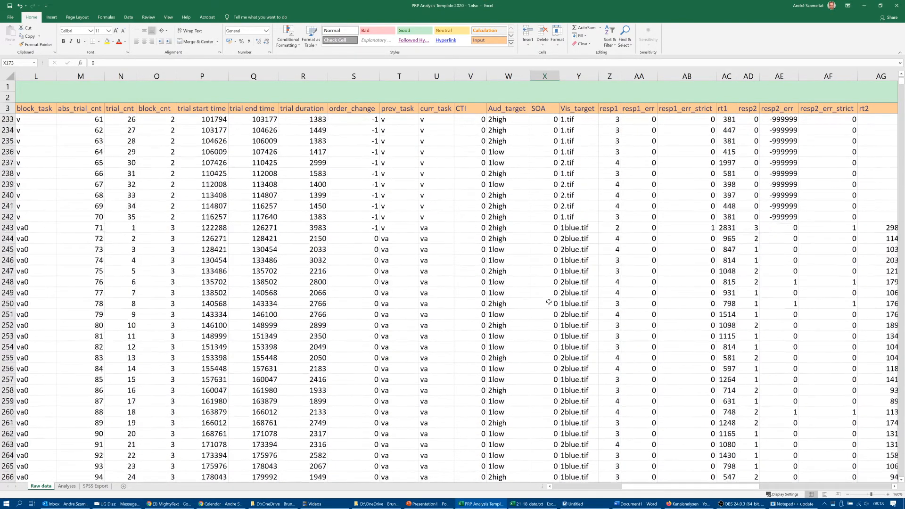
scroll(548, 303, down, 12)
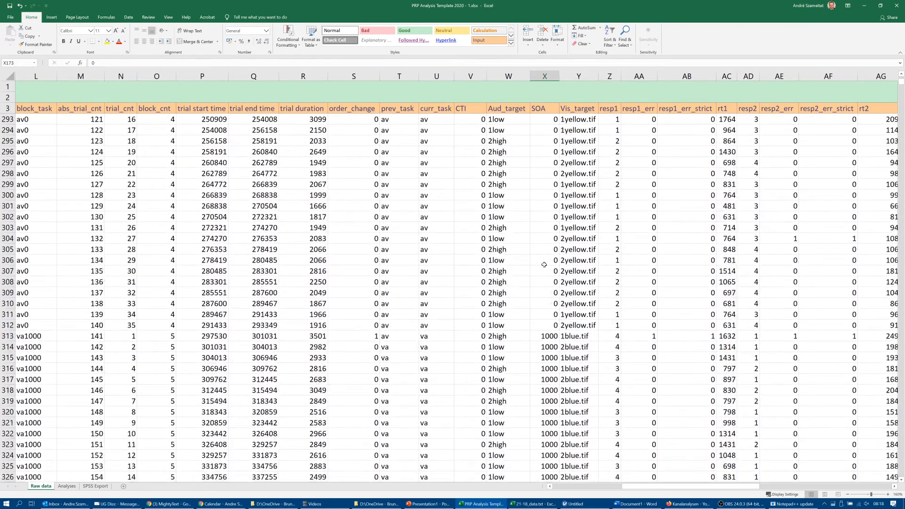
click(549, 335)
- Compare the coloured Vis_target file names in the va1000, av0 and va0 blocks, from row 315 back up to the main experiment's start
click(576, 357)
scroll(576, 357, up, 3)
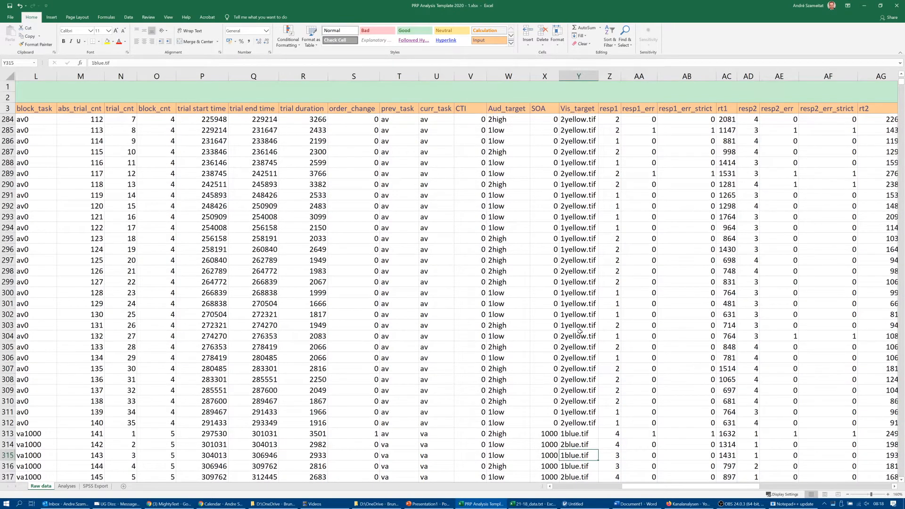
scroll(579, 331, up, 6)
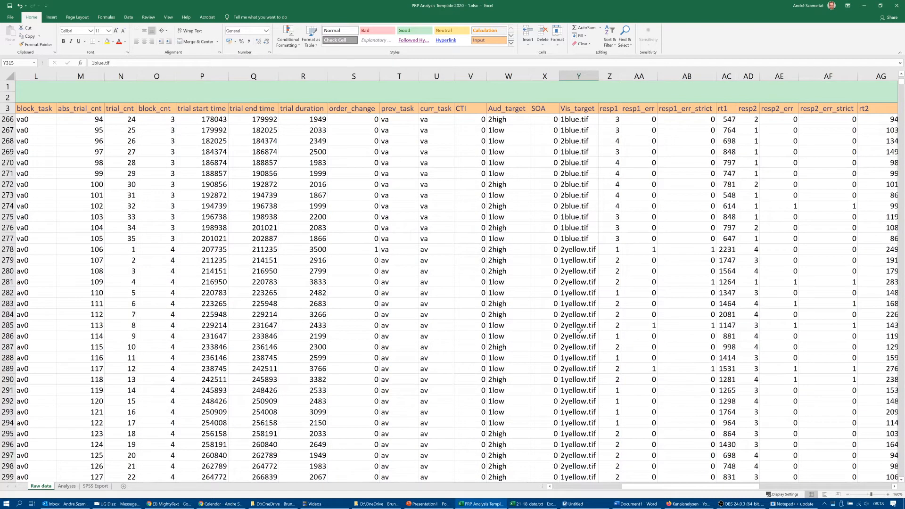
scroll(606, 142, up, 20)
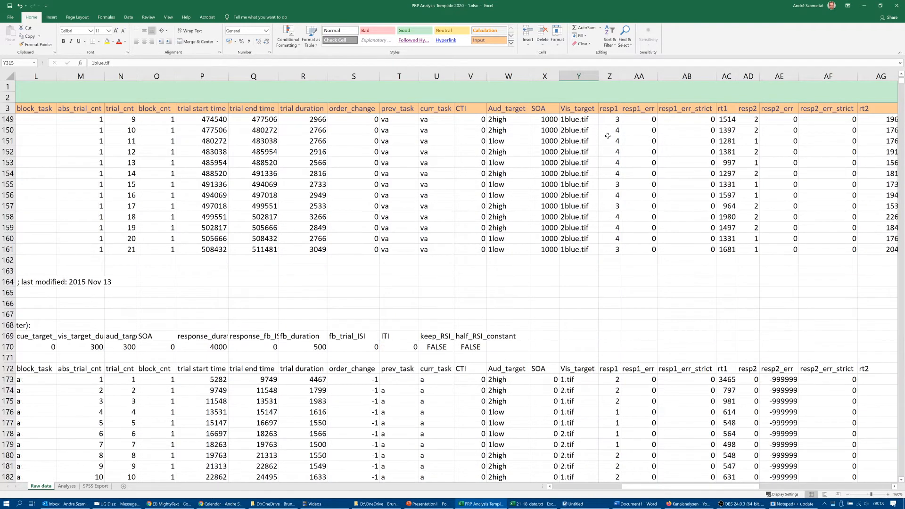
- Examine the resp1 column for the main experiment's first trials, comparing the responses in rows 173 to 176
click(609, 373)
scroll(610, 378, down, 6)
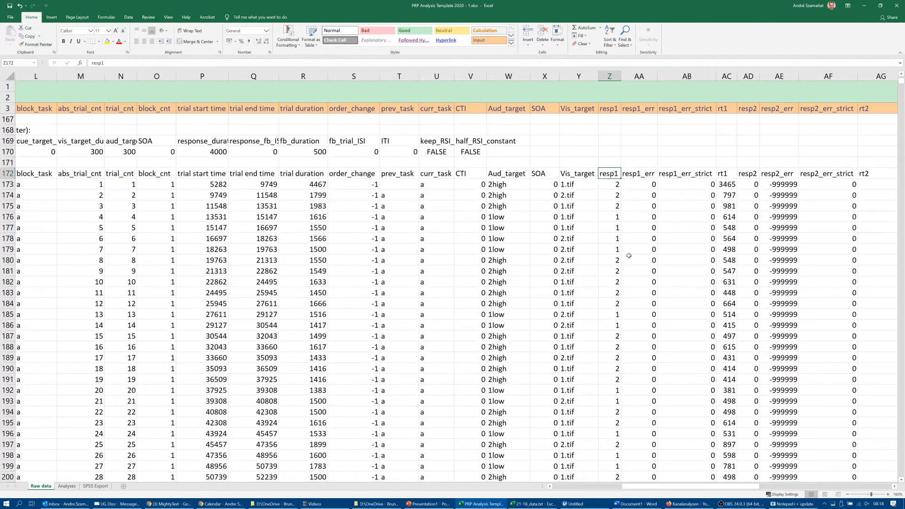
key(Down)
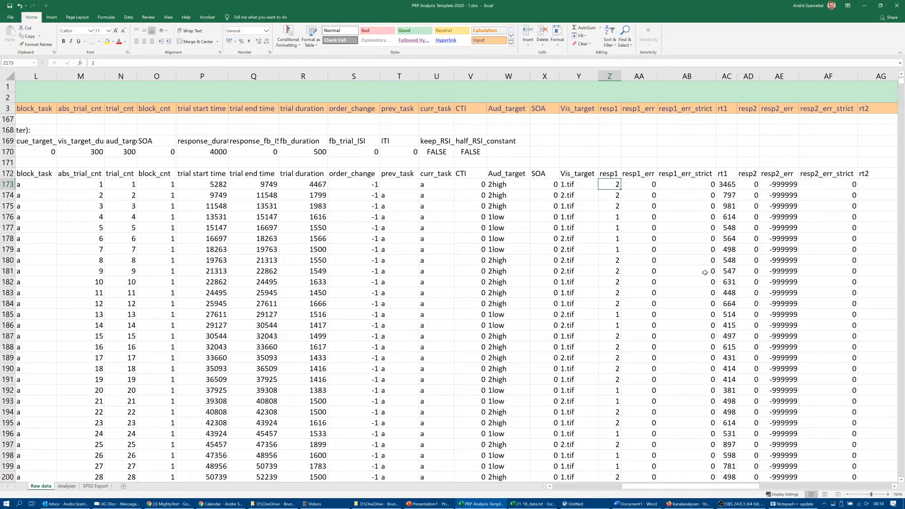
key(Down)
key(Down)
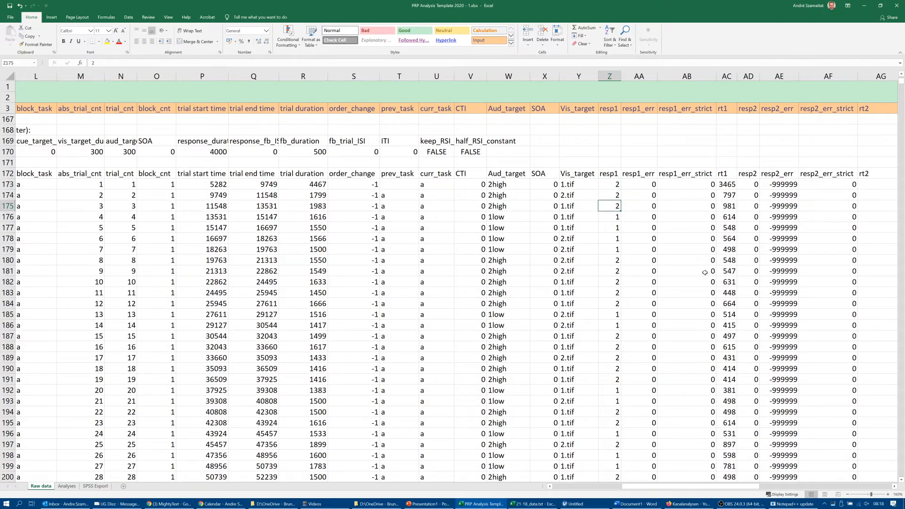
key(Down)
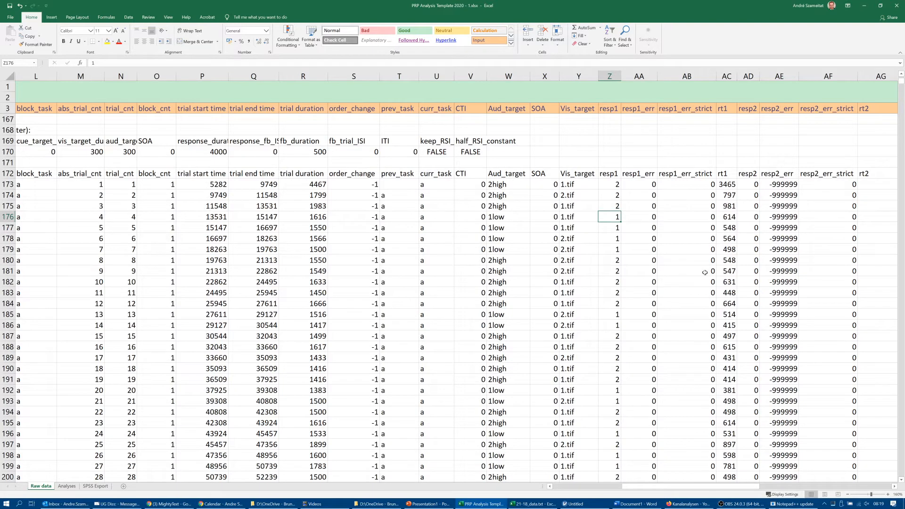
key(Up)
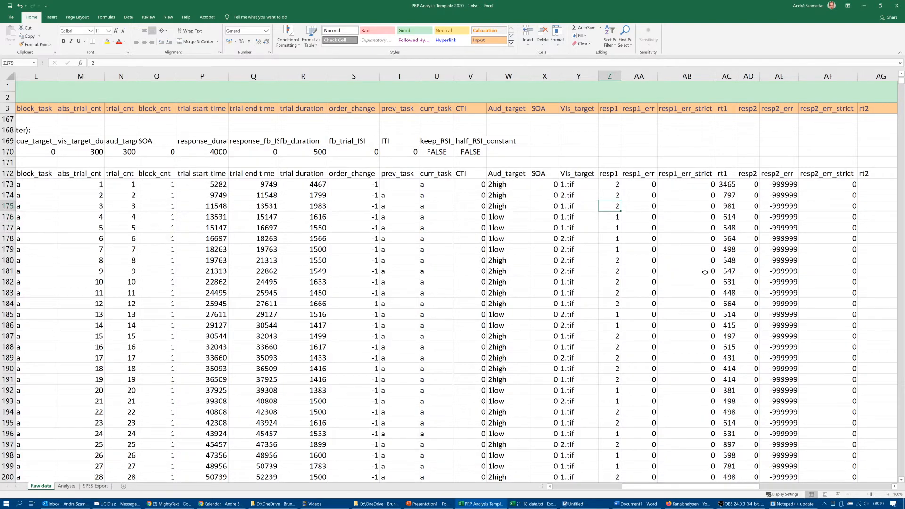
- Examine the resp1_err, resp1_err_strict and rt1 columns for the main experiment's first auditory trials, rows 173 to 183
key(Down)
key(Up)
key(Right)
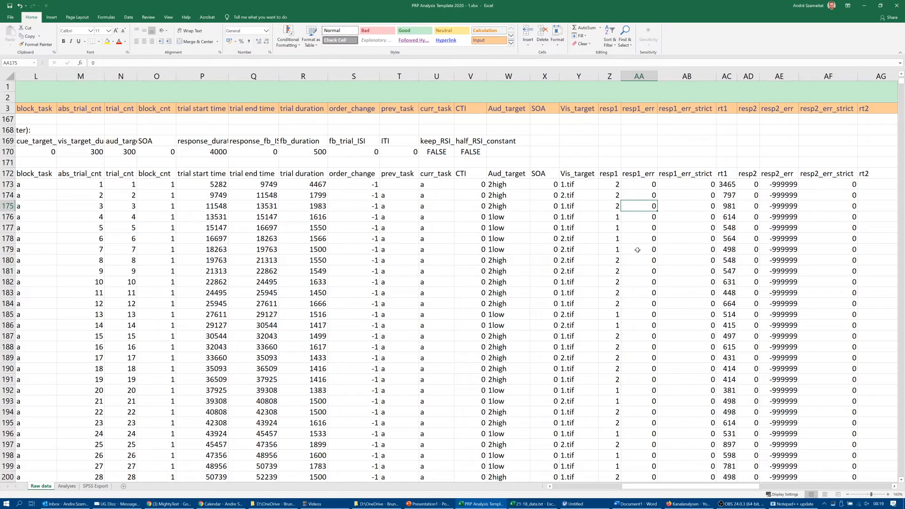
click(681, 198)
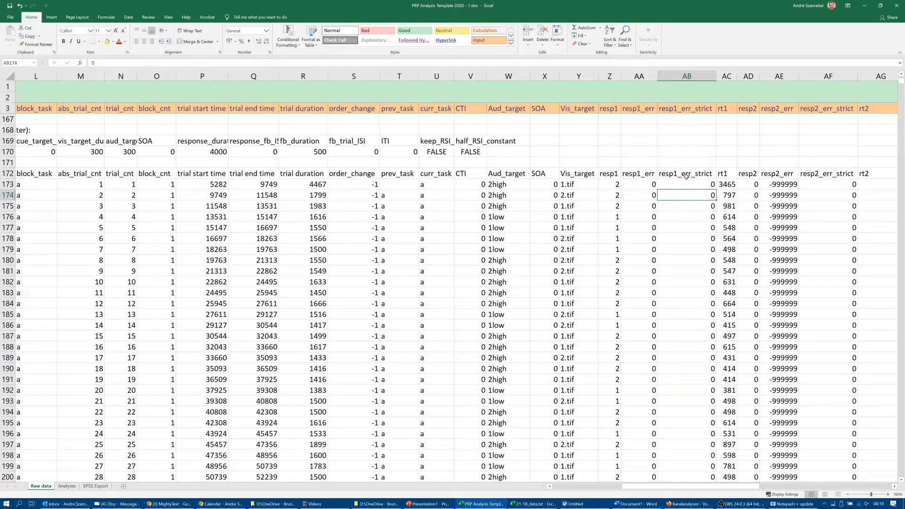
click(687, 178)
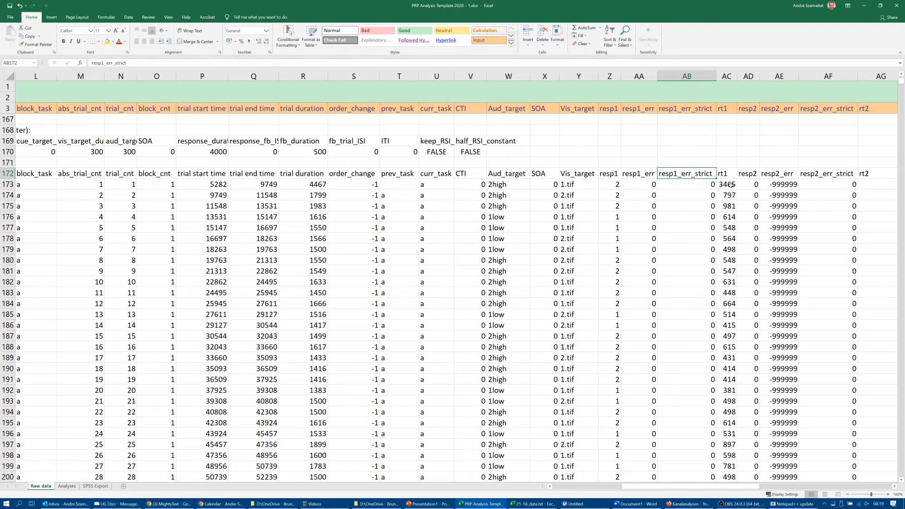
click(730, 185)
click(730, 292)
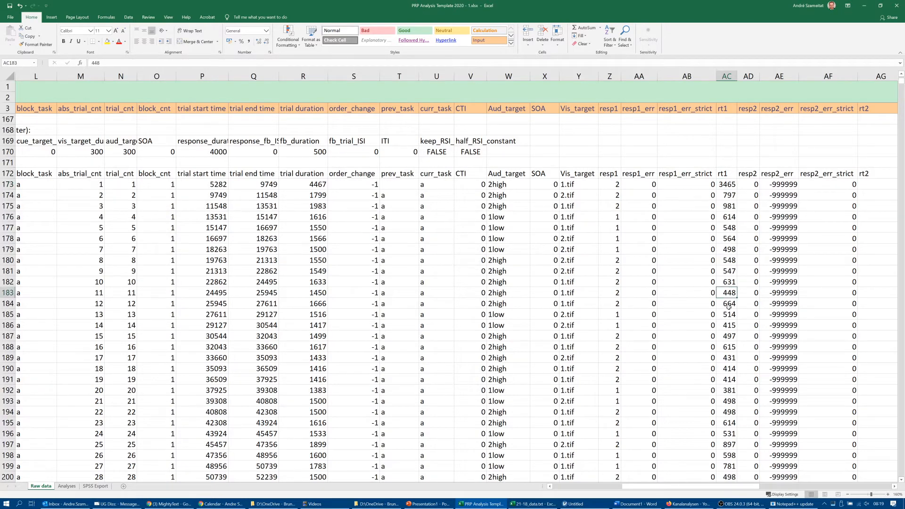
- Follow the resp2 column from the single-task trial in row 183 to the first va dual-task trials from row 243
click(753, 293)
scroll(759, 224, down, 1)
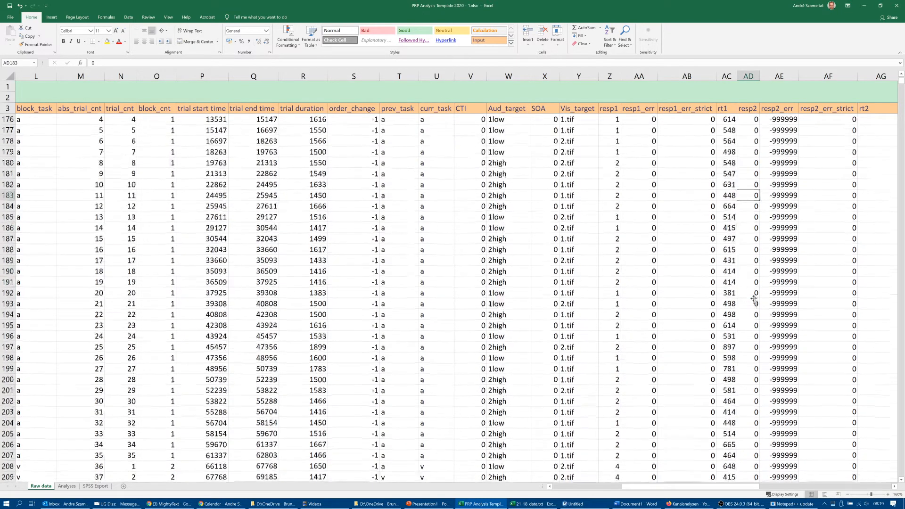
scroll(760, 223, up, 1)
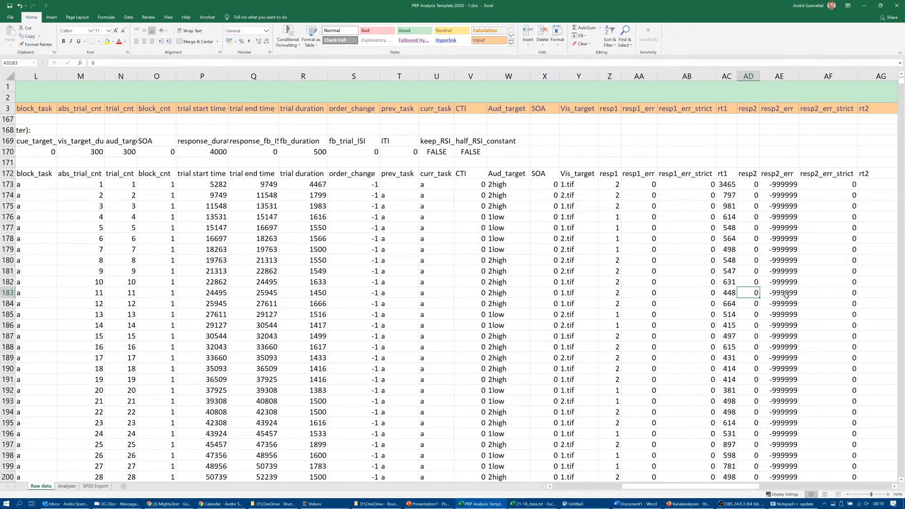
scroll(784, 295, right, 4)
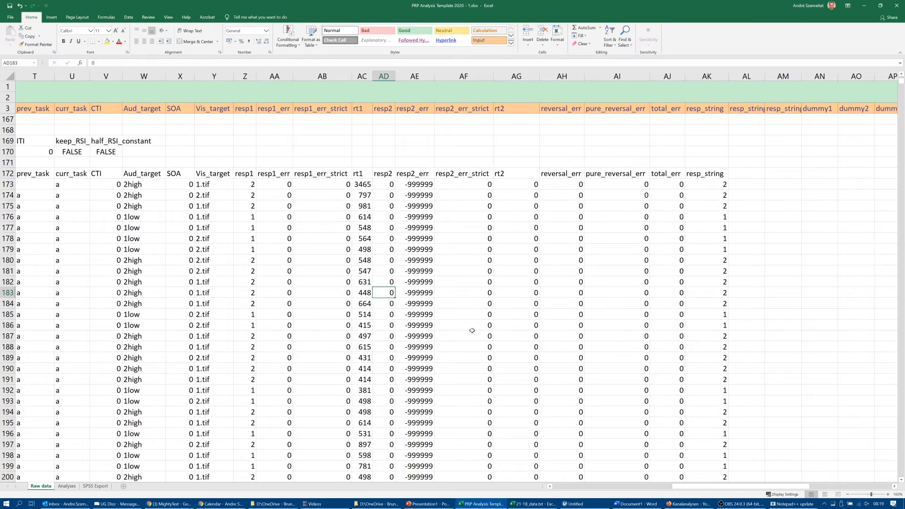
scroll(434, 331, down, 7)
scroll(402, 333, down, 14)
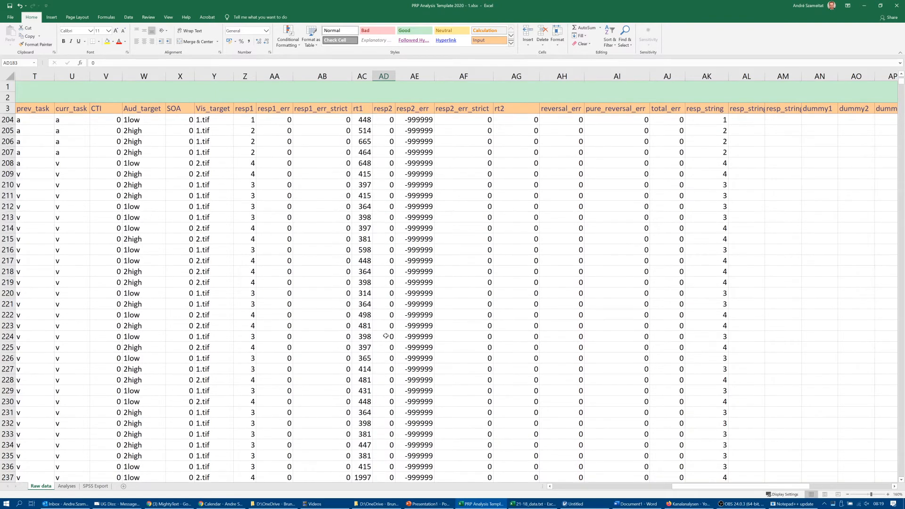
click(385, 271)
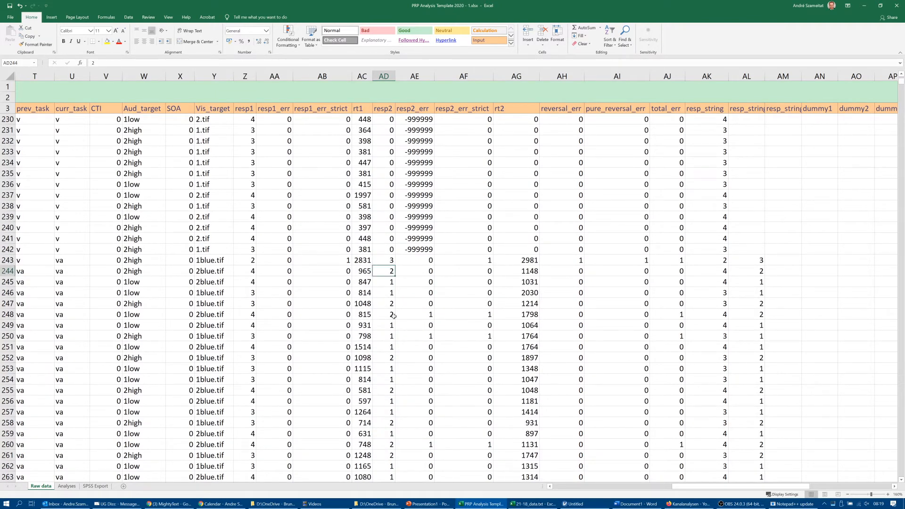
scroll(394, 316, down, 2)
click(395, 319)
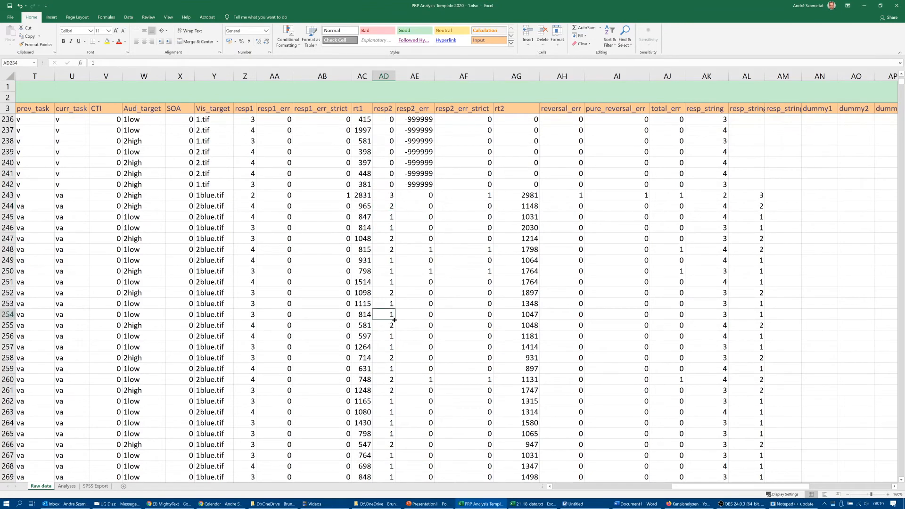
scroll(395, 321, up, 1)
key(Up)
key(Up)
key(Up)
key(Up)
key(Up)
key(Up)
key(Up)
key(Up)
key(Up)
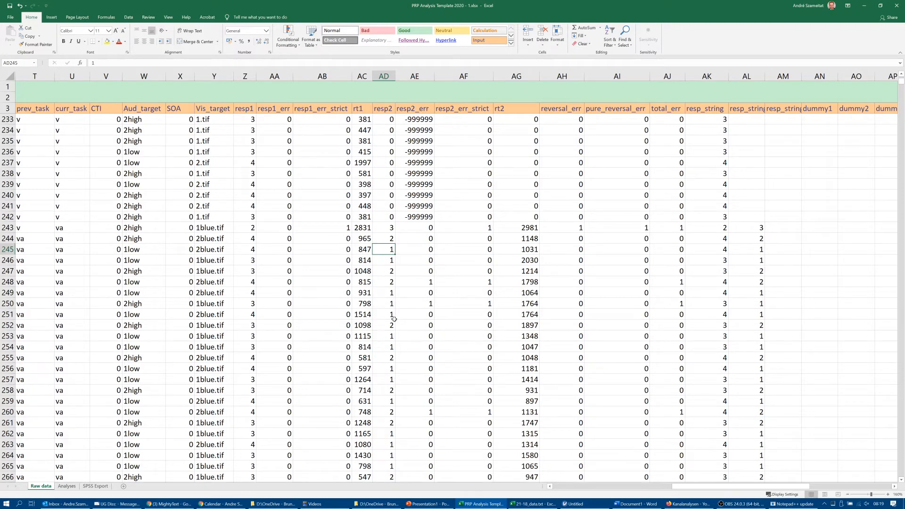
- Compare the resp2 response with the resp1 response of the va trial in row 249
key(Down)
key(Down)
key(Down)
key(Down)
key(Left)
key(Left)
key(Left)
key(Left)
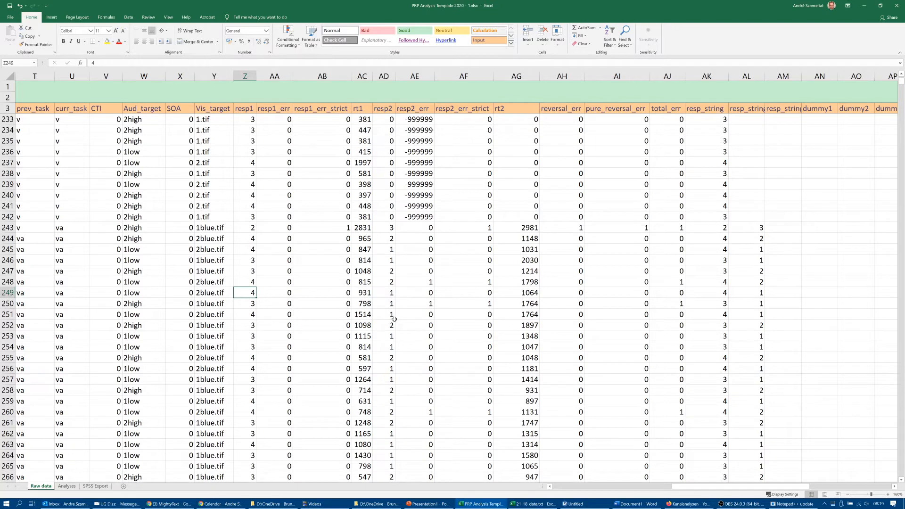
- Examine the resp2_err, resp2_err_strict and rt2 columns in the va block, from row 249 up to row 243
key(Right)
key(Right)
key(Right)
key(Right)
key(Right)
key(Right)
key(Right)
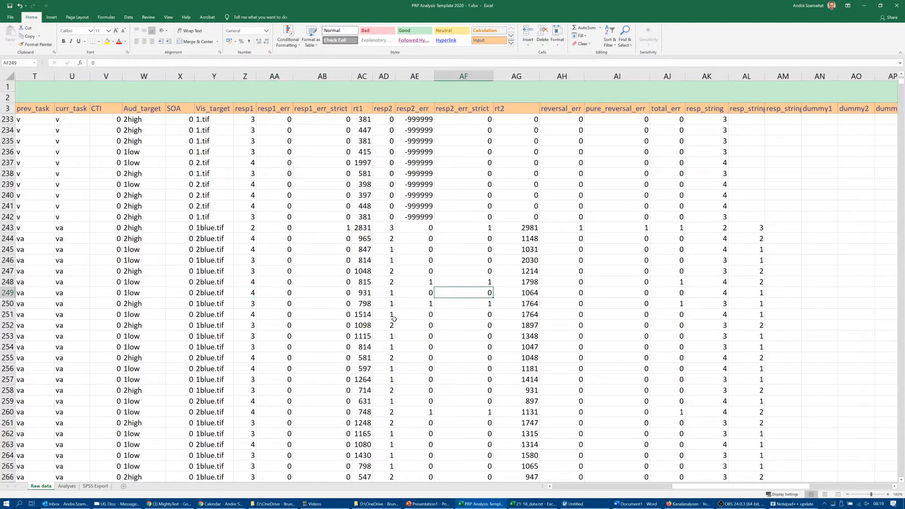
key(Up)
key(Up)
key(Up)
key(Up)
key(Up)
key(Up)
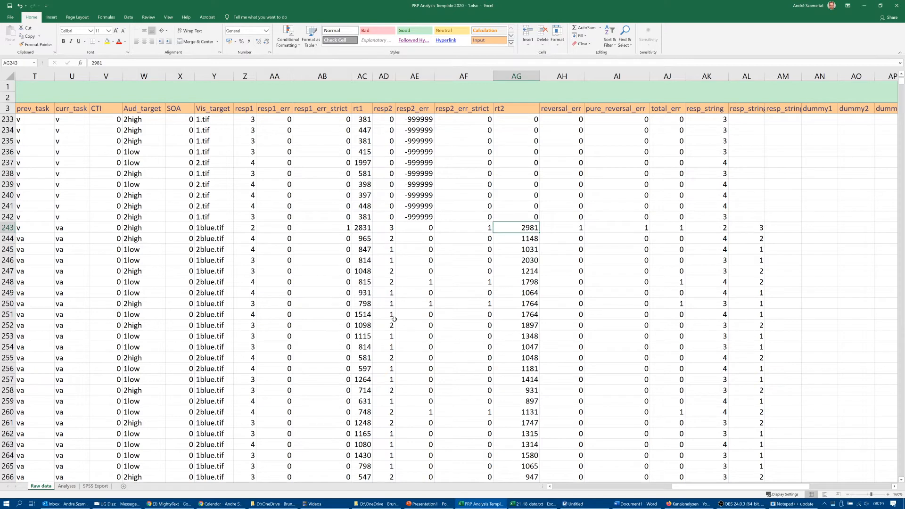
- Examine the reversal_err column for the first va trials, rows 243 to 245
key(Right)
key(Down)
key(Down)
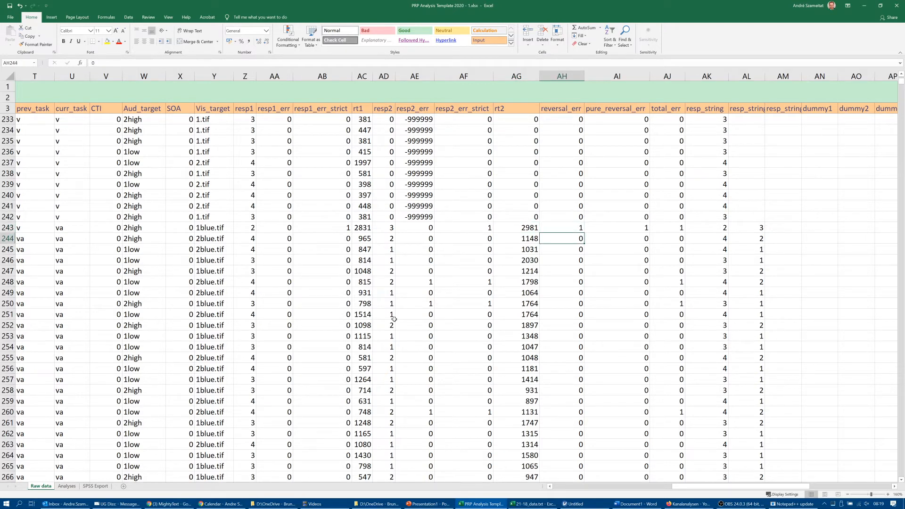
key(Up)
key(Down)
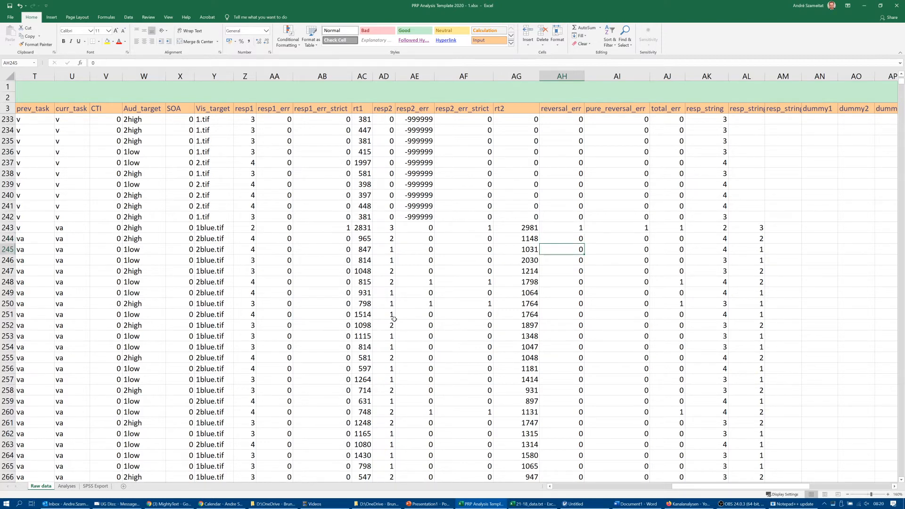
- Compare the pure_reversal_err column with the reversal_err column around row 245
key(Right)
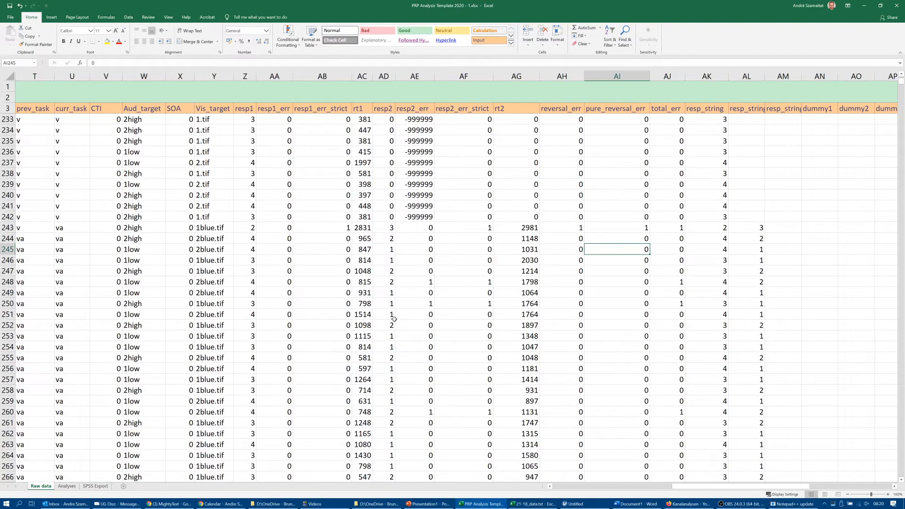
key(Down)
key(Up)
key(Left)
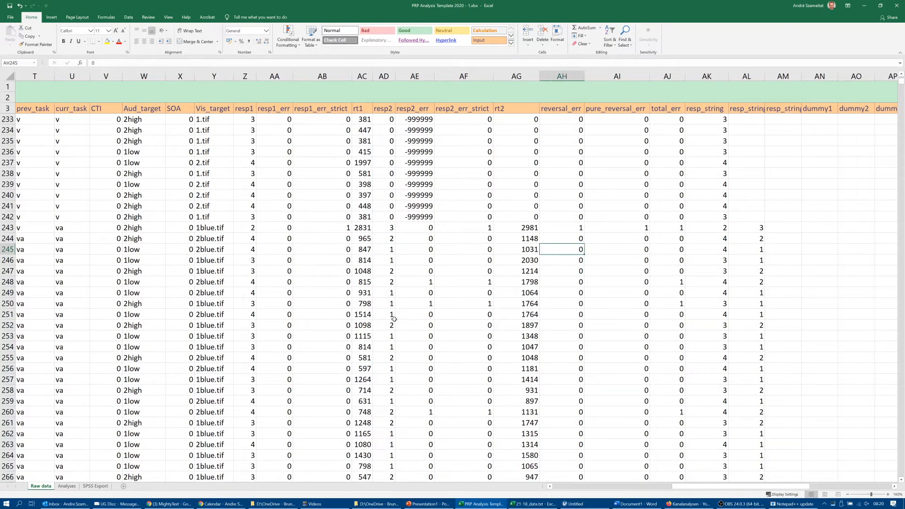
key(Right)
key(Left)
key(Right)
key(Right)
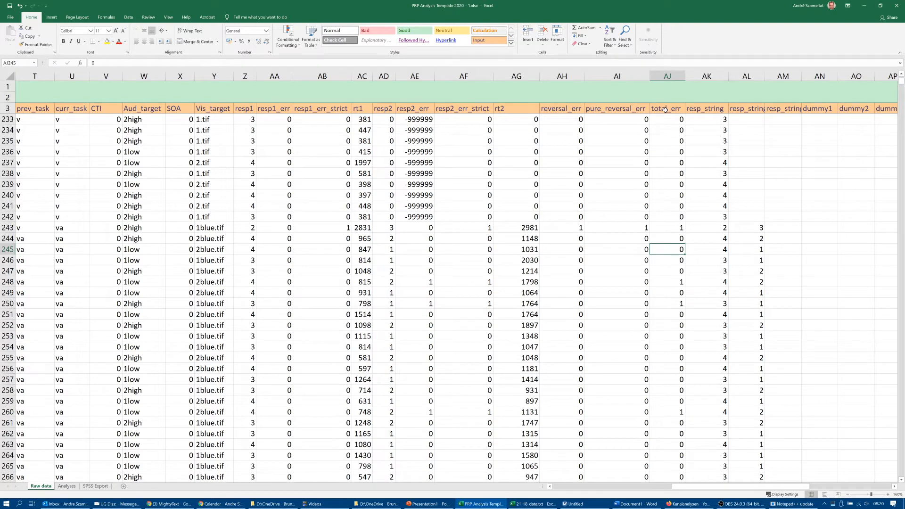
- Examine the total_err column in the va block, comparing the trials in rows 245, 248 and 249
click(679, 283)
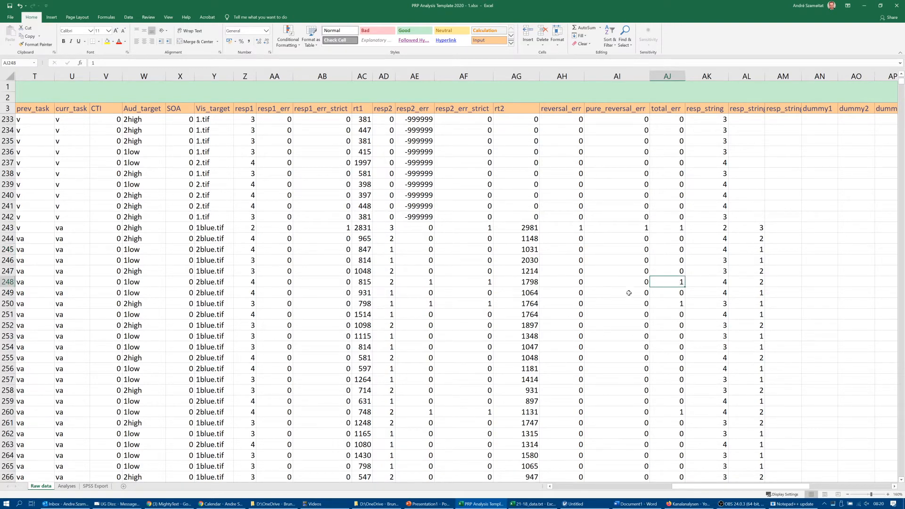
click(673, 293)
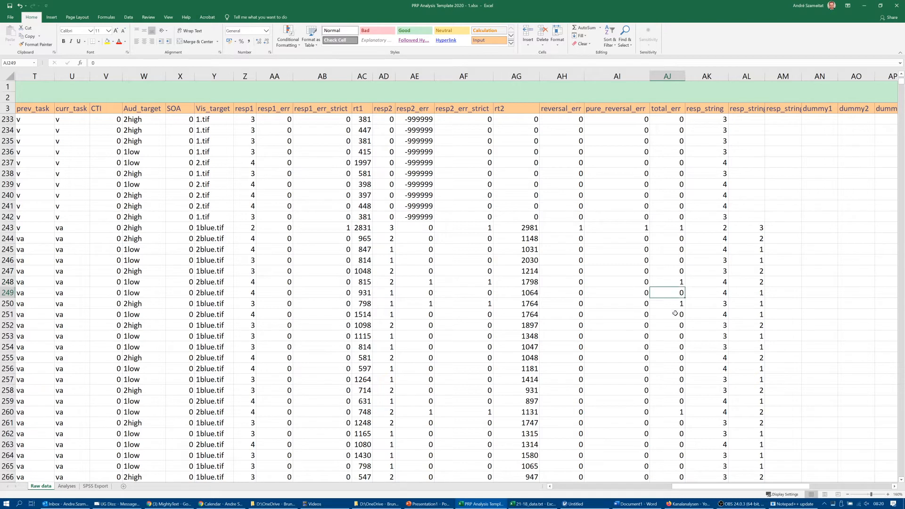
- Examine the three resp_string columns for the va trial in row 249
click(716, 294)
key(Right)
key(Right)
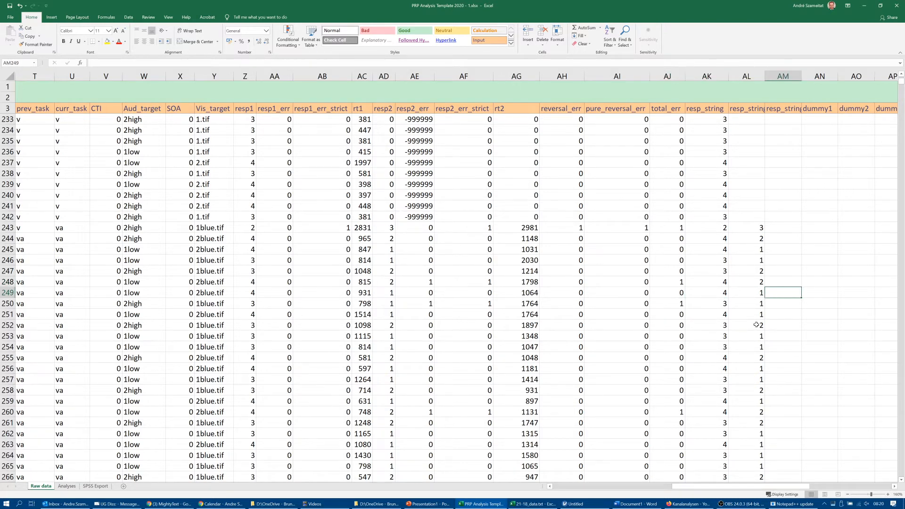
key(Left)
key(Left)
key(Right)
key(Right)
key(Right)
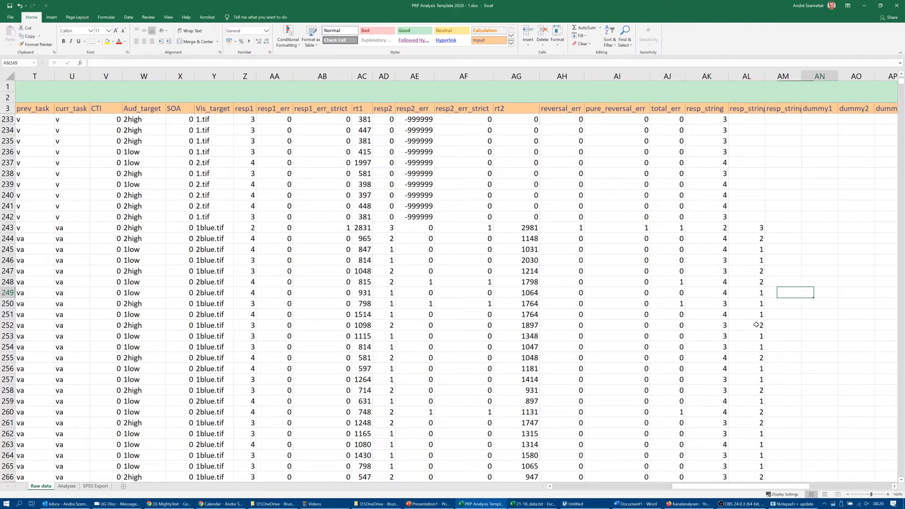
key(Left)
key(Left)
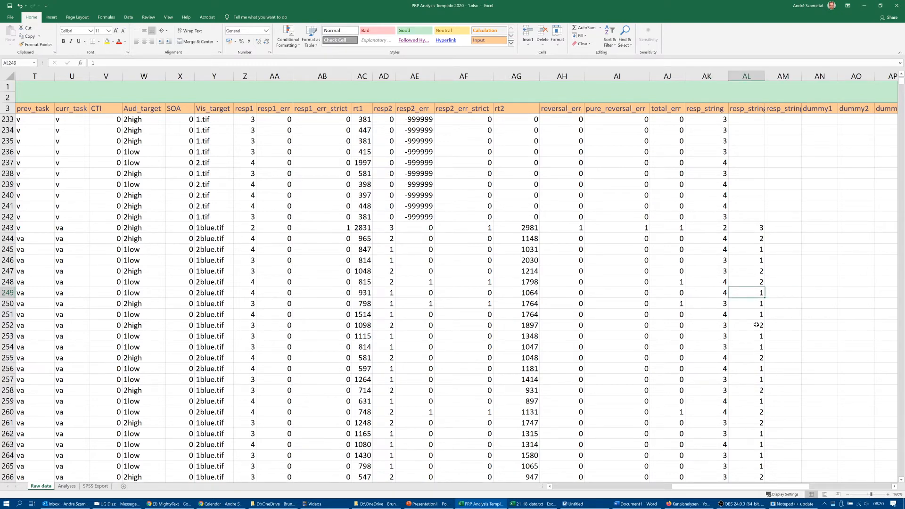
- Look through the dummy columns up to dummy4 in row 249, and return to the reversal_err column
key(Right)
key(Right)
key(Right)
key(Right)
key(Right)
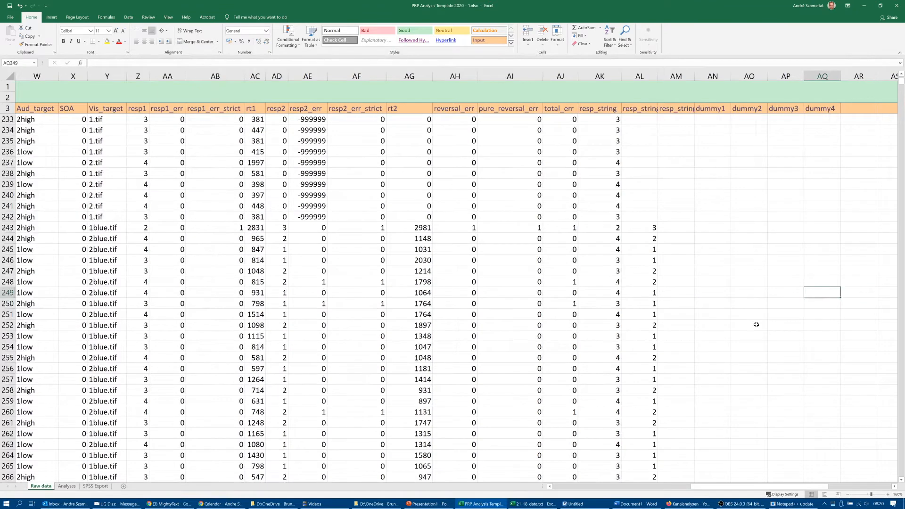
key(Left)
key(Left)
key(Left)
key(Left)
key(Left)
key(Left)
key(Left)
key(Left)
key(Left)
scroll(659, 262, left, 1)
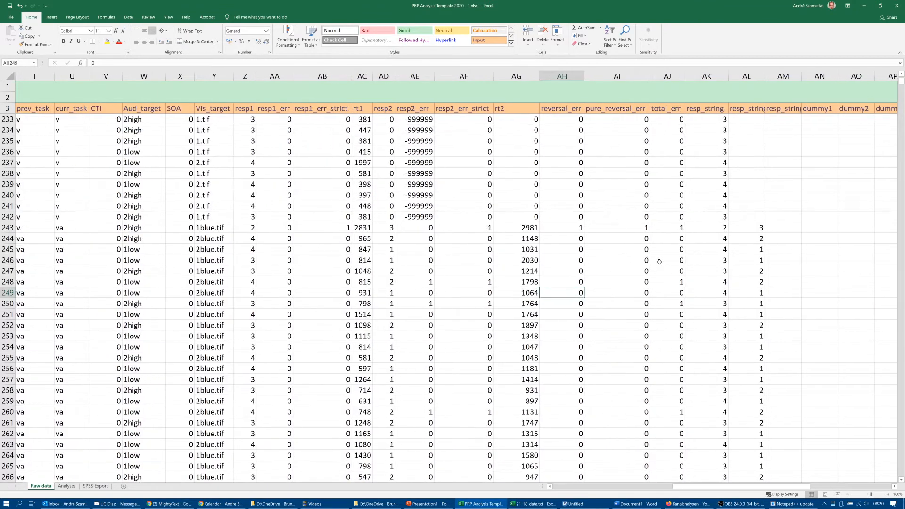
- Read the header labels in row 3 from resp2_err_strict and rt2 through the resp_string columns to dummy3
click(463, 110)
key(Right)
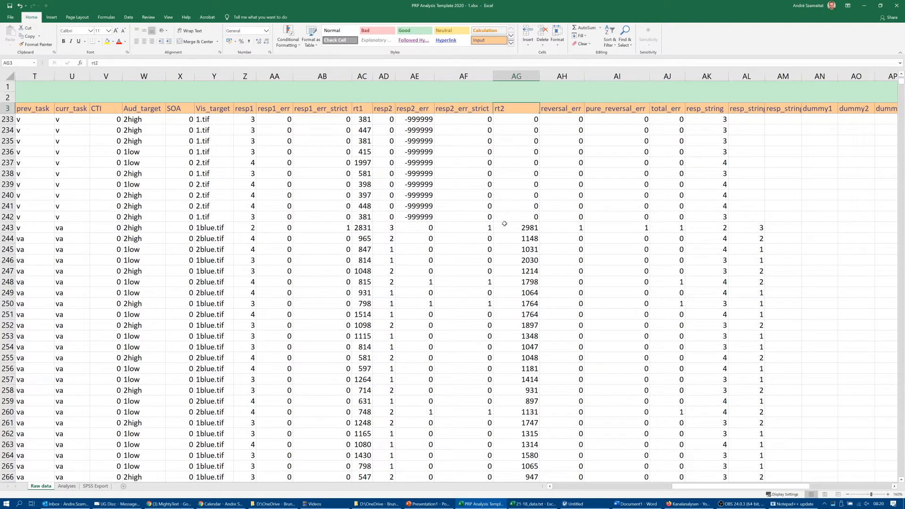
key(Left)
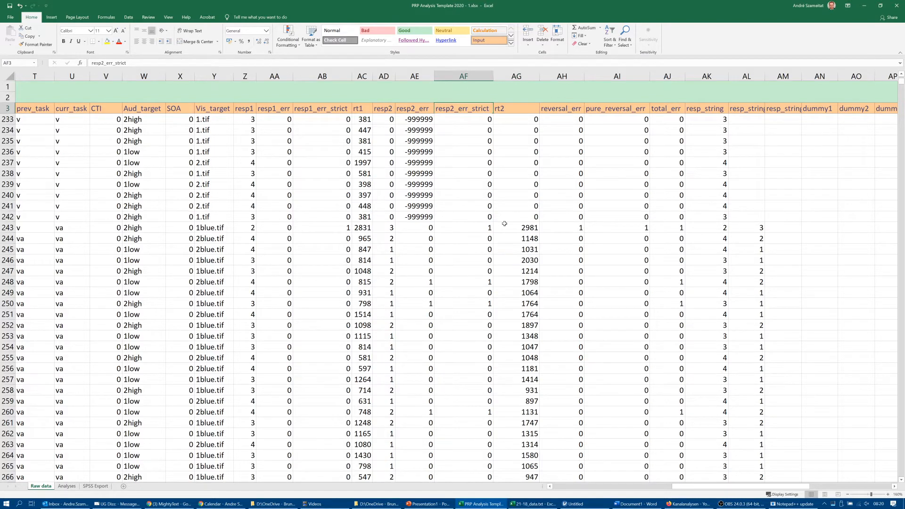
key(Right)
key(Right)
key(Right)
key(Right)
key(Right)
key(Right)
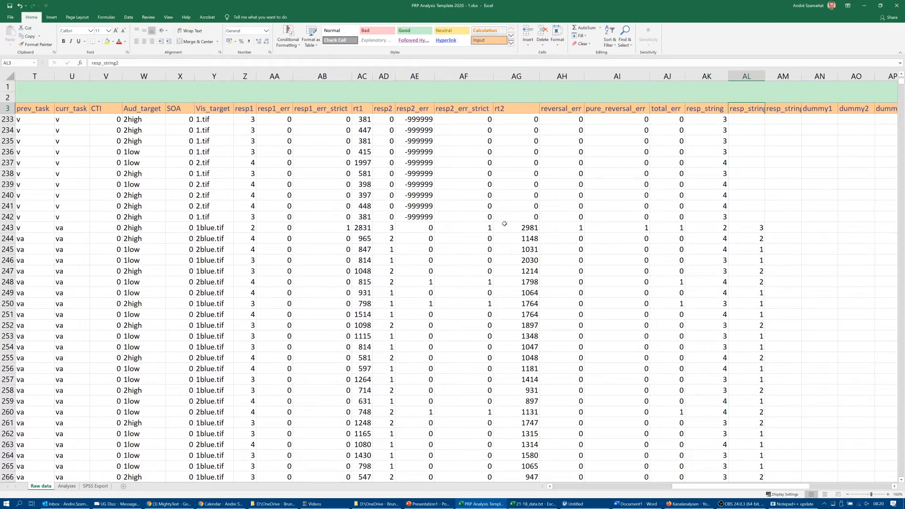
key(Right)
key(Right)
key(Left)
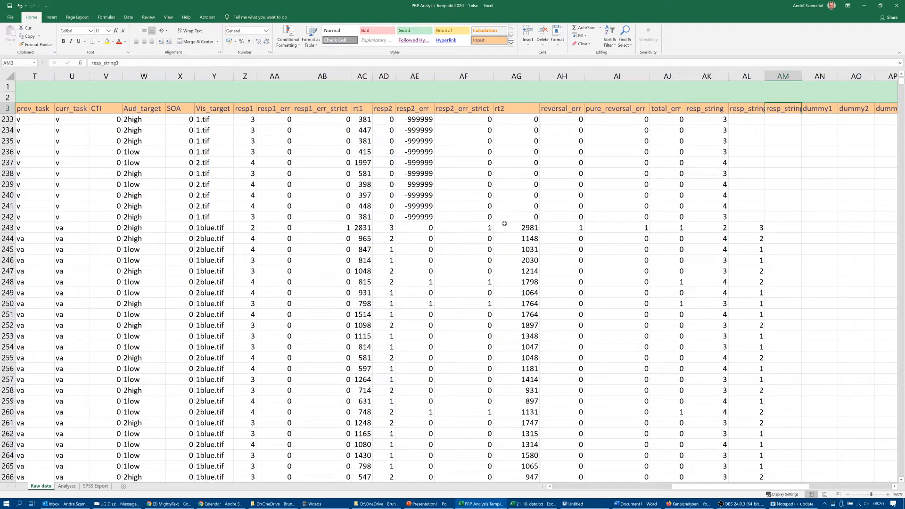
key(Right)
key(Right)
key(Right)
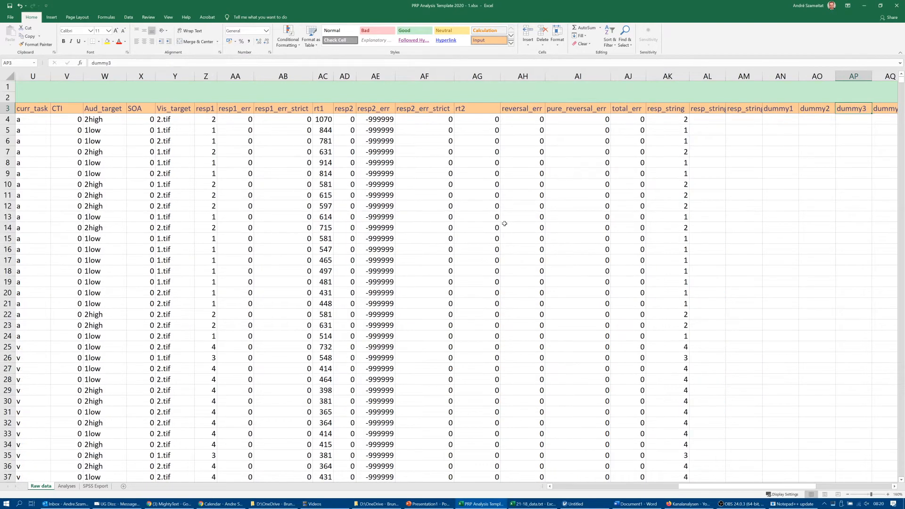
- Return to the sheet's first columns and inspect the orange helper columns in row 4, including the Subj_ID2 formula, back to ColA
key(Left)
key(Left)
key(Left)
key(Left)
key(Left)
key(Left)
key(Left)
key(Left)
key(Left)
key(Left)
key(Left)
key(Left)
key(Left)
key(Left)
key(Left)
key(Left)
key(Left)
key(Left)
key(Left)
key(Left)
key(Left)
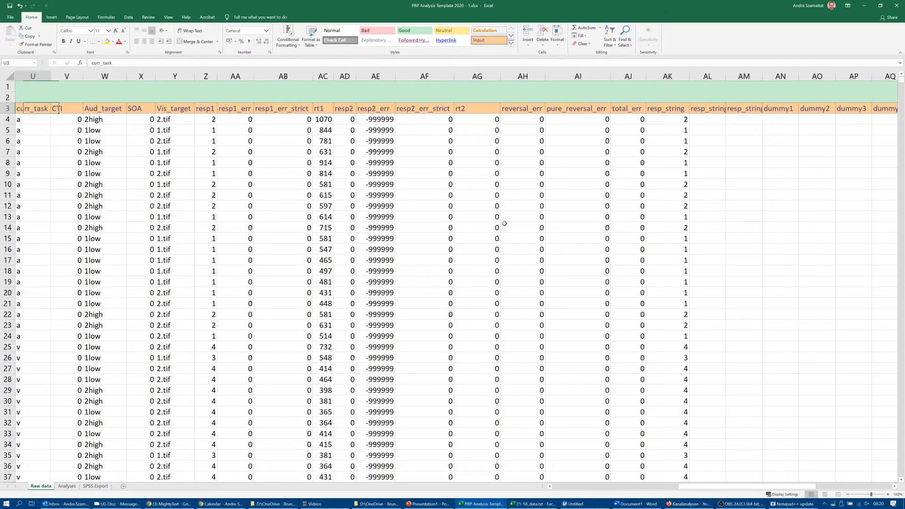
key(Left)
key(Left)
key(Left)
key(Left)
key(Left)
key(Left)
key(Left)
key(Left)
key(Left)
key(Left)
key(Left)
key(Left)
key(Left)
key(Left)
key(Left)
key(Left)
key(Left)
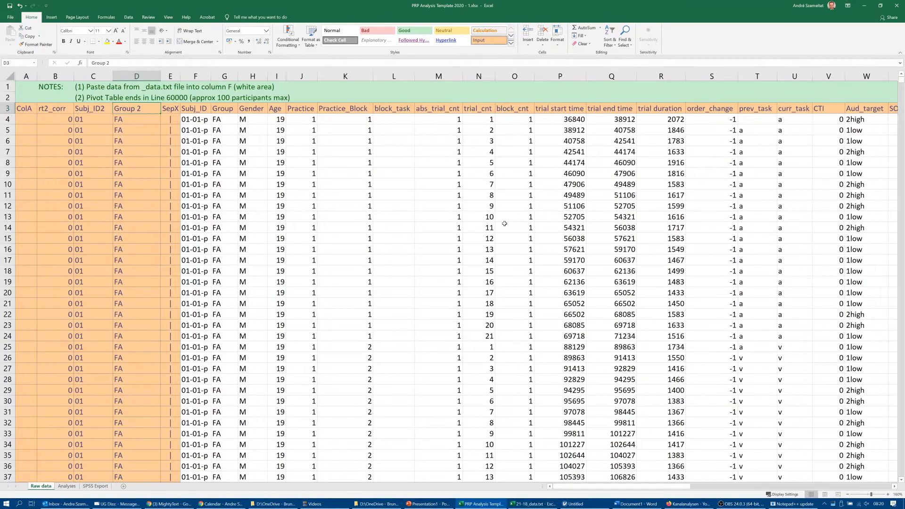
key(Right)
key(Down)
key(Left)
key(Left)
key(Left)
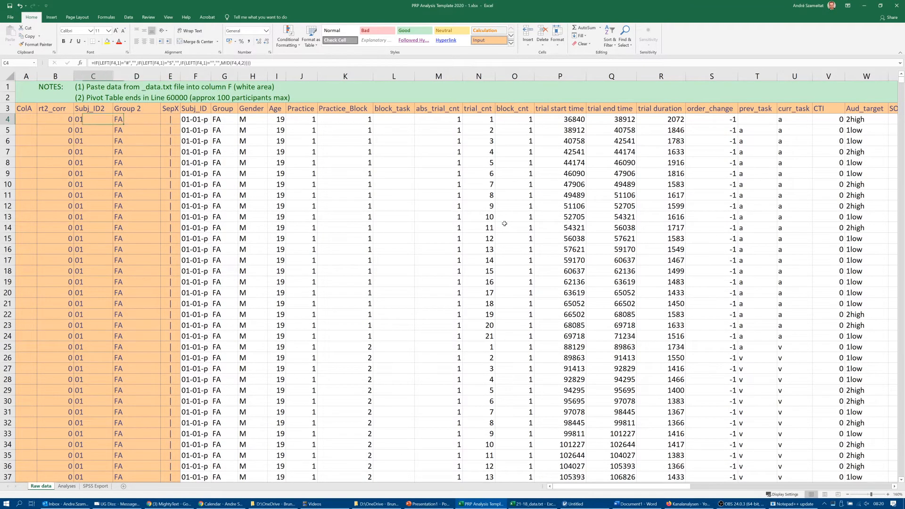
key(Left)
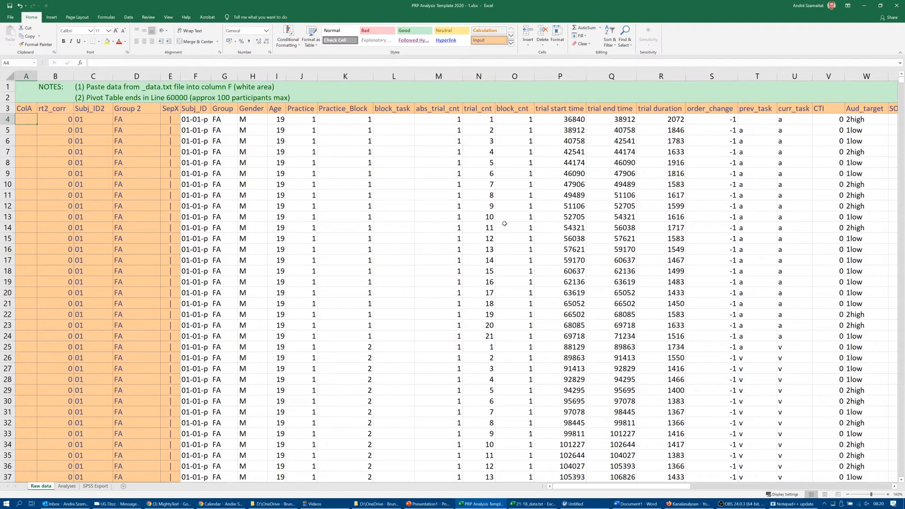
- Inspect the orange helper columns in row 4, comparing the Group 2, Subj_ID2 and rt2_corr formulas with the Group and Subj_ID source columns
key(Right)
key(Right)
key(Right)
key(Right)
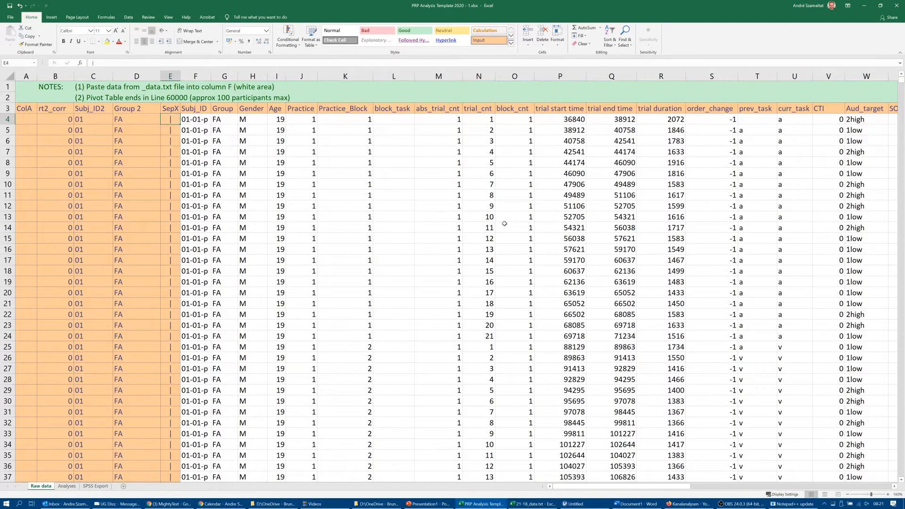
key(Left)
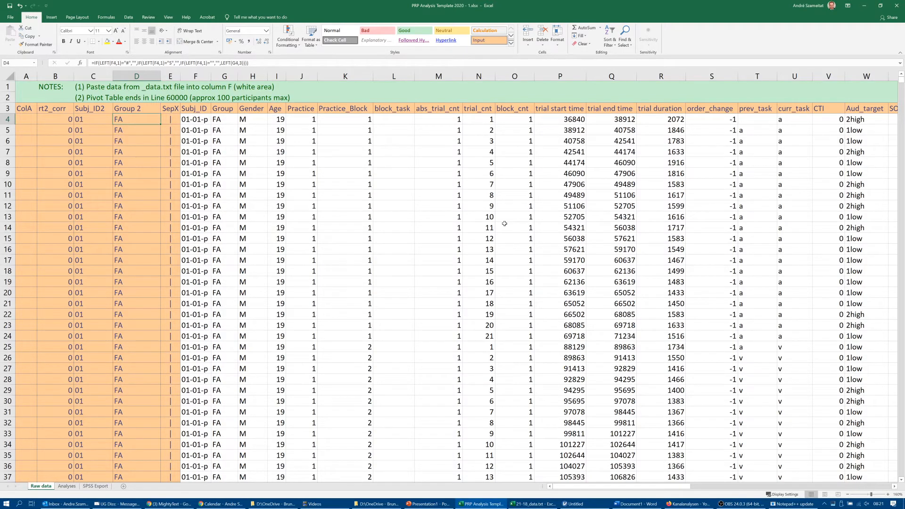
click(220, 118)
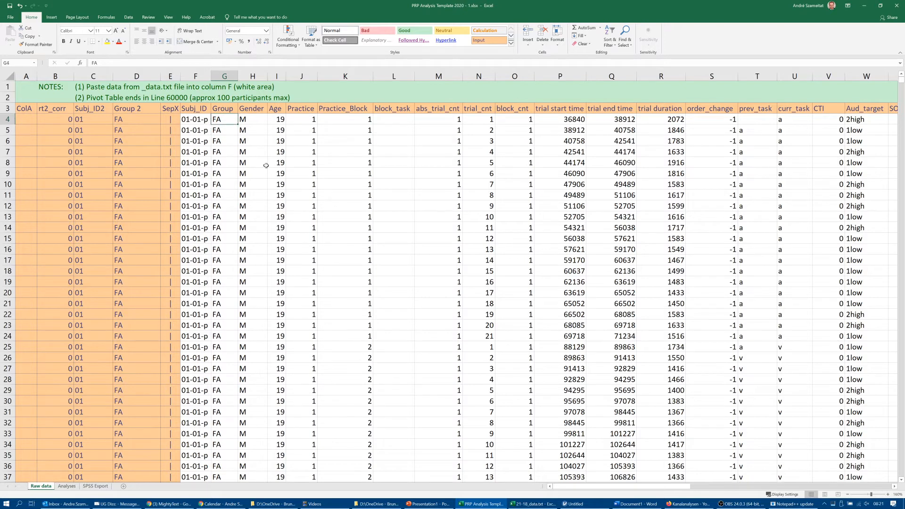
key(Left)
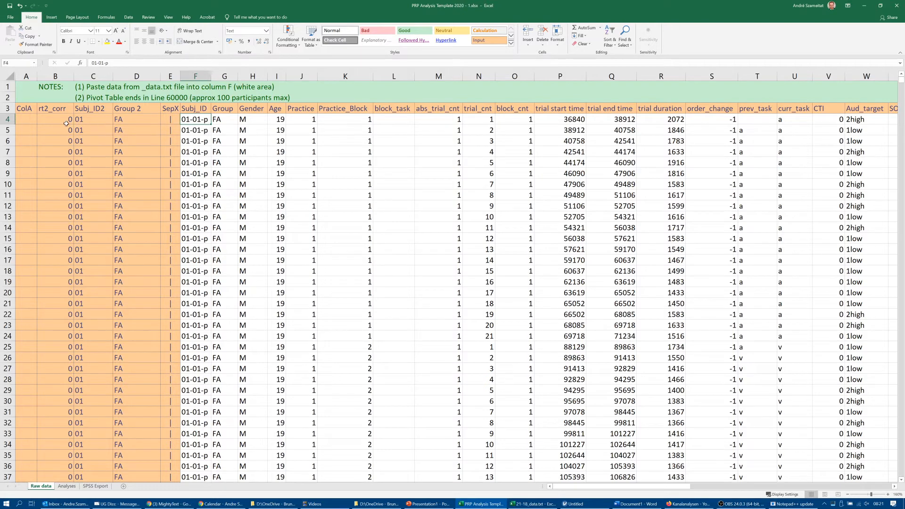
click(82, 118)
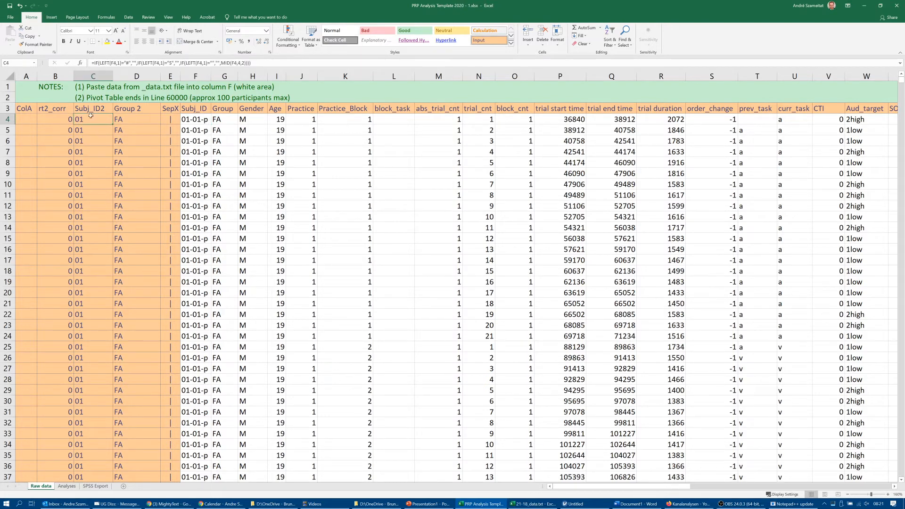
click(66, 124)
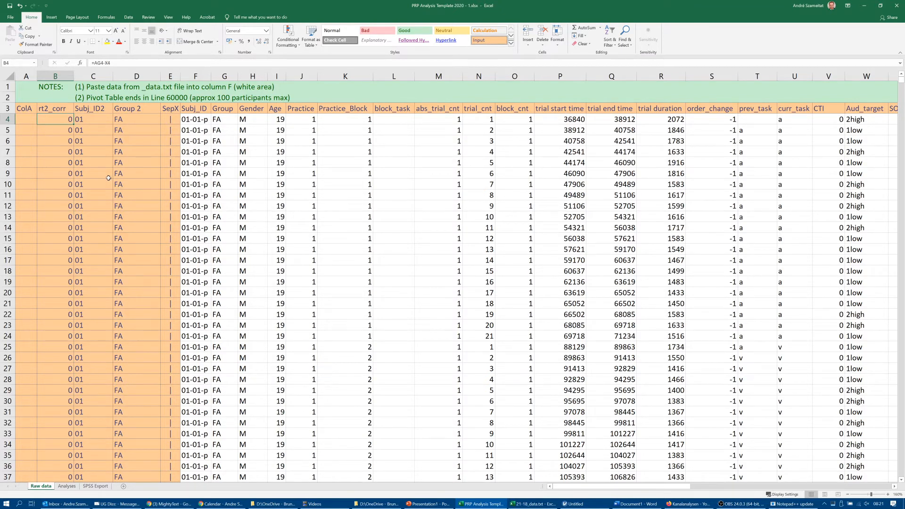
- Select the whole data range from the rt2_corr header across to dummy4 and down through all prepared rows
click(59, 108)
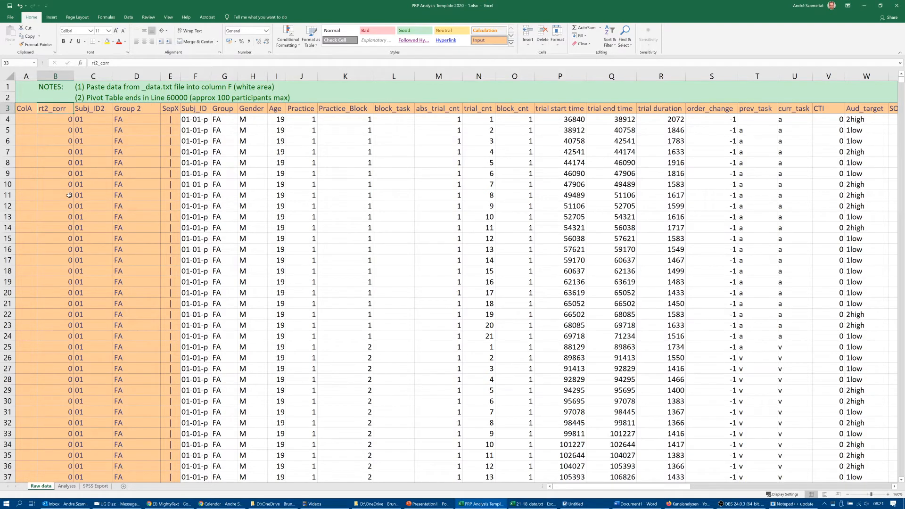
key(shift+Right)
key(shift+Right)
key(shift+Right)
key(shift+Right)
key(shift+Right)
key(shift+Right)
key(shift+Right)
key(shift+Right)
key(shift+Right)
key(shift+Right)
key(shift+Right)
key(shift+Right)
key(shift+Right)
key(shift+Right)
key(shift+Right)
key(shift+Right)
key(shift+Right)
key(shift+Right)
key(shift+Right)
key(shift+Right)
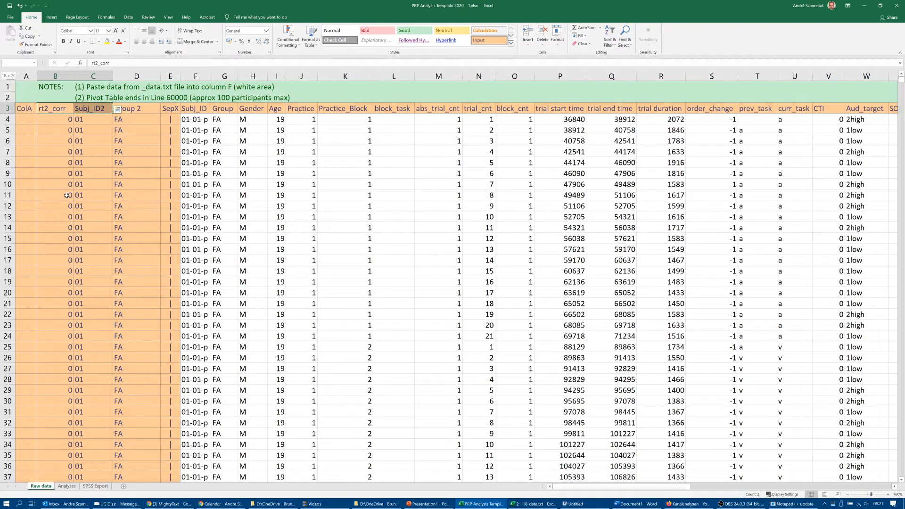
key(shift+Right)
key(shift+Right)
key(shift+Right)
key(shift+Right)
key(shift+Right)
key(shift+Right)
key(shift+Right)
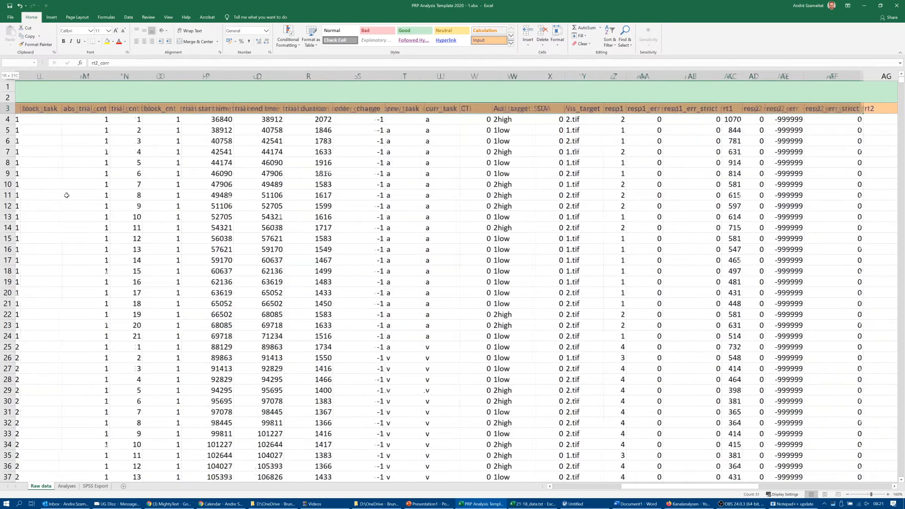
key(shift+Right)
key(shift+Right)
key(shift+Right)
key(shift+Right)
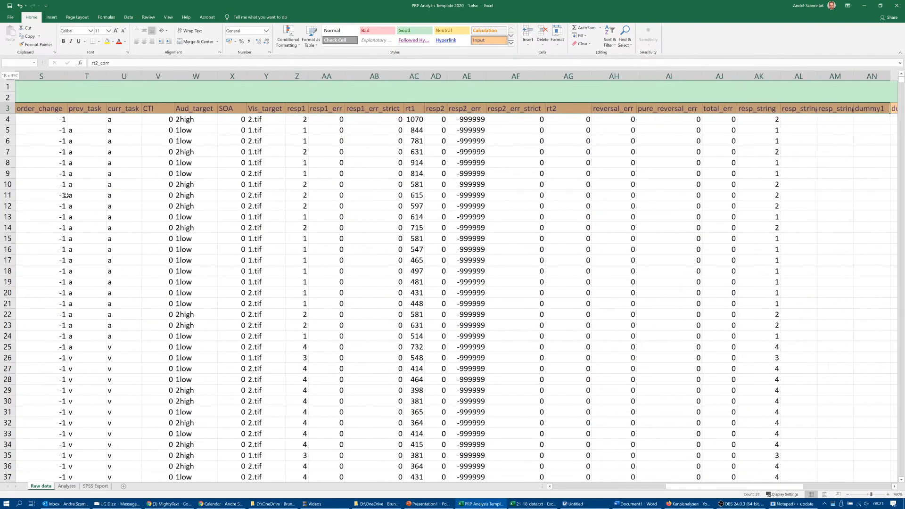
key(shift+Right)
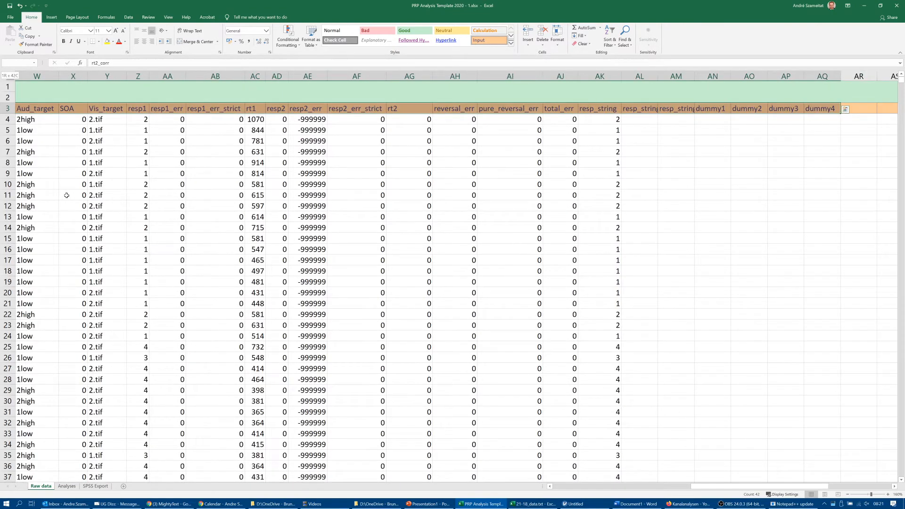
key(ctrl+shift+Down)
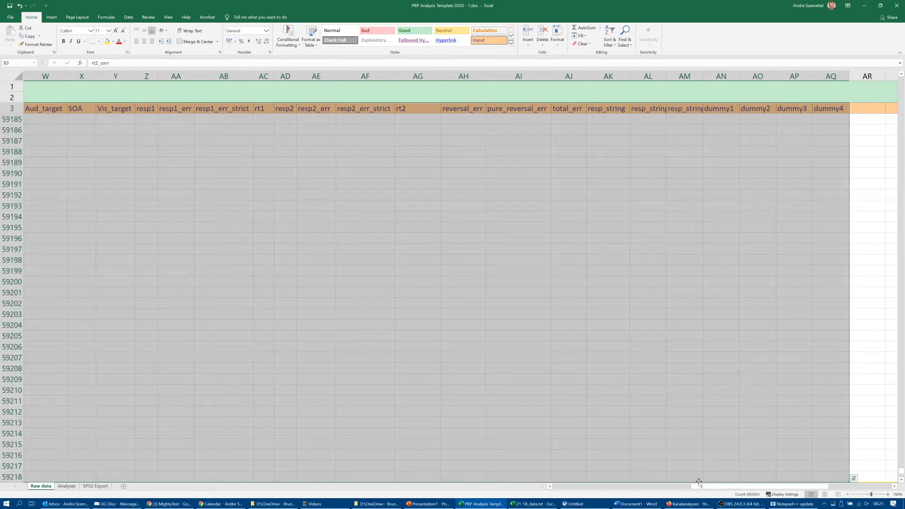
drag(702, 489, 556, 504)
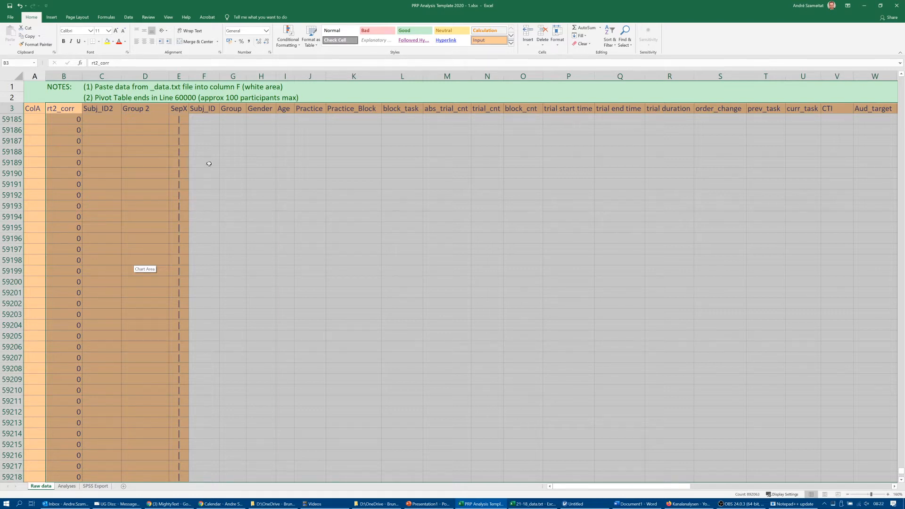
- Create a PivotTable from the selected range on a new worksheet
click(52, 19)
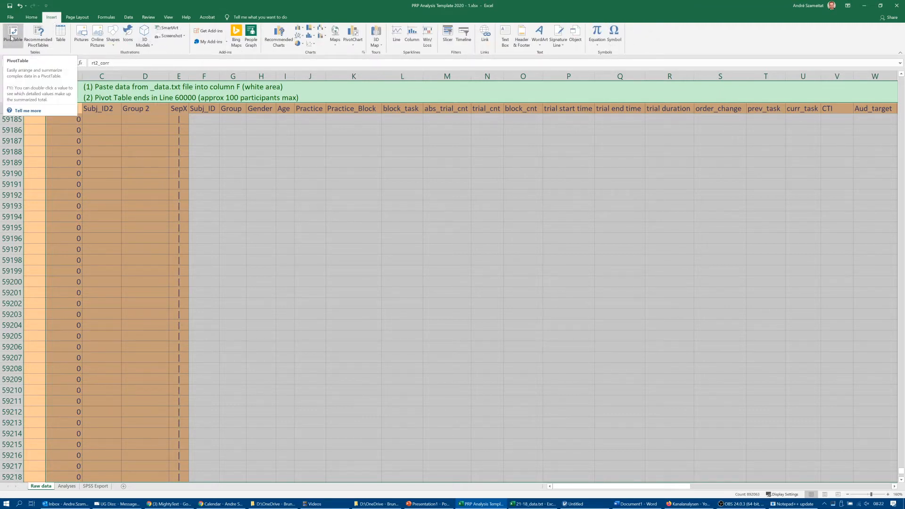
click(11, 38)
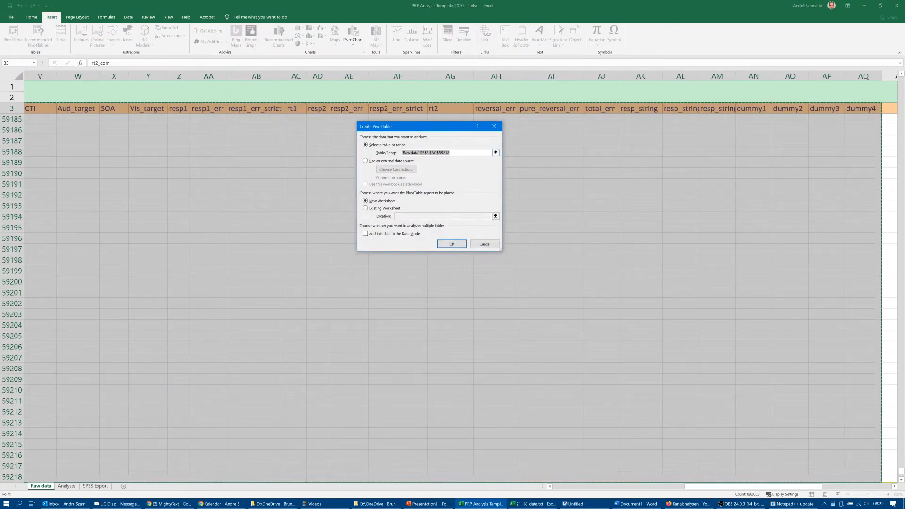
click(448, 244)
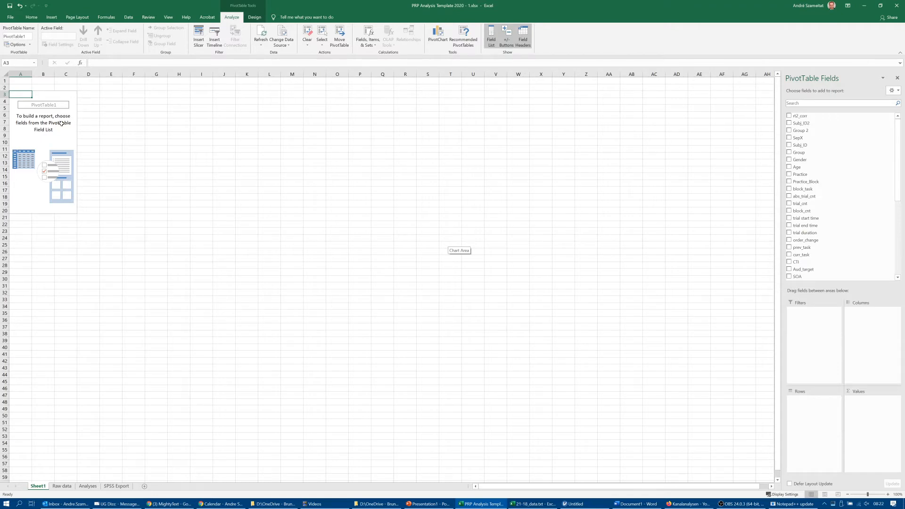
- Look through the empty PivotTable's field list from rt2_corr to dummy4 and return to its beginning
click(102, 128)
ctrl+scroll(96, 132, up, 3)
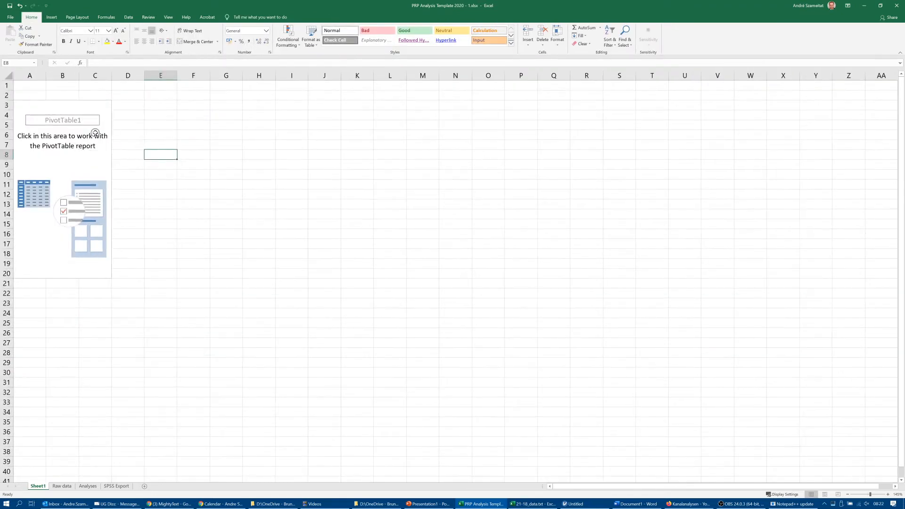
ctrl+scroll(160, 141, up, 1)
click(104, 155)
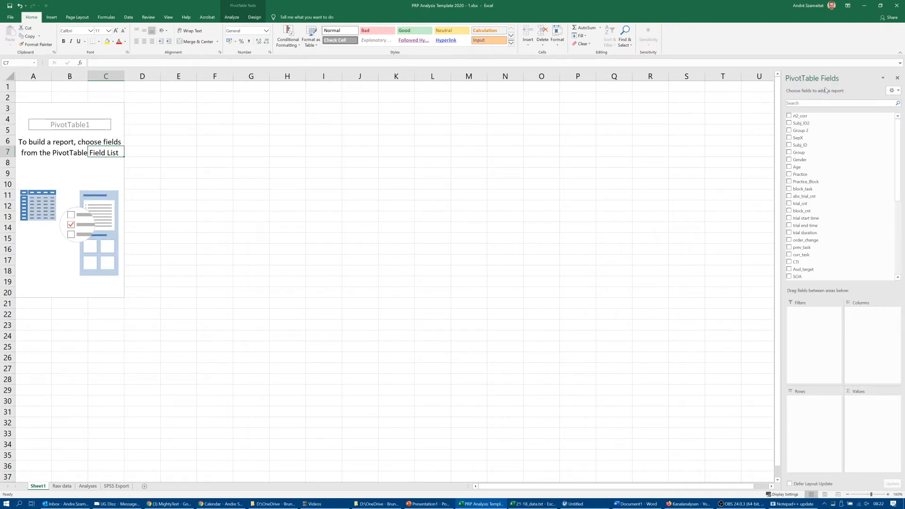
drag(897, 147, 897, 221)
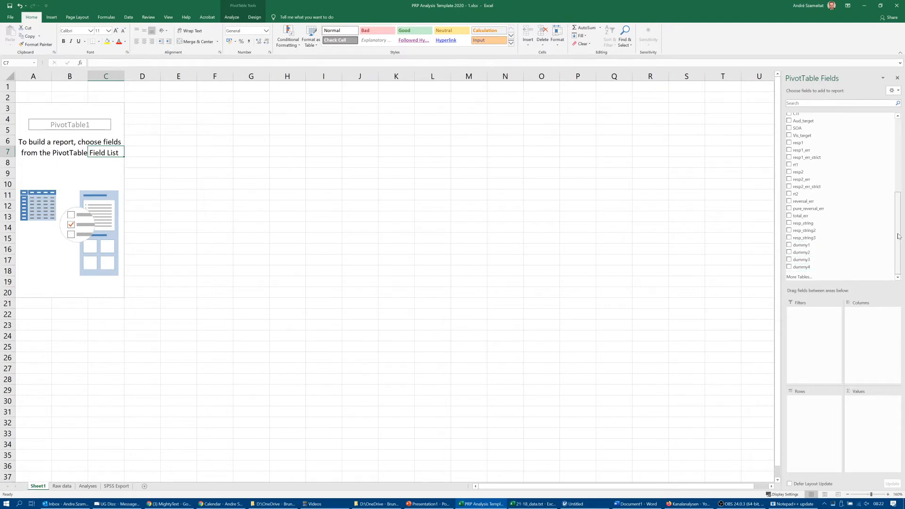
drag(900, 242, 899, 168)
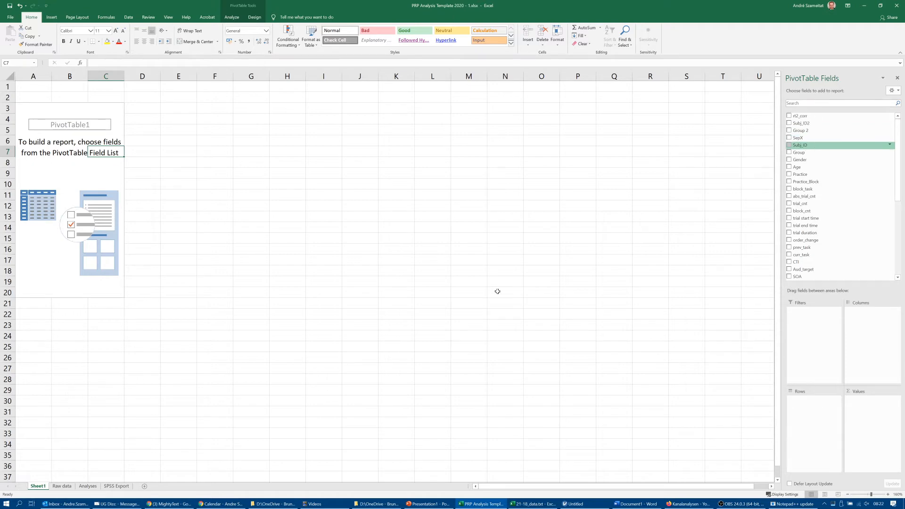
- Compare the Raw data sheet's column headers from rt2_corr to Group 2 with the PivotTable fields on Sheet1
click(65, 487)
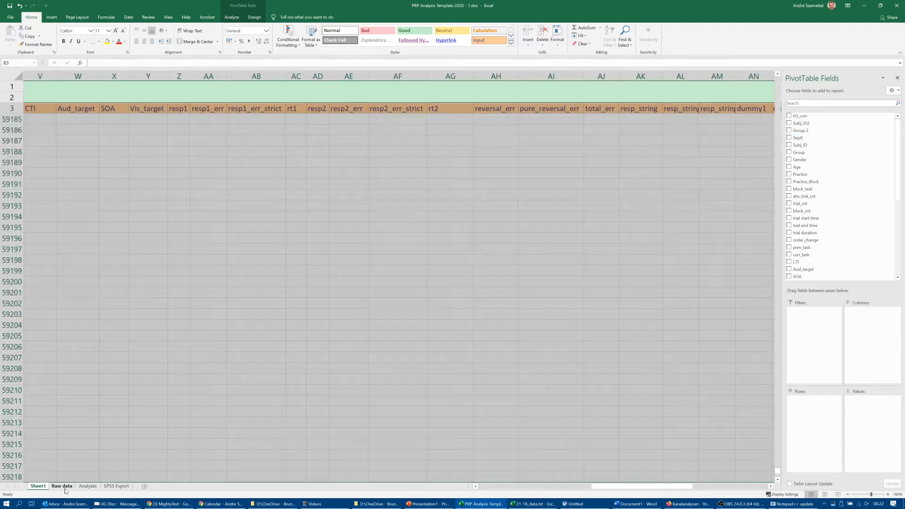
key(ctrl+Home)
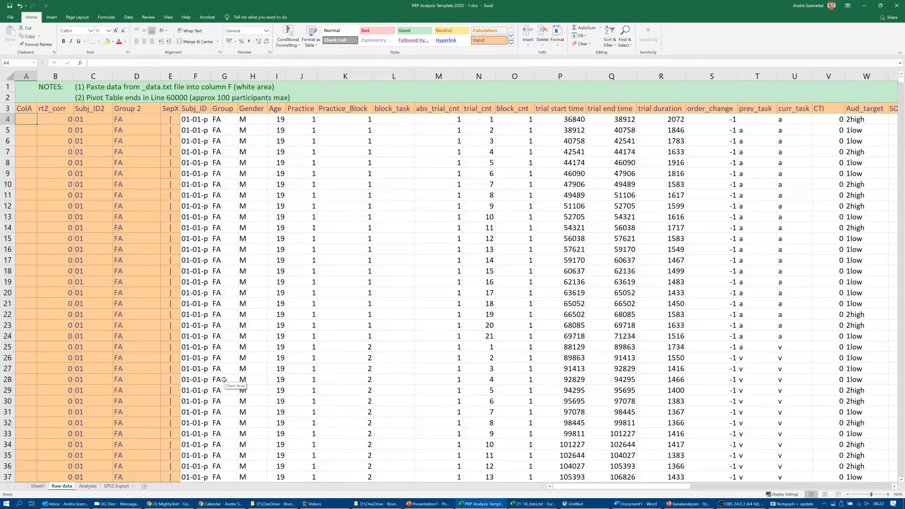
click(42, 111)
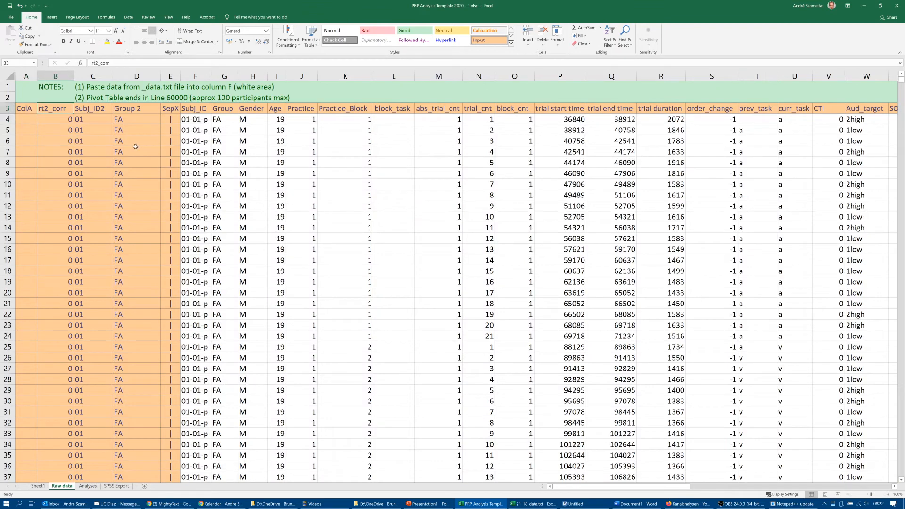
key(Right)
key(Right)
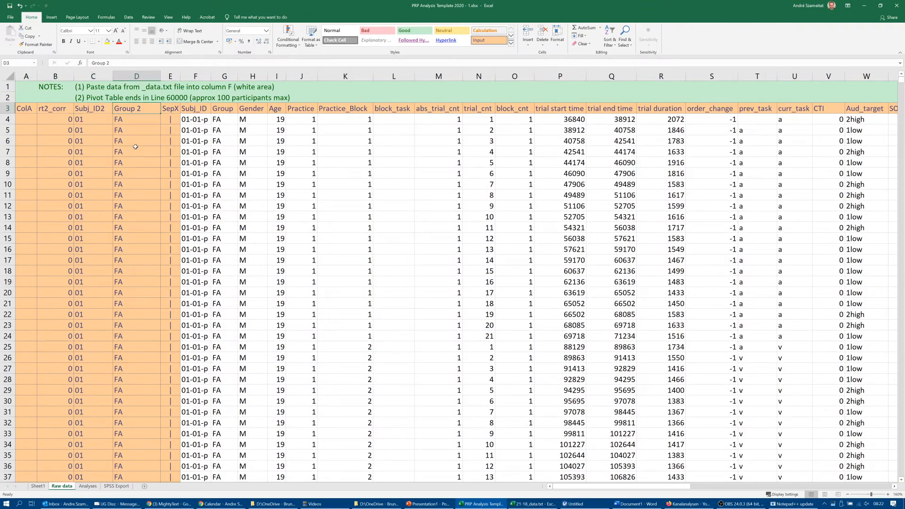
click(38, 486)
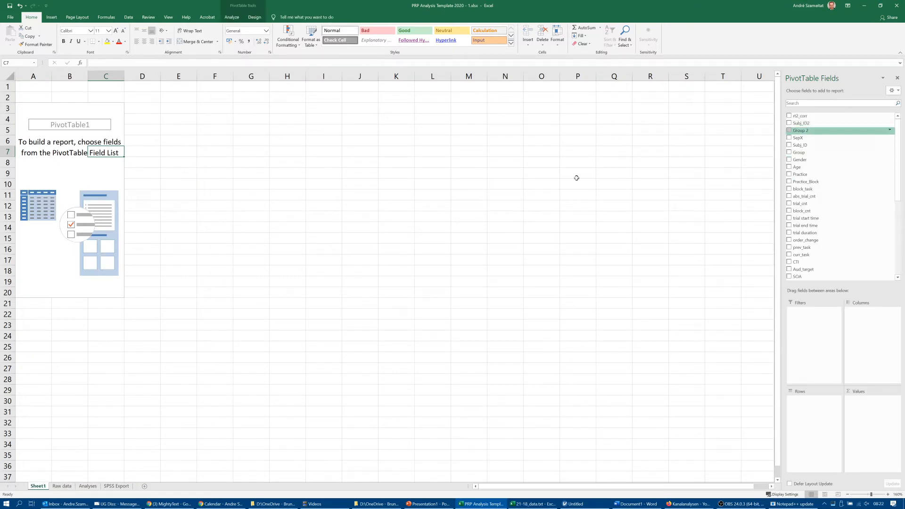
click(92, 186)
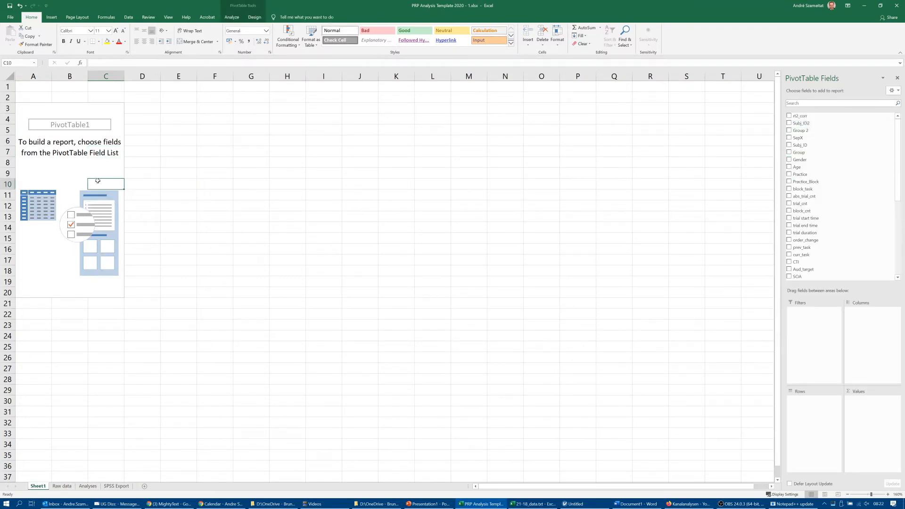
click(82, 128)
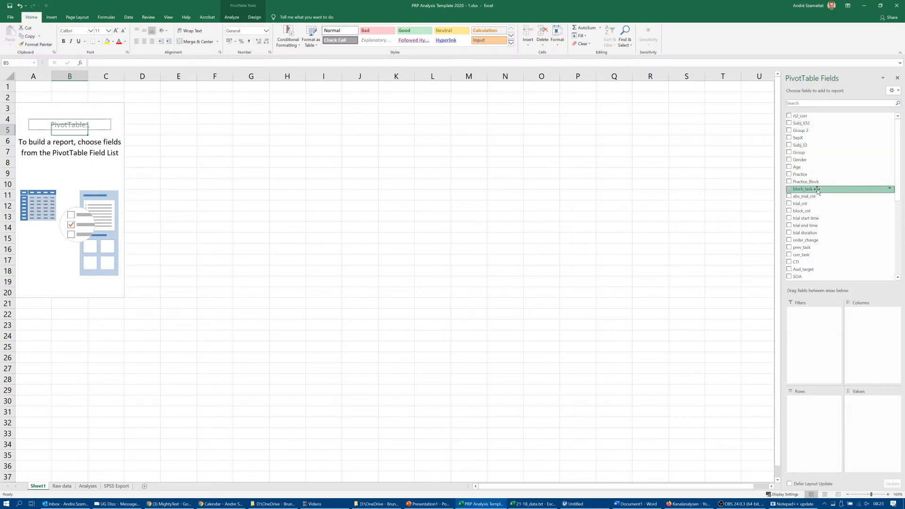
- Add block_task as the PivotTable's column field and filter out the block_task, cue_target_ISI and (blank) items
drag(817, 189, 865, 315)
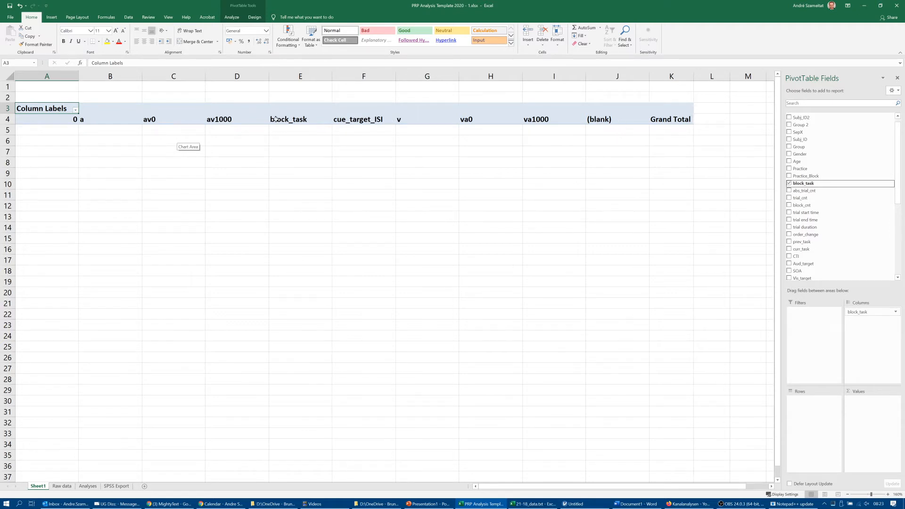
click(75, 111)
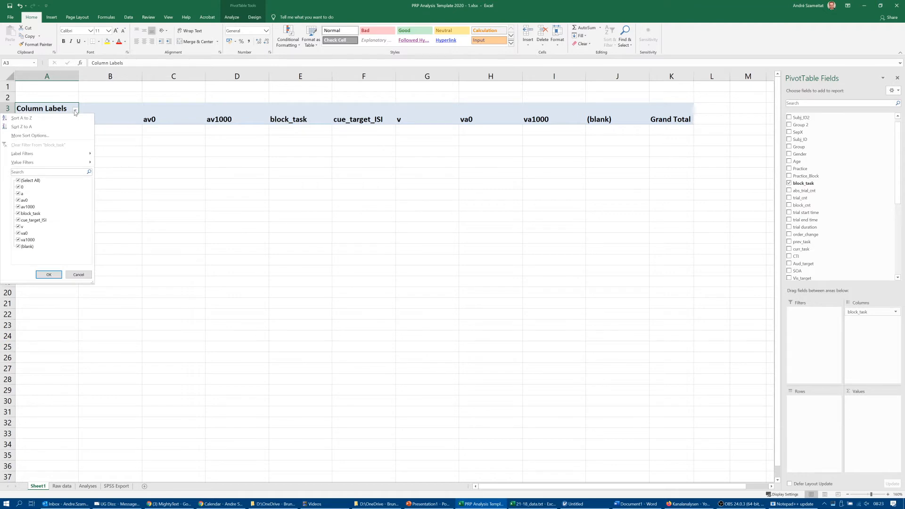
click(19, 214)
click(18, 220)
click(17, 247)
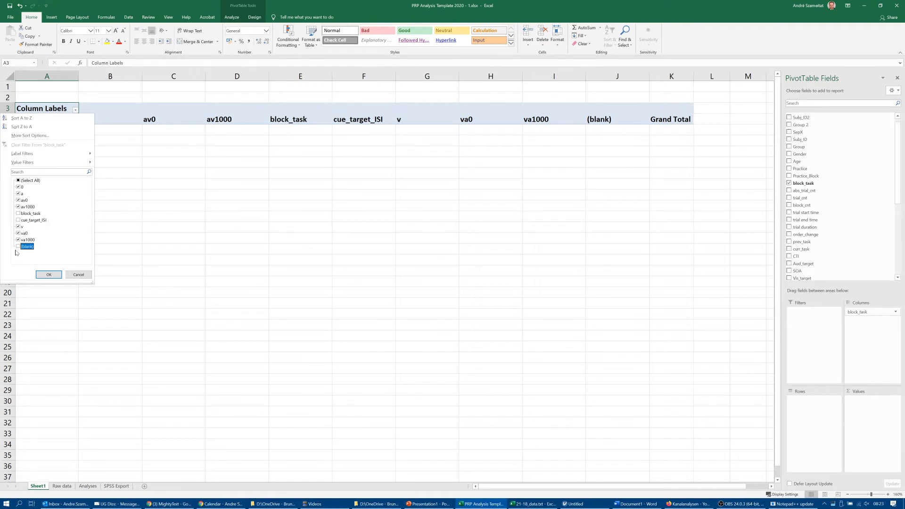
click(48, 274)
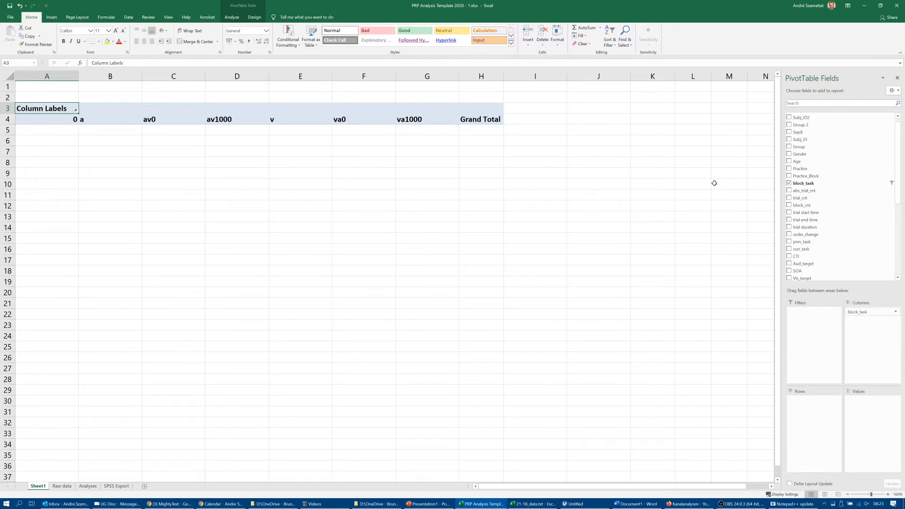
- Add Subj_ID2 as the PivotTable's row field and rt1 as its value field
scroll(806, 155, up, 1)
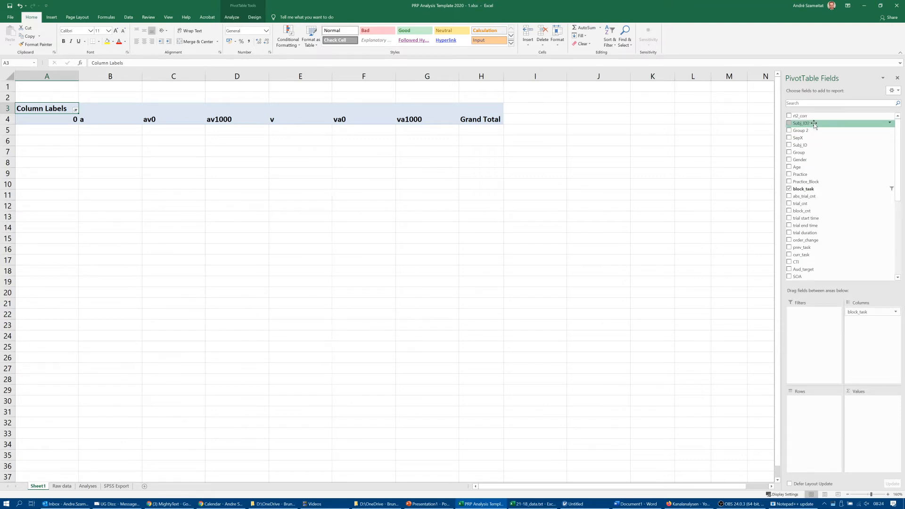
drag(814, 125, 805, 401)
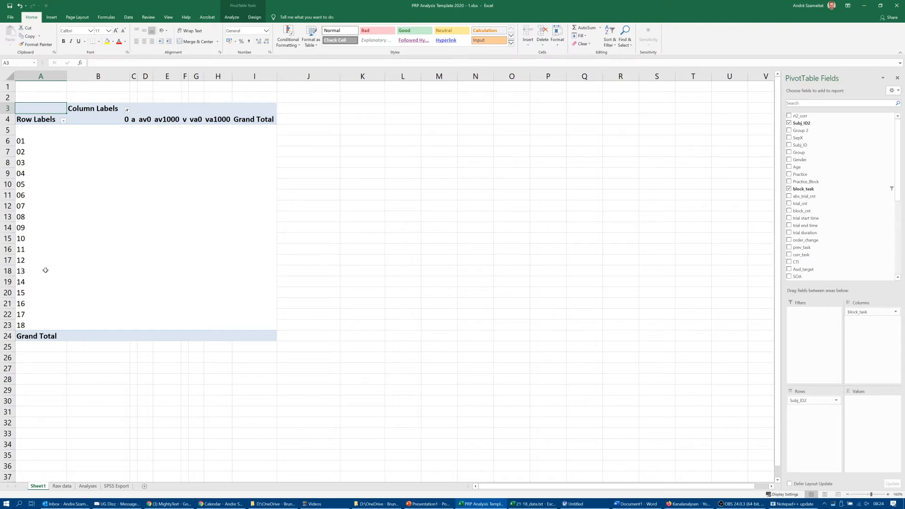
click(157, 227)
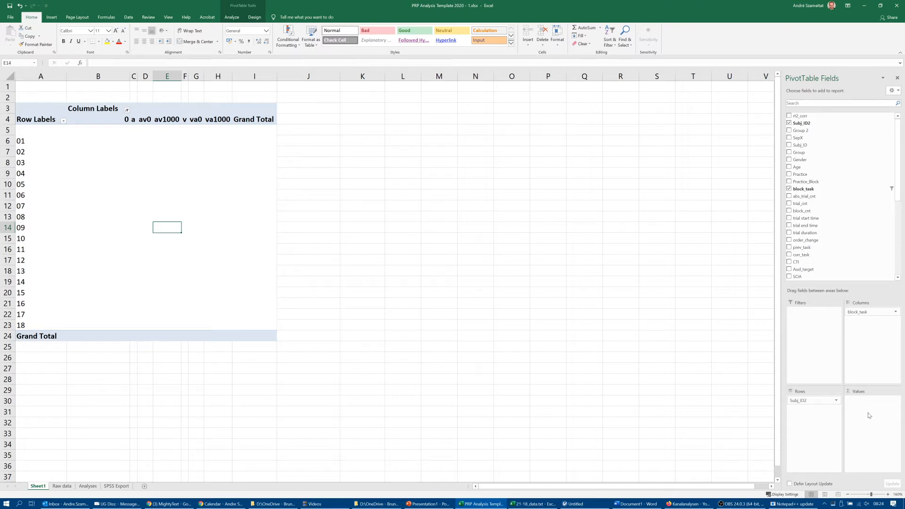
drag(899, 196, 900, 273)
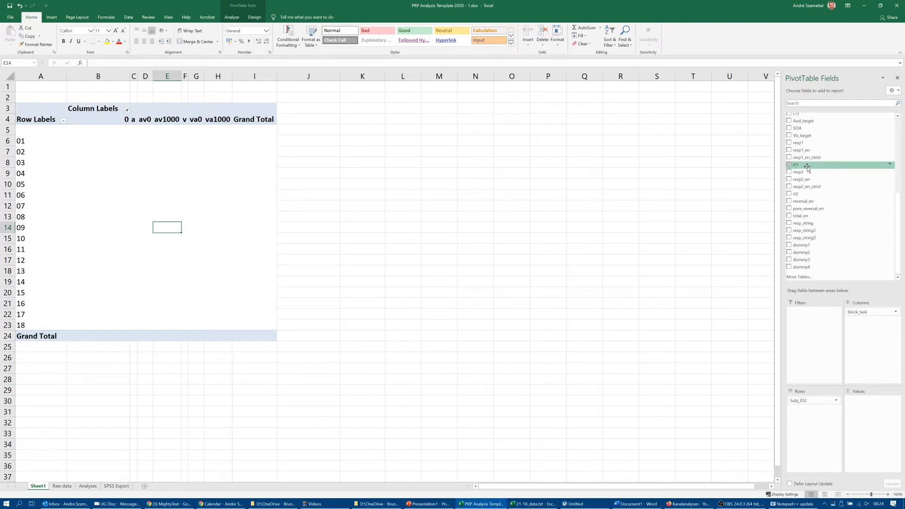
drag(808, 166, 865, 408)
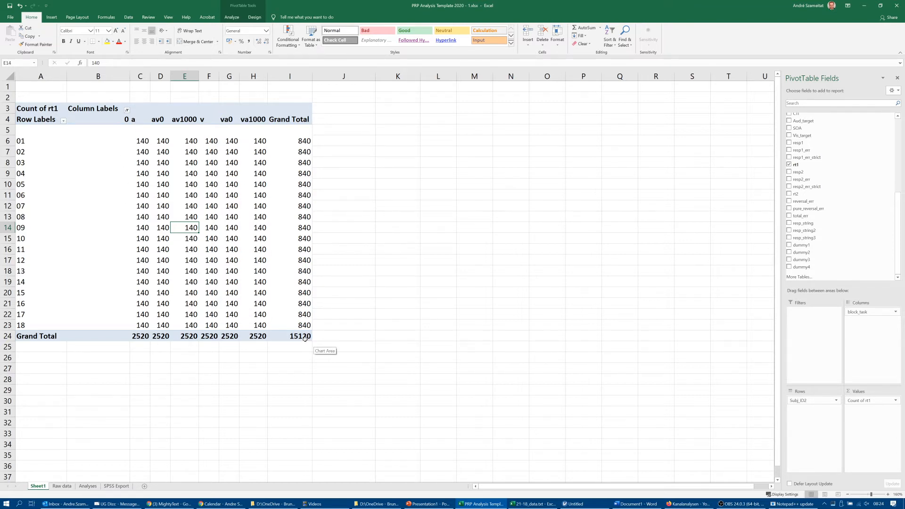
- Filter the 0 item out of the PivotTable's block_task column labels
click(126, 111)
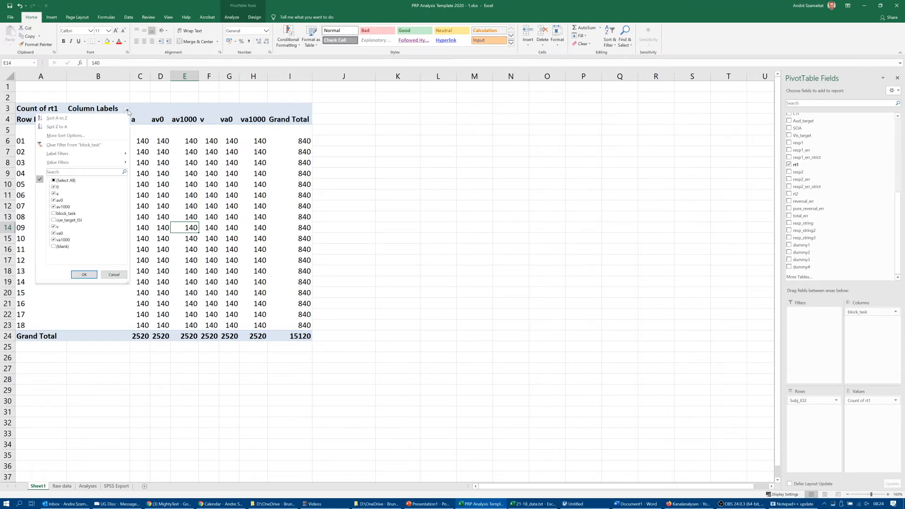
click(54, 187)
click(85, 274)
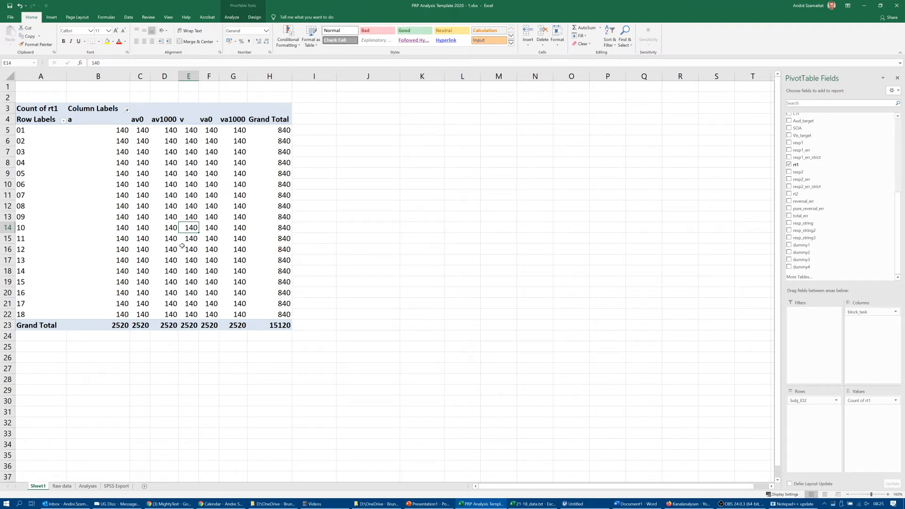
click(386, 198)
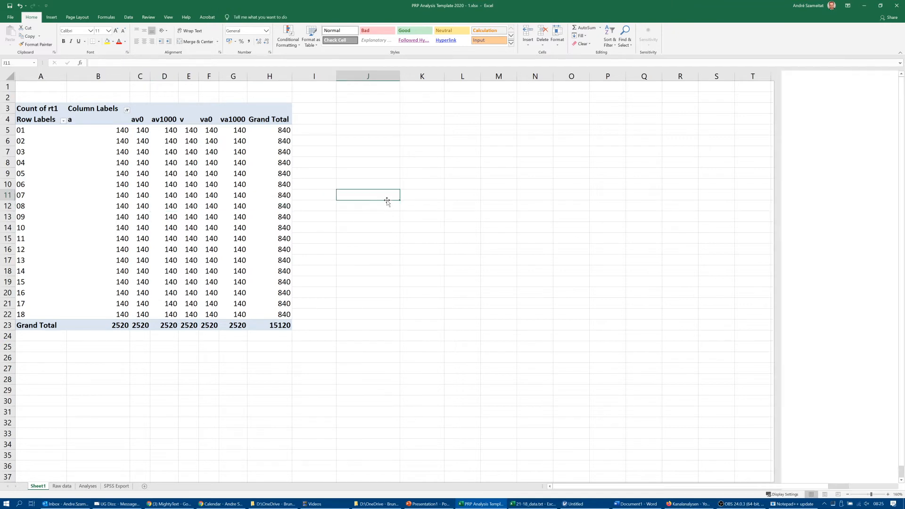
- Summarise the PivotTable's rt1 values by Average and inspect participant 01's averages for block tasks a and v
click(226, 197)
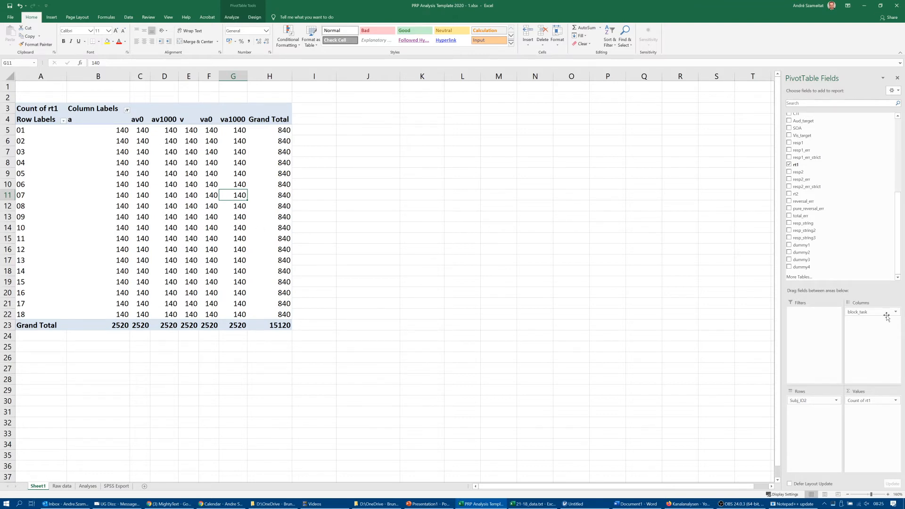
click(896, 402)
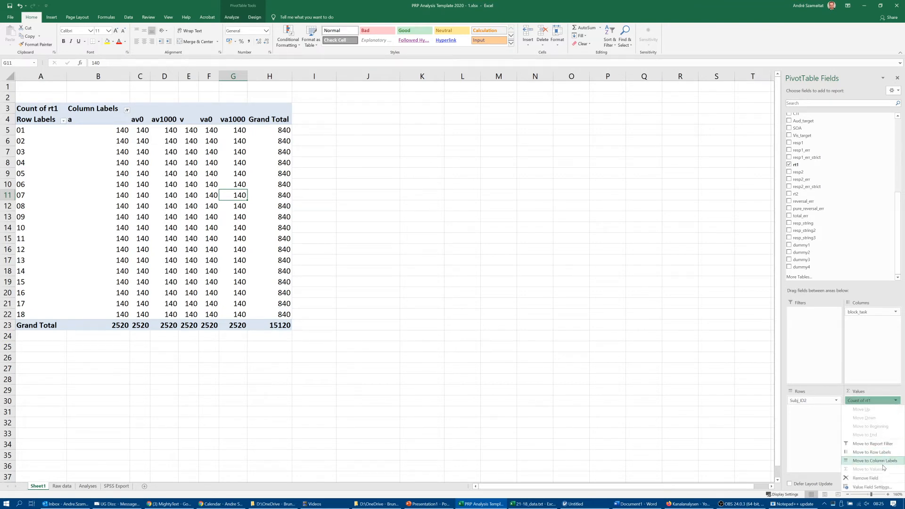
click(871, 488)
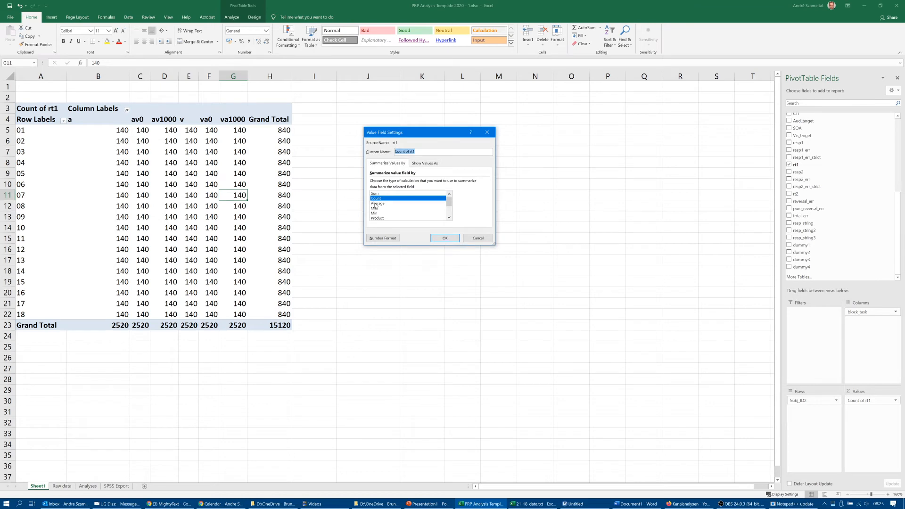
click(375, 205)
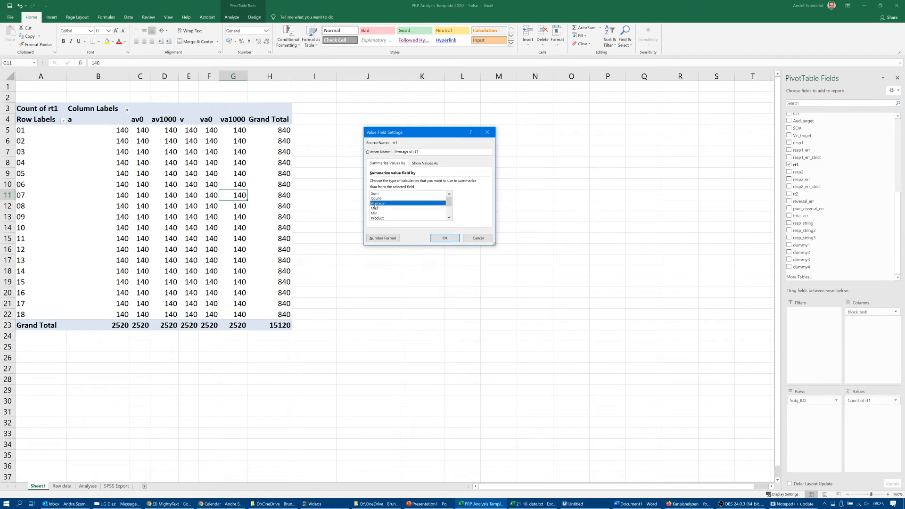
click(444, 239)
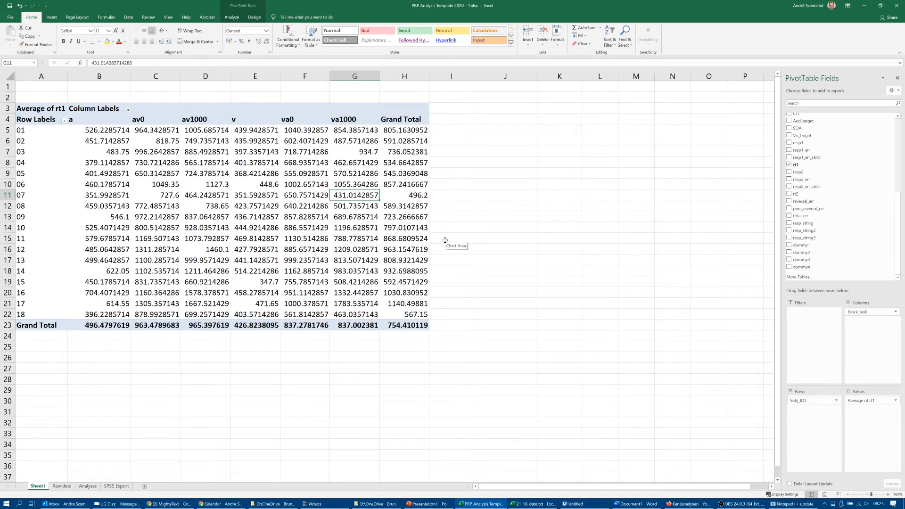
click(104, 130)
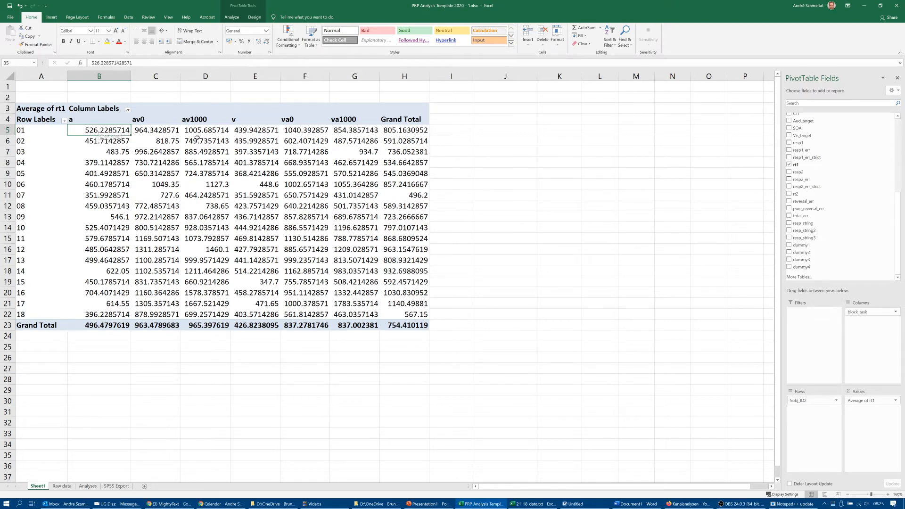
click(241, 131)
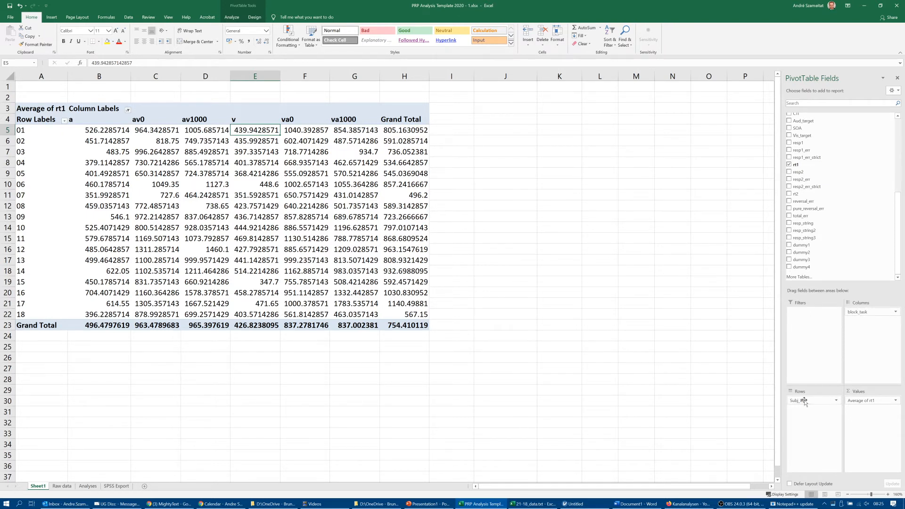
- Move block_task from the PivotTable's columns to its rows, above Subj_ID2, and look over the nested list
click(869, 313)
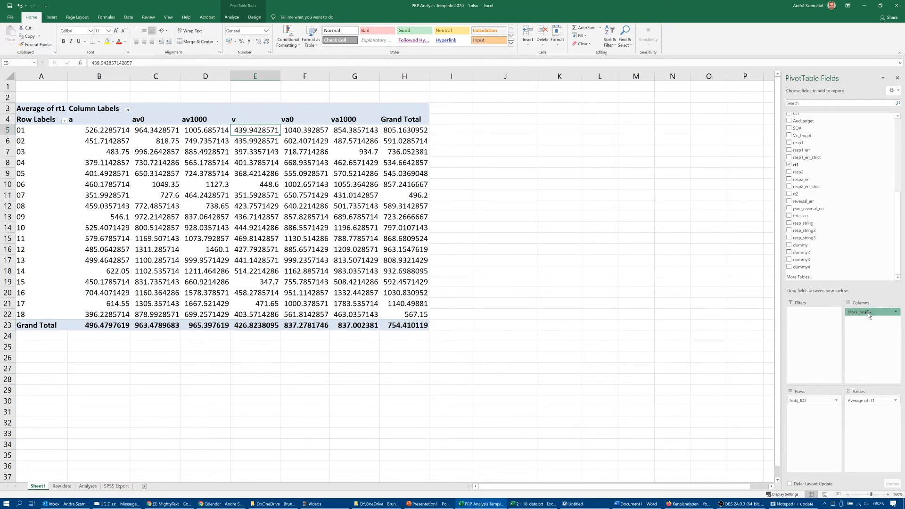
drag(868, 315, 811, 399)
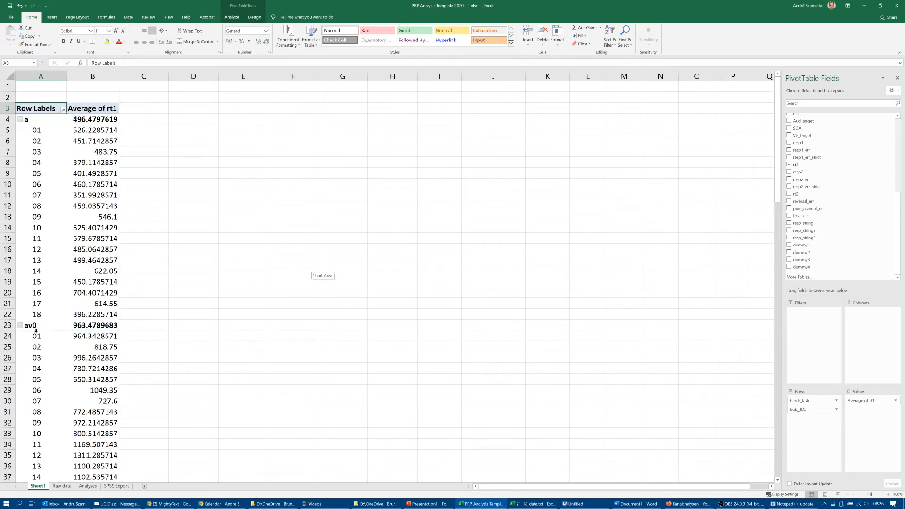
scroll(34, 336, down, 3)
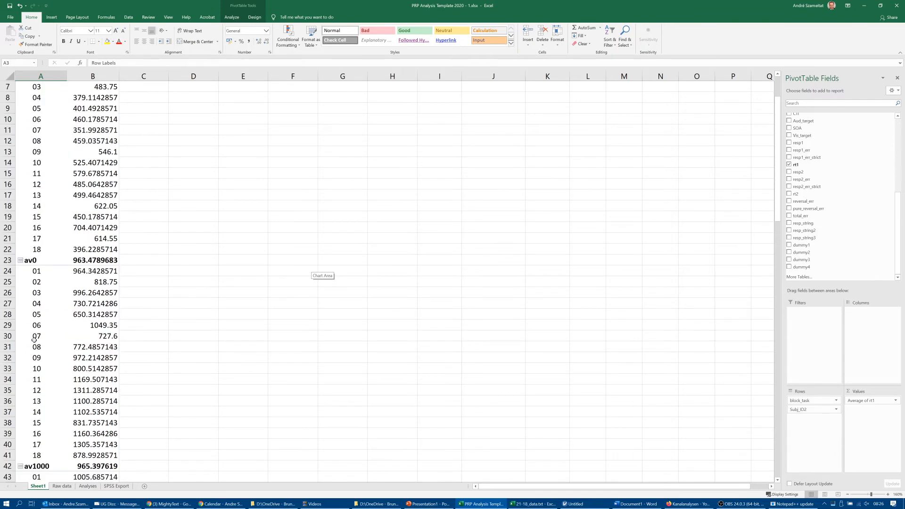
scroll(34, 338, up, 3)
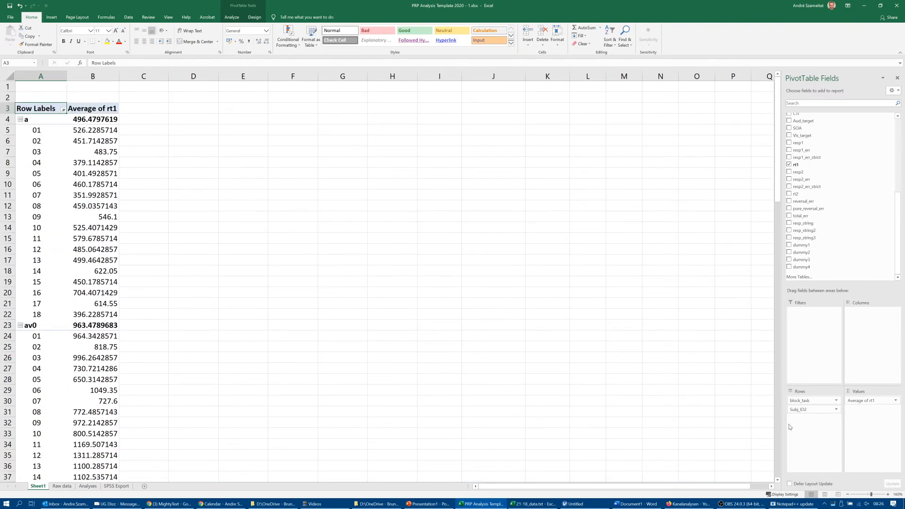
- Move Subj_ID2 to the PivotTable's columns, with block_task as the only row field
click(796, 410)
drag(795, 410, 863, 339)
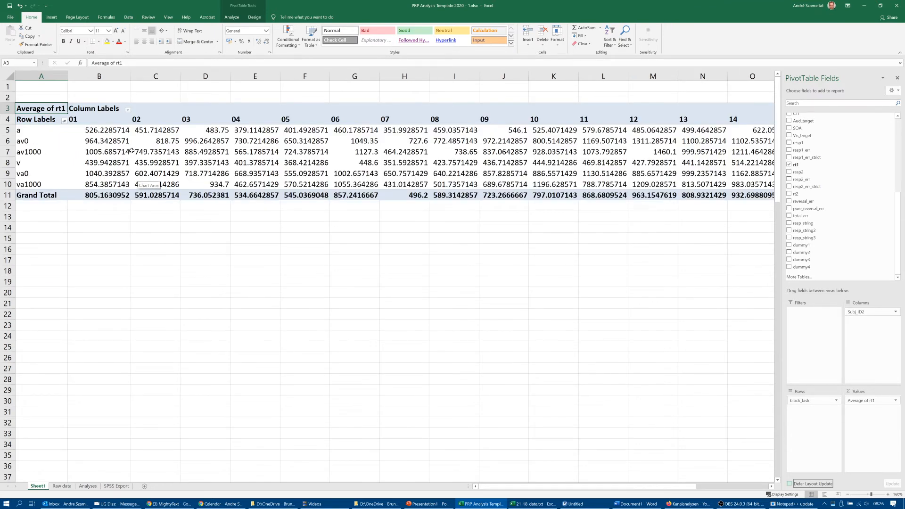
mouse_move(131, 151)
mouse_move(231, 154)
- Rearrange the PivotTable with Subj_ID2 as the row field and block_task as the column field
click(862, 313)
click(865, 312)
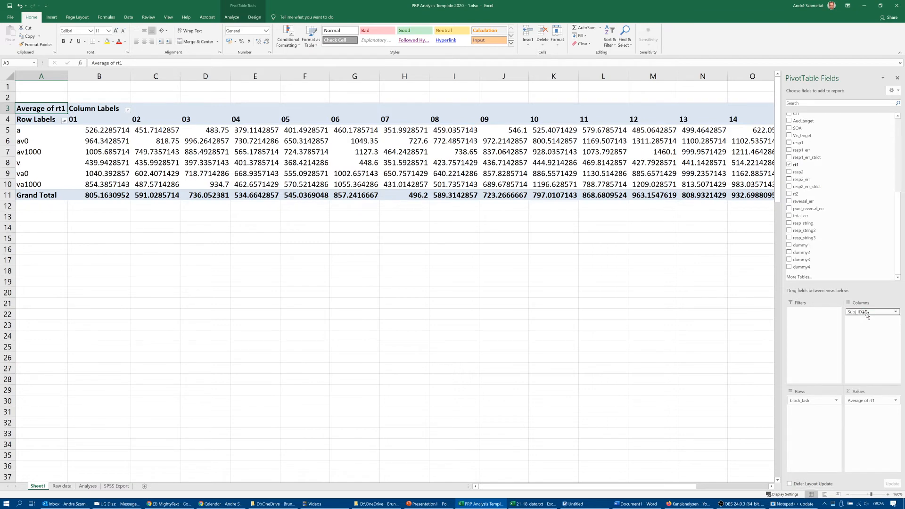
drag(866, 315, 872, 334)
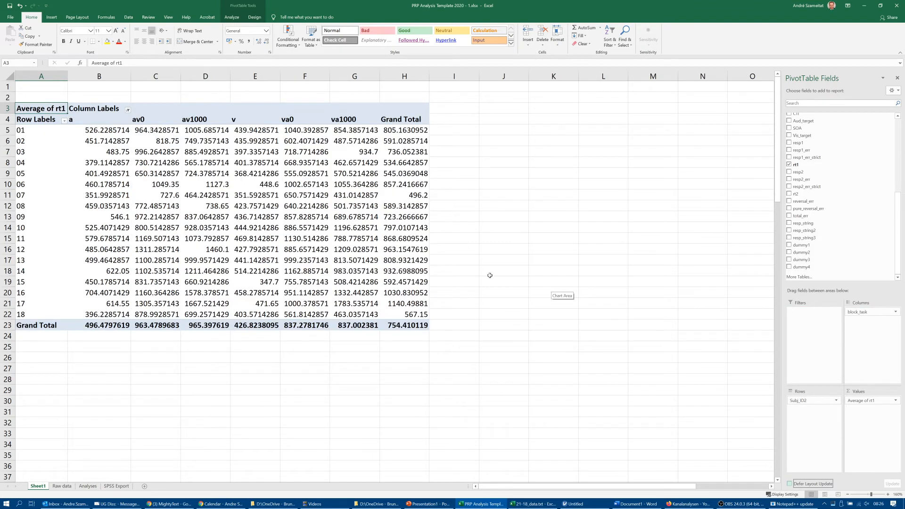
click(230, 219)
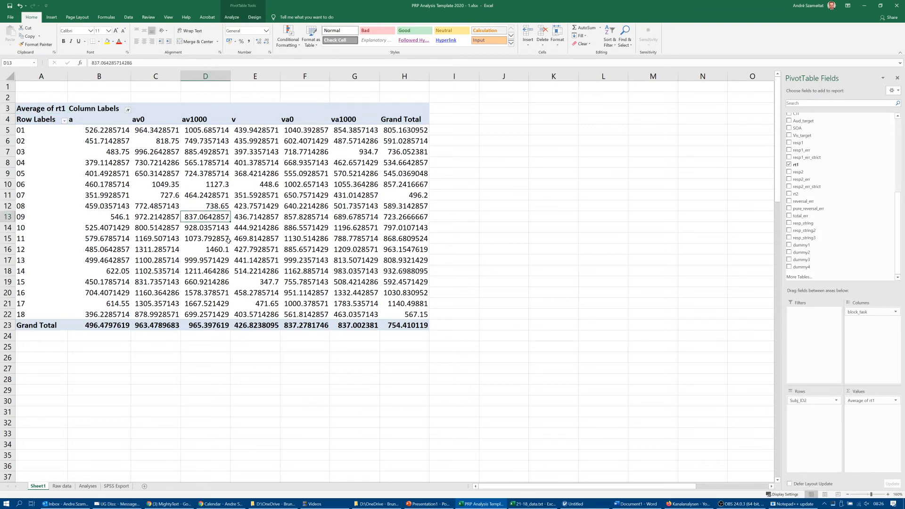
click(107, 141)
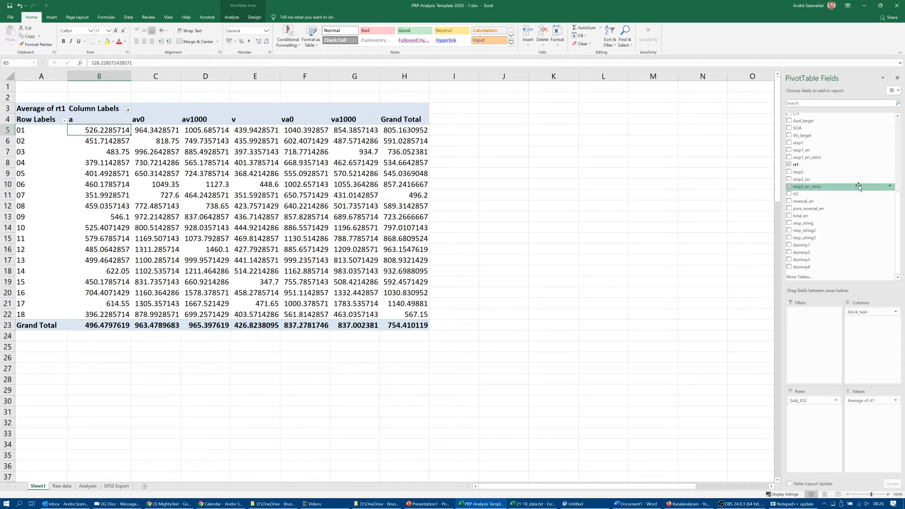
- Add total_err as the PivotTable's report filter and set it to 0
scroll(860, 224, up, 3)
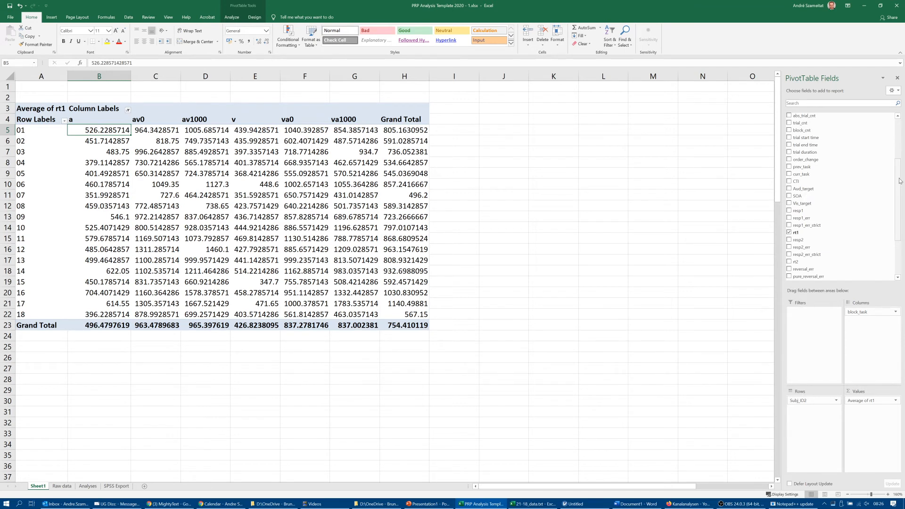
scroll(901, 185, down, 3)
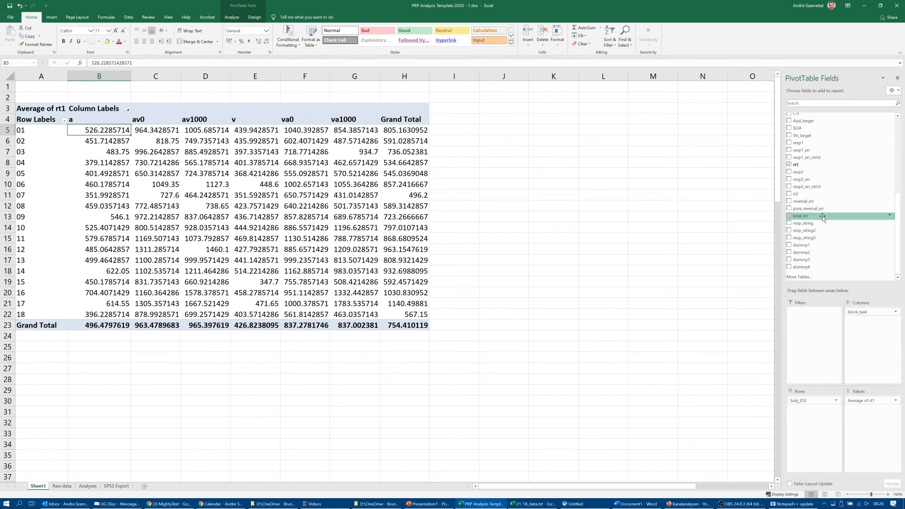
drag(807, 218, 798, 319)
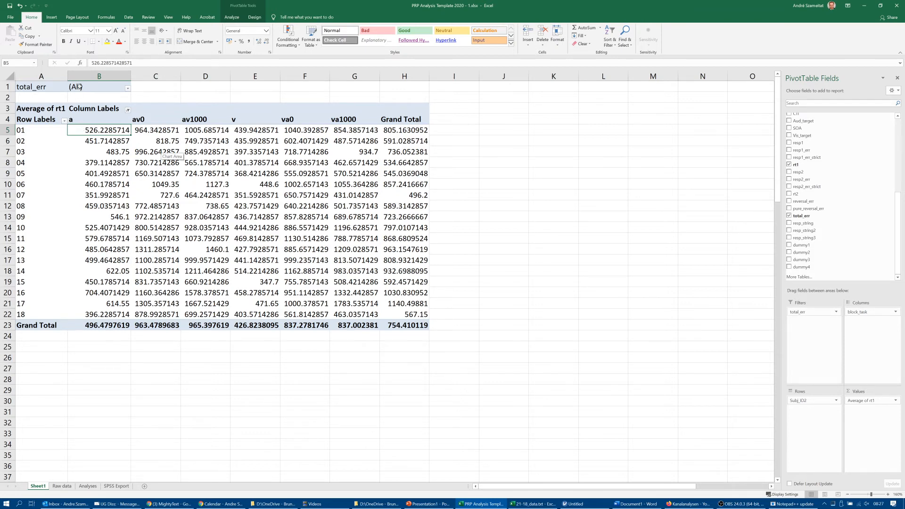
click(127, 88)
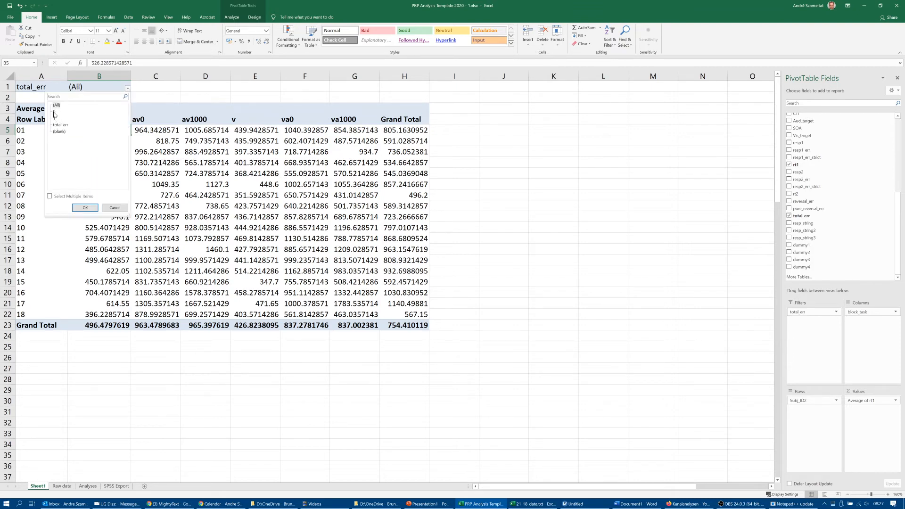
click(84, 208)
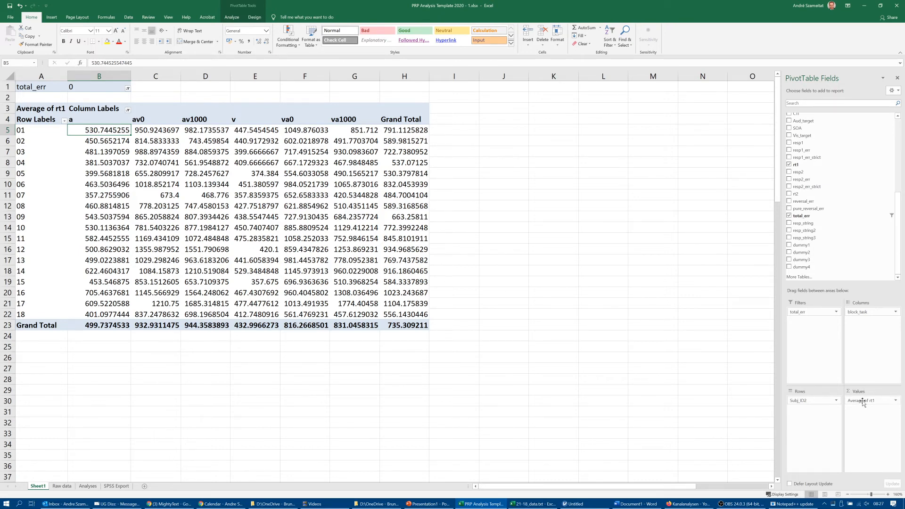
- Summarise the PivotTable's rt1 values by Count to see the number of trials per participant and block task
right_click(259, 196)
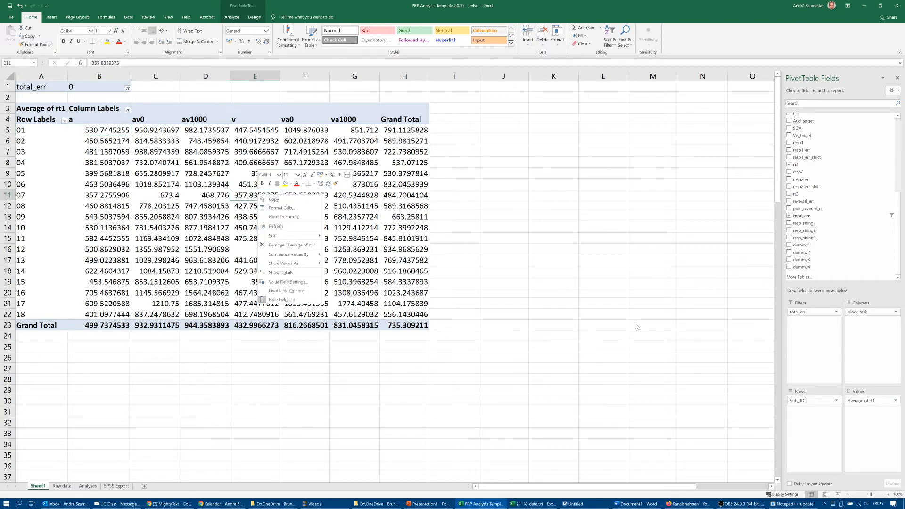
right_click(180, 198)
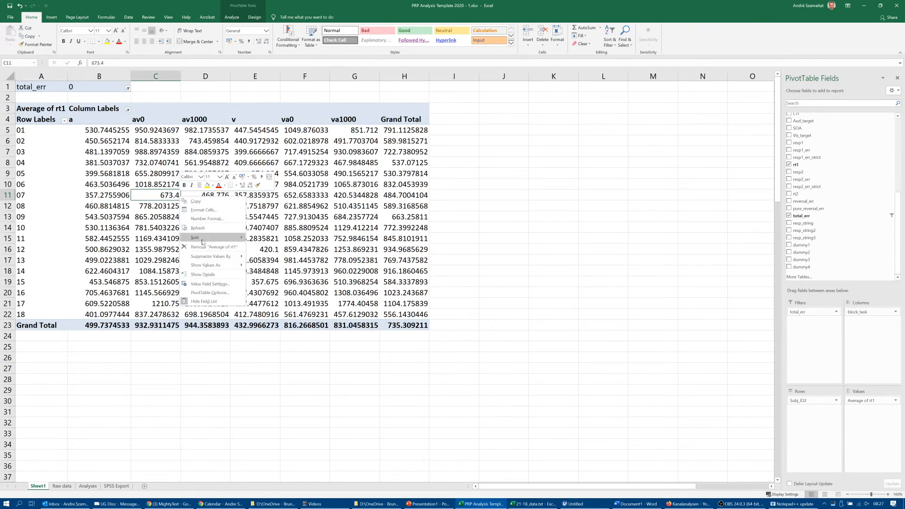
mouse_move(206, 258)
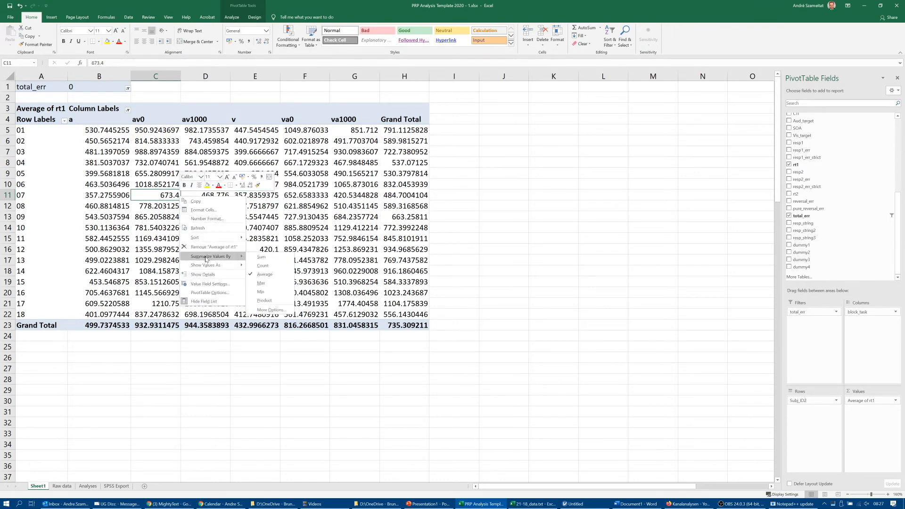
click(263, 266)
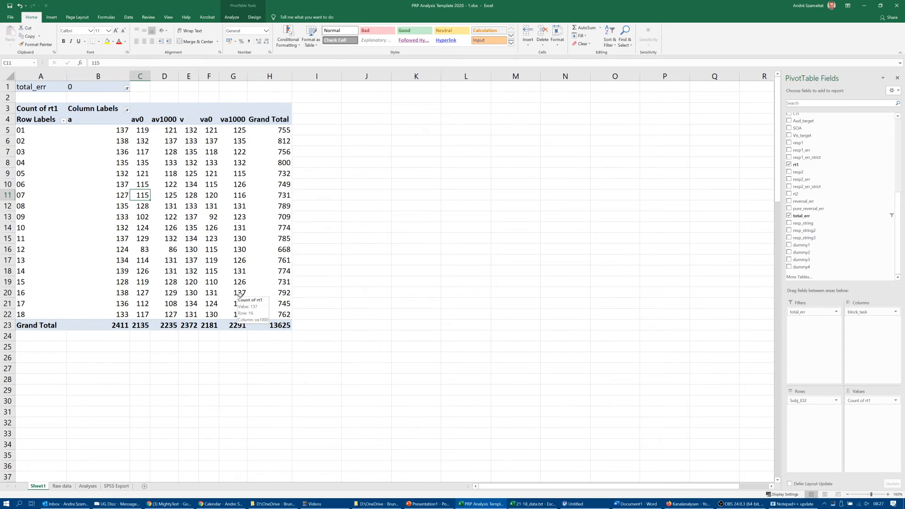
- Filter the trial counts to total_err 1 to view the error trials, and return the filter to 0
click(126, 89)
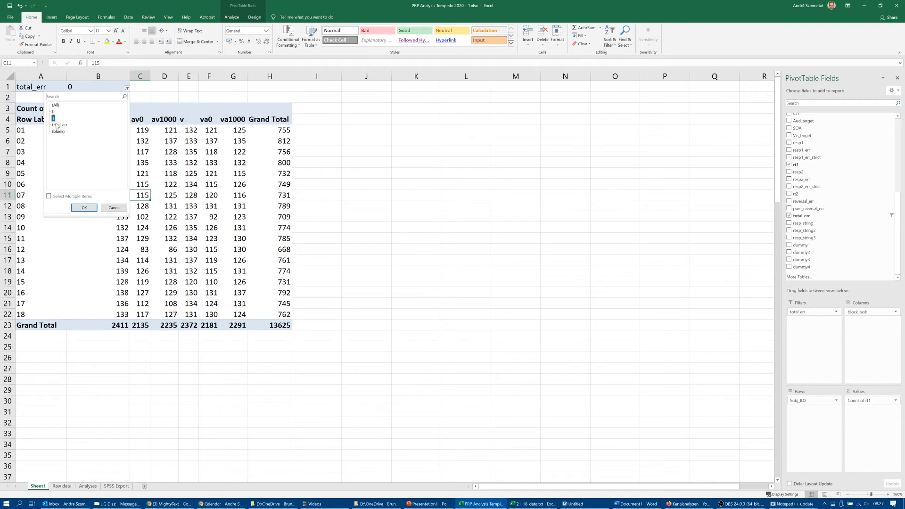
click(81, 208)
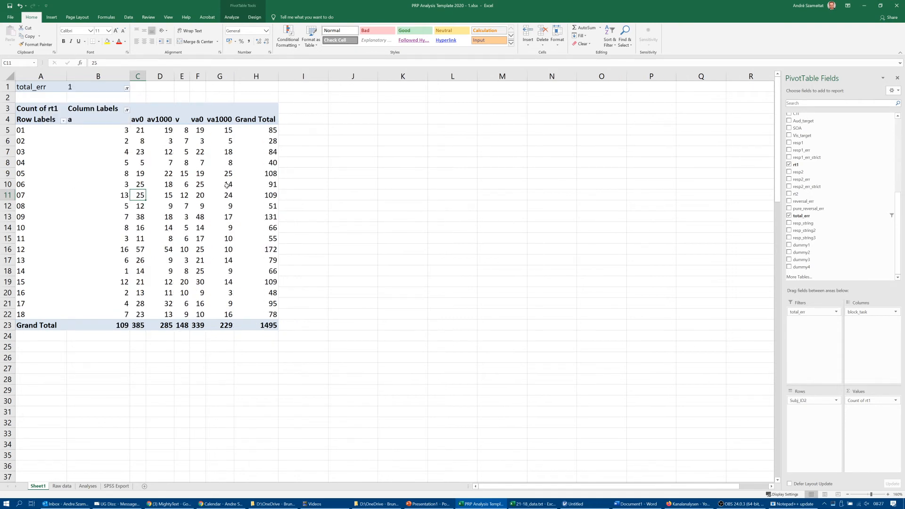
click(127, 89)
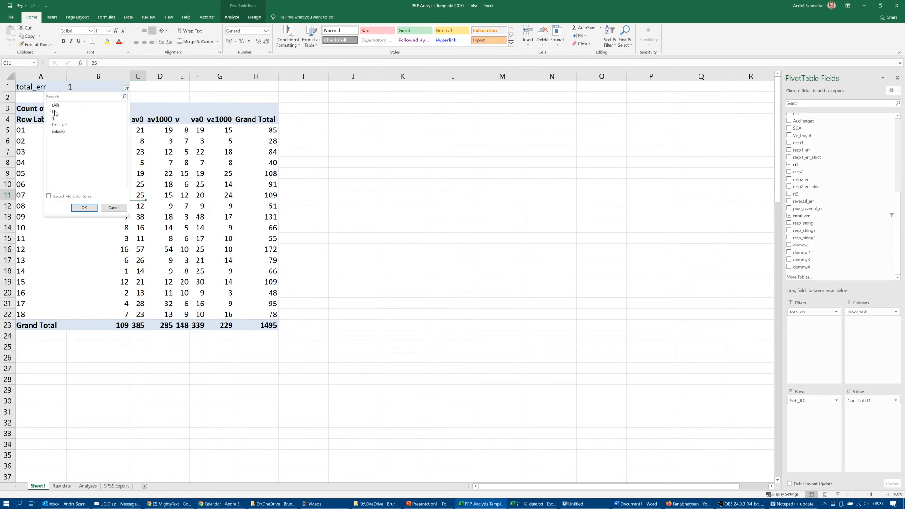
click(84, 207)
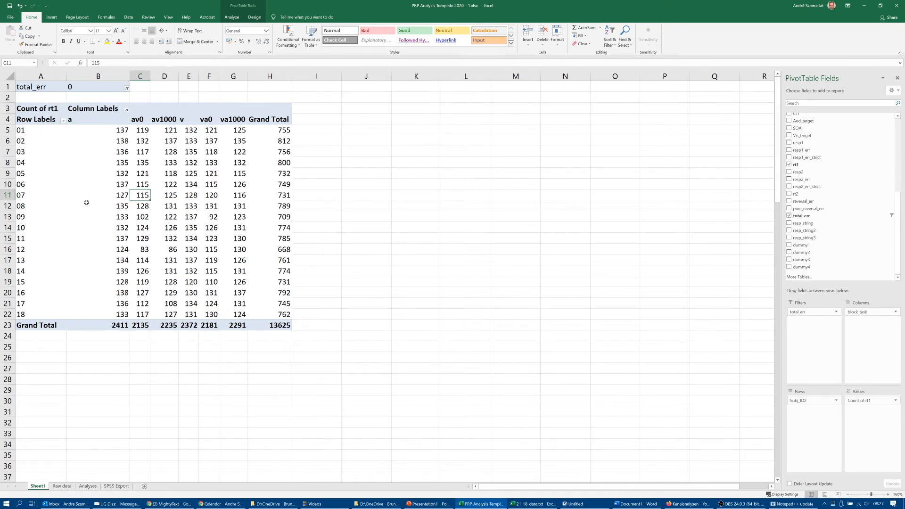
- Switch the rt1 summary from Count back to Average
right_click(200, 172)
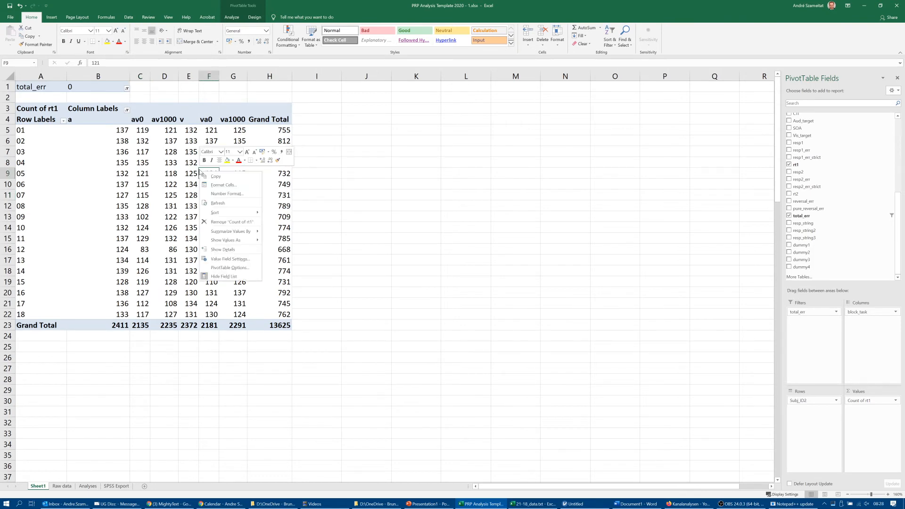
mouse_move(219, 233)
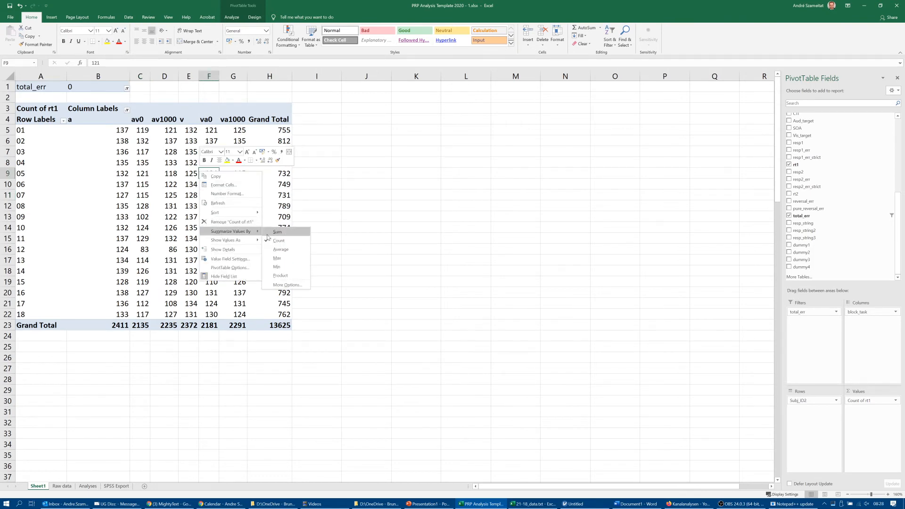
click(277, 251)
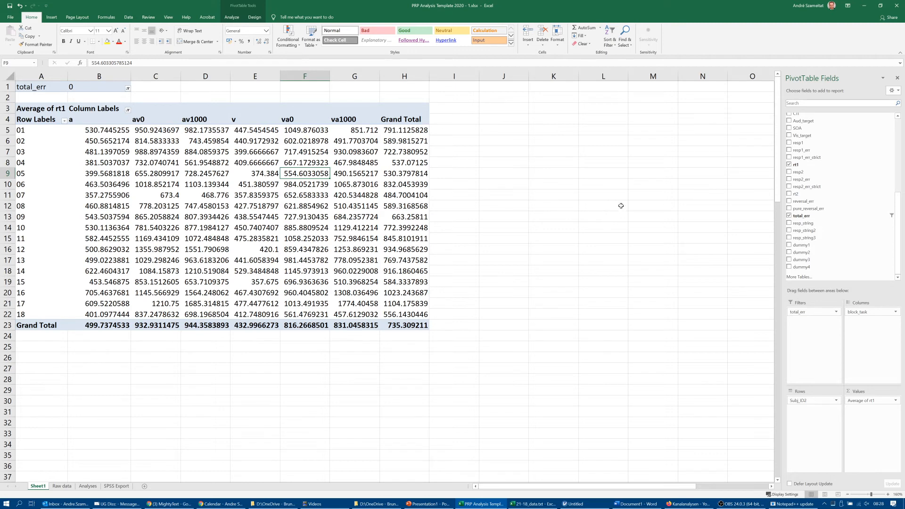
- Add the Group 2 field as a second report filter in the PivotTable and set it to BA
drag(898, 211, 898, 138)
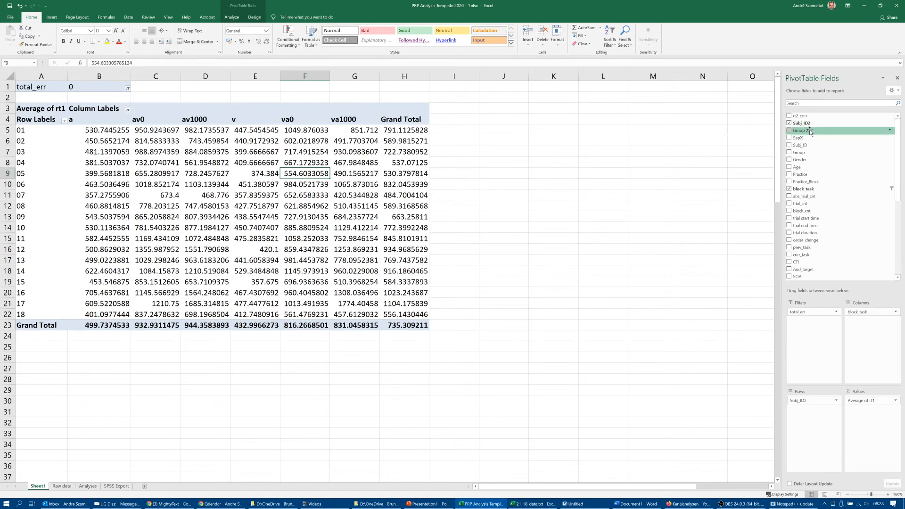
drag(810, 132, 804, 322)
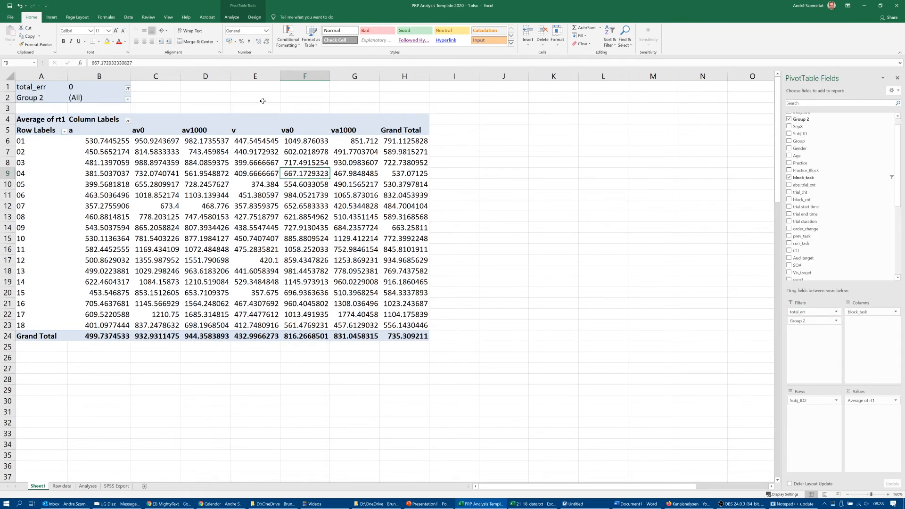
click(128, 99)
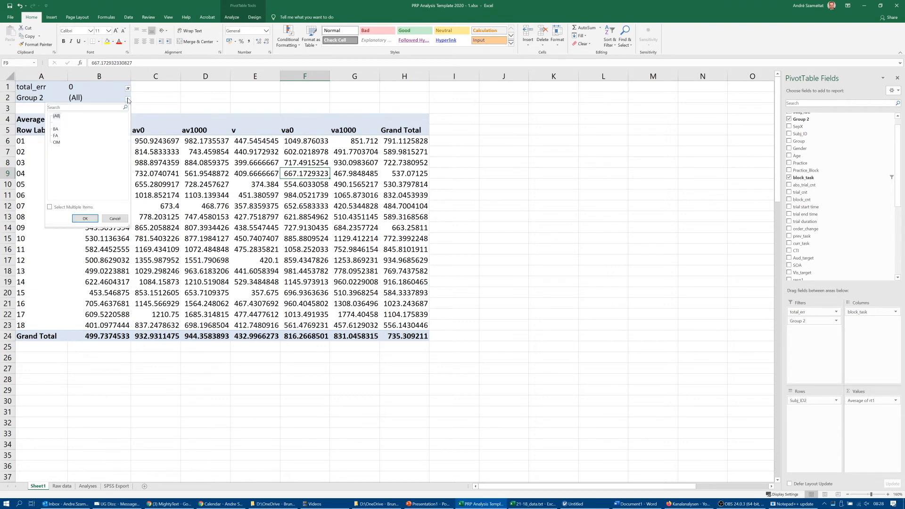
click(79, 219)
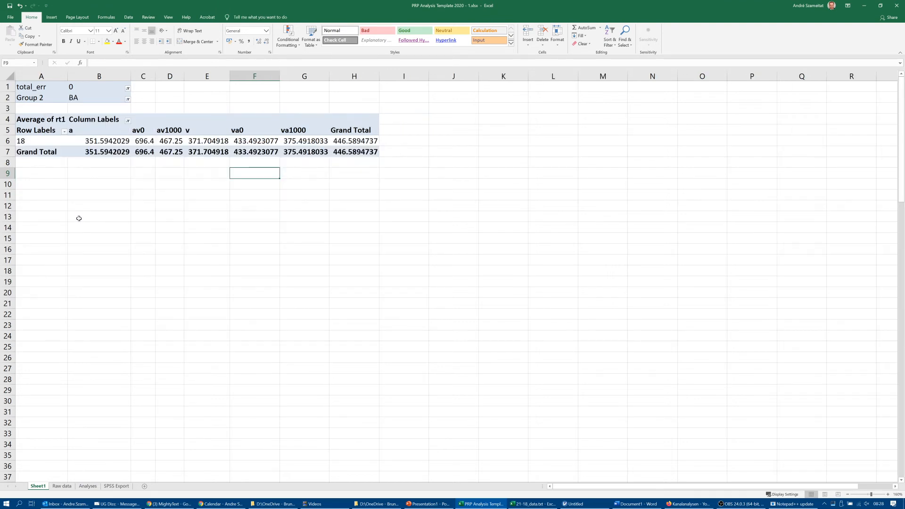
- Set the Group 2 filter to FA to view that group's rt1 averages, and switch it to OM
click(128, 100)
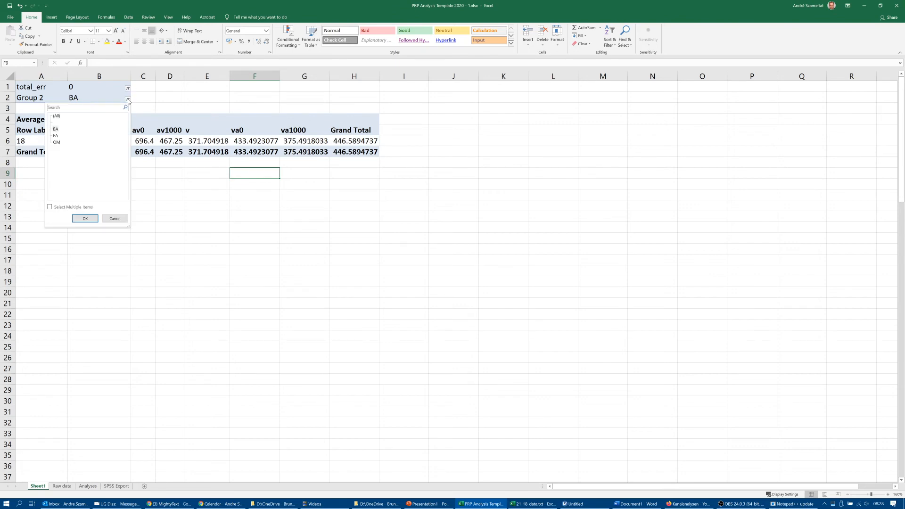
click(56, 136)
click(84, 218)
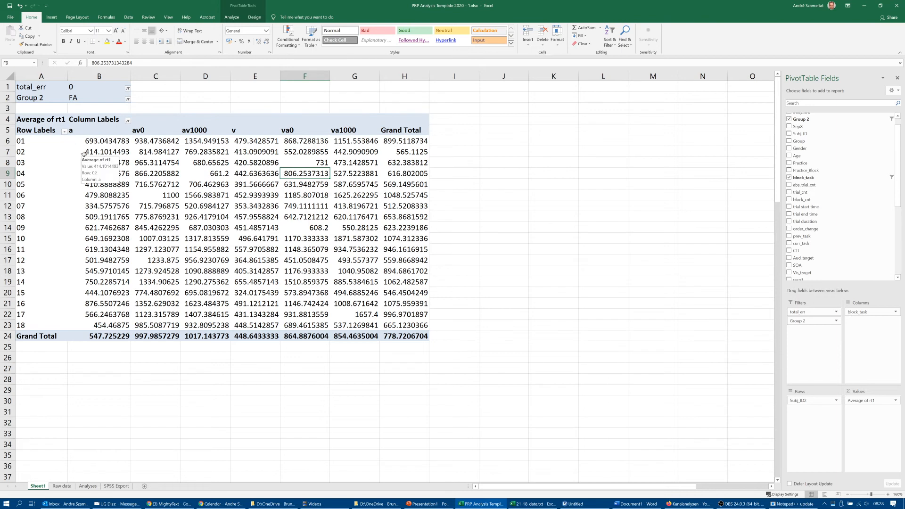
click(34, 140)
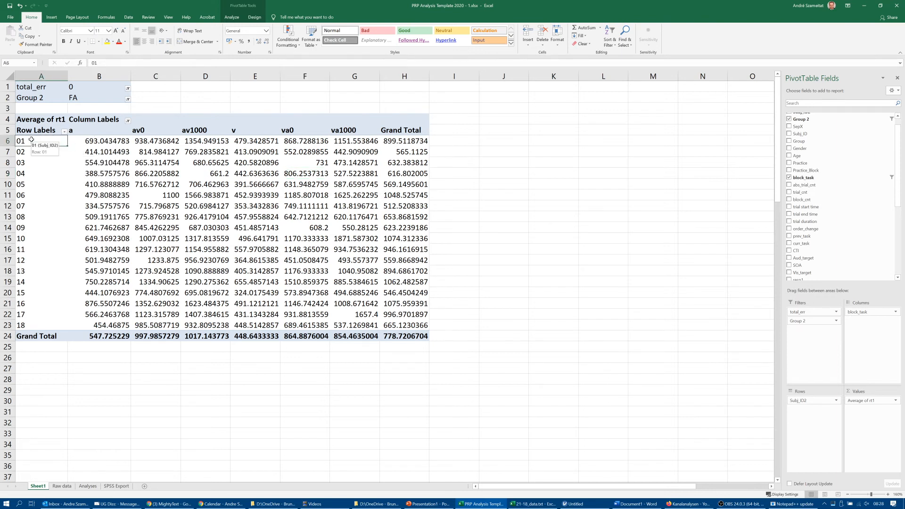
click(127, 100)
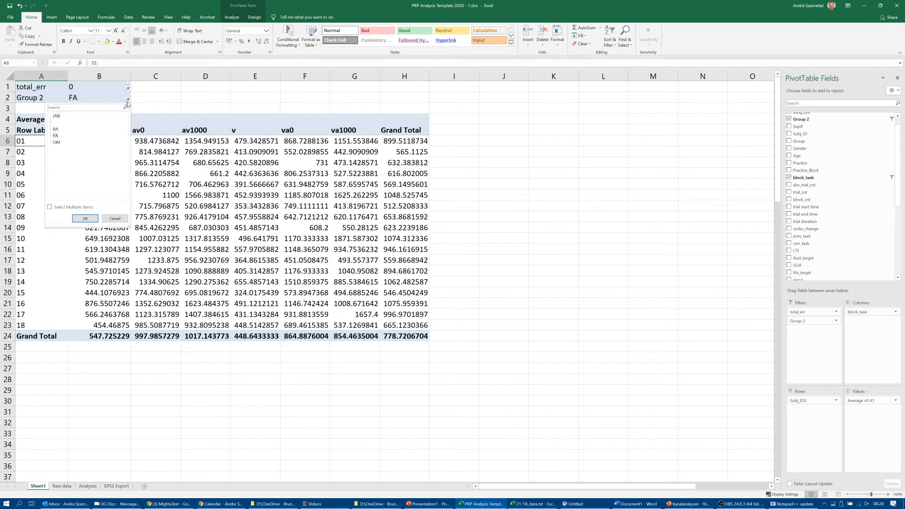
click(56, 142)
click(83, 220)
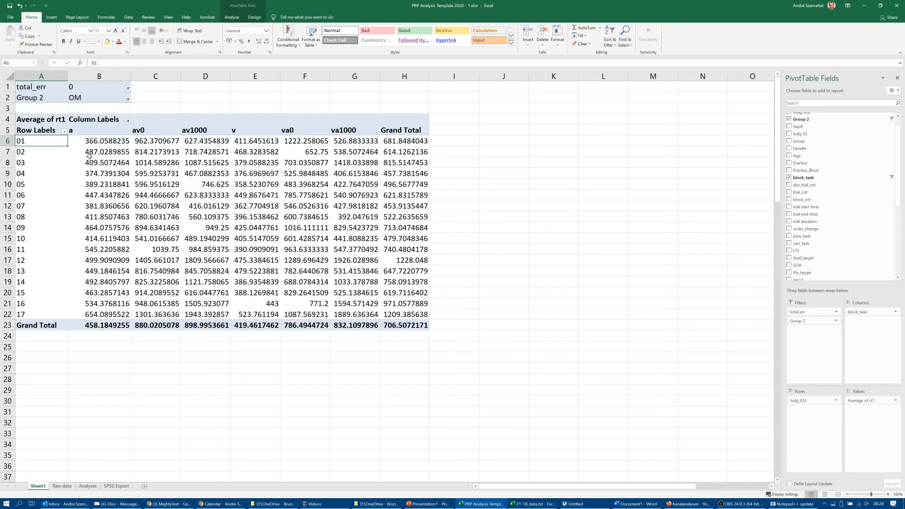
- Summarise the rt1 values by Count to check the number of trials in group OM
right_click(152, 175)
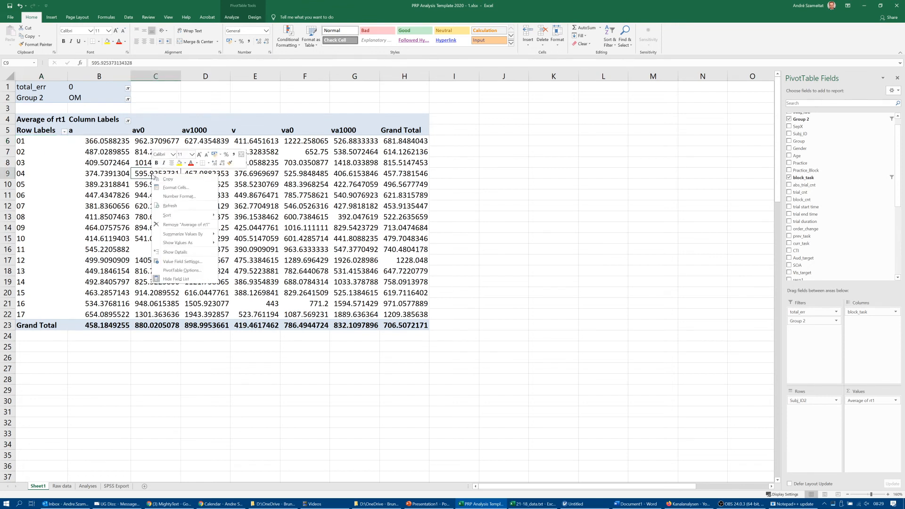
mouse_move(181, 236)
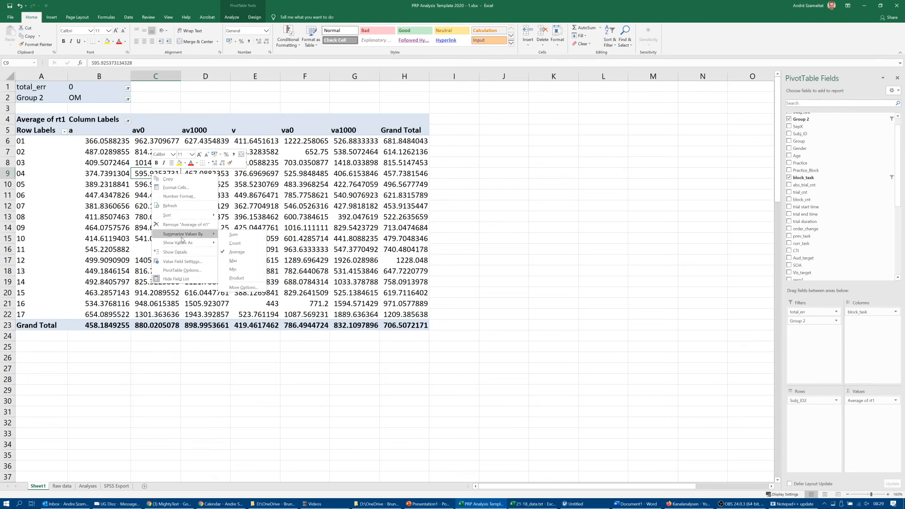
click(235, 243)
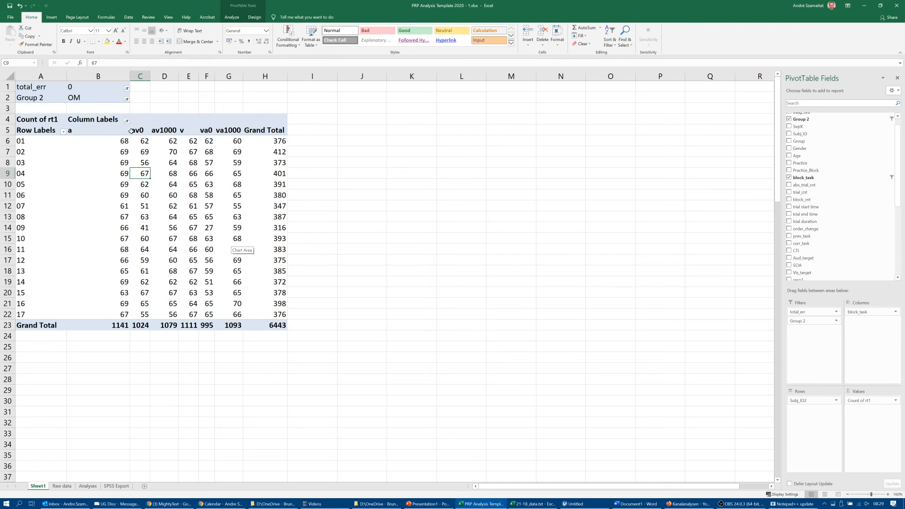
- Filter the group OM trial counts to total_err 1, and extend the total_err filter to (All)
click(126, 88)
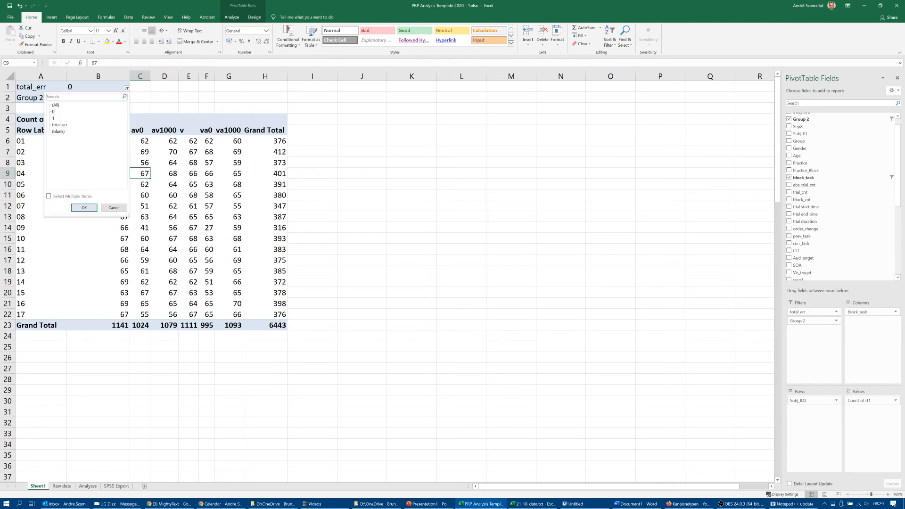
click(54, 118)
click(84, 207)
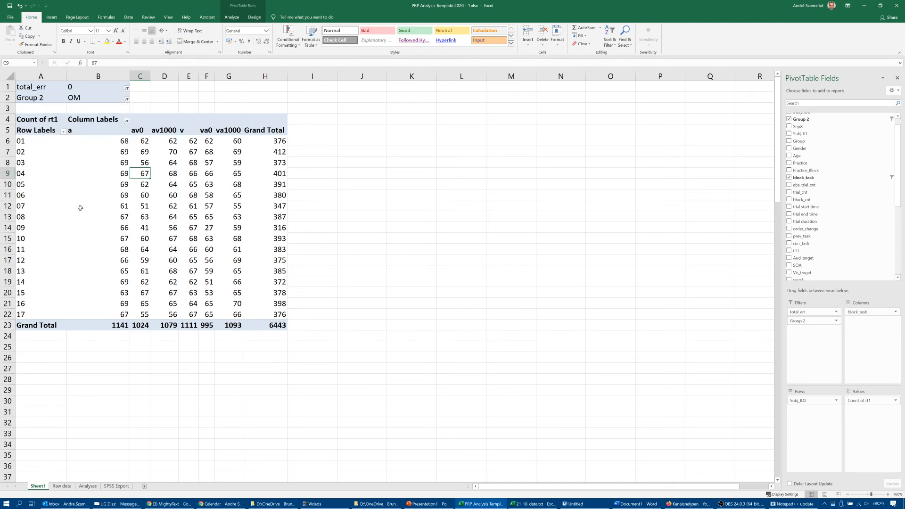
click(127, 90)
click(57, 106)
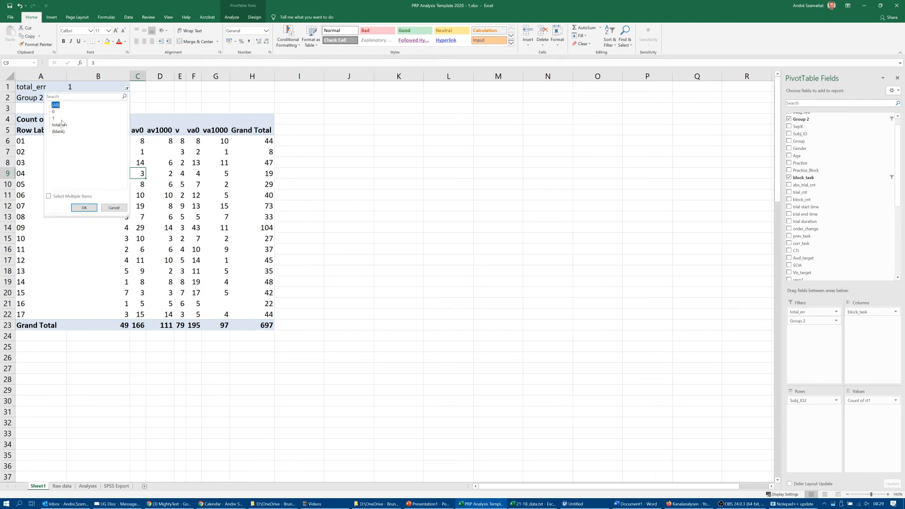
click(84, 207)
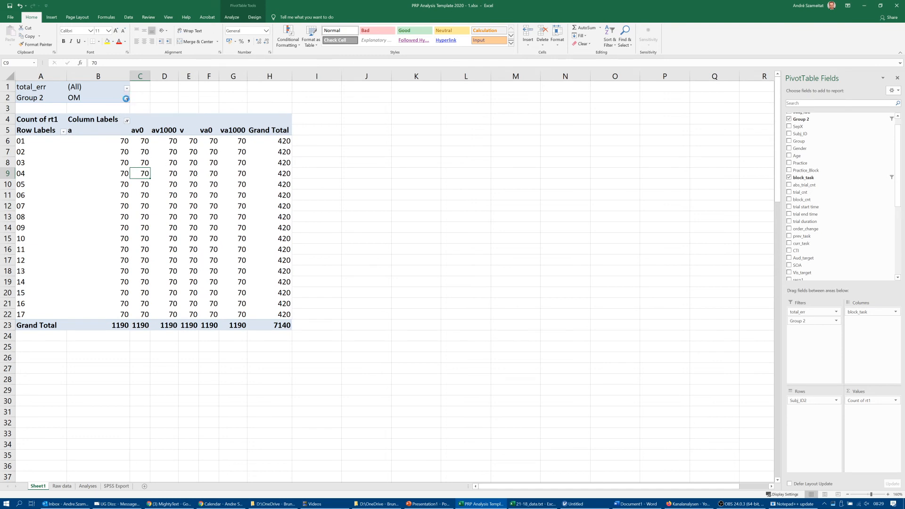
- Set the Group 2 filter to FA and the total_err filter back to 0
click(126, 99)
click(55, 136)
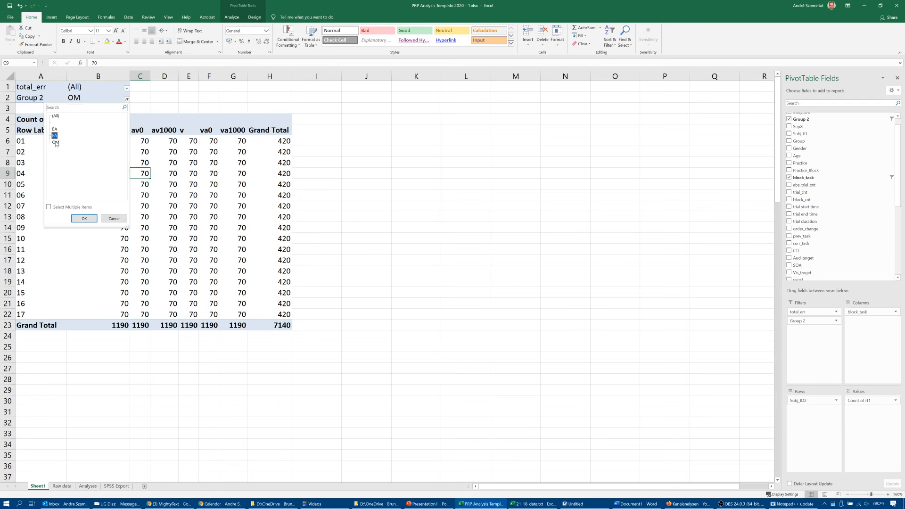
click(84, 218)
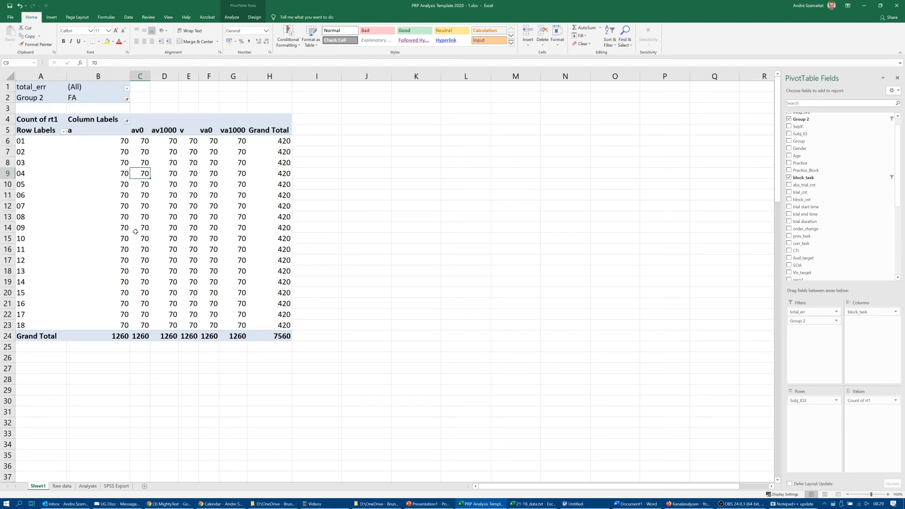
click(126, 89)
click(51, 111)
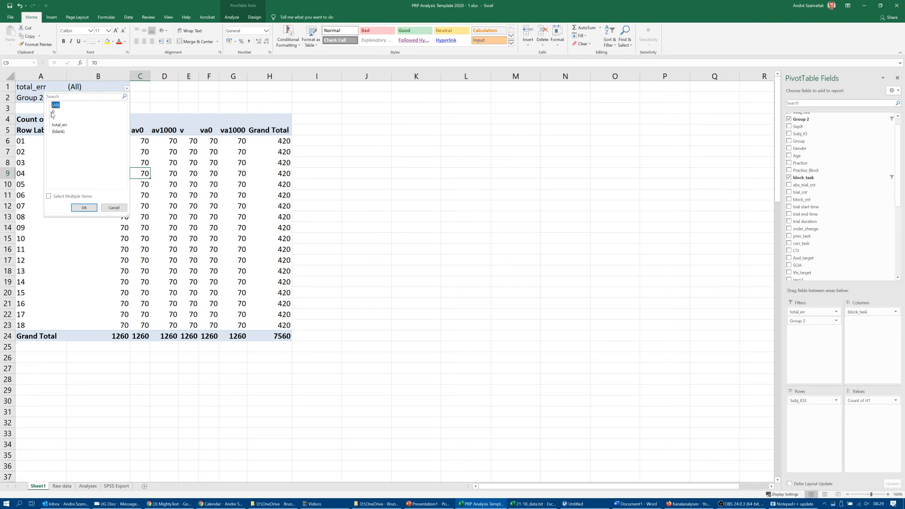
click(54, 113)
click(85, 208)
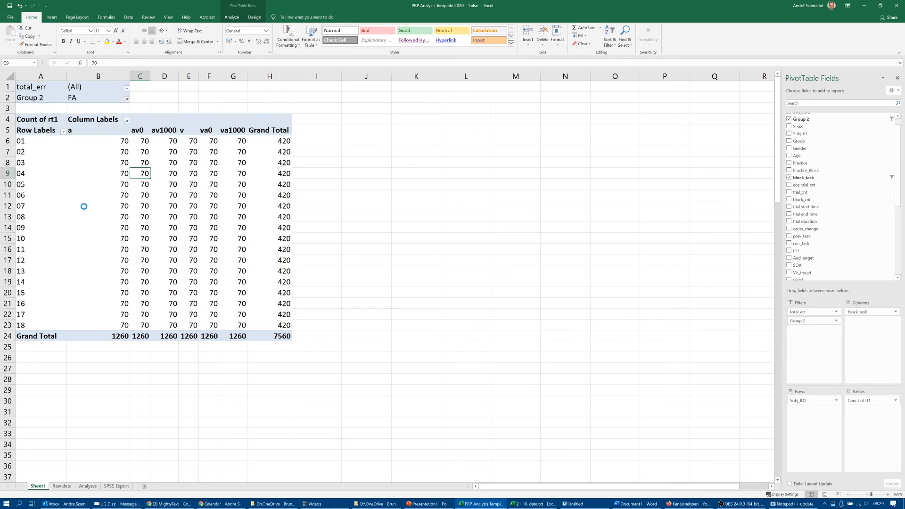
- Summarise the rt1 values by Average again for the error-free trials of group FA
right_click(163, 185)
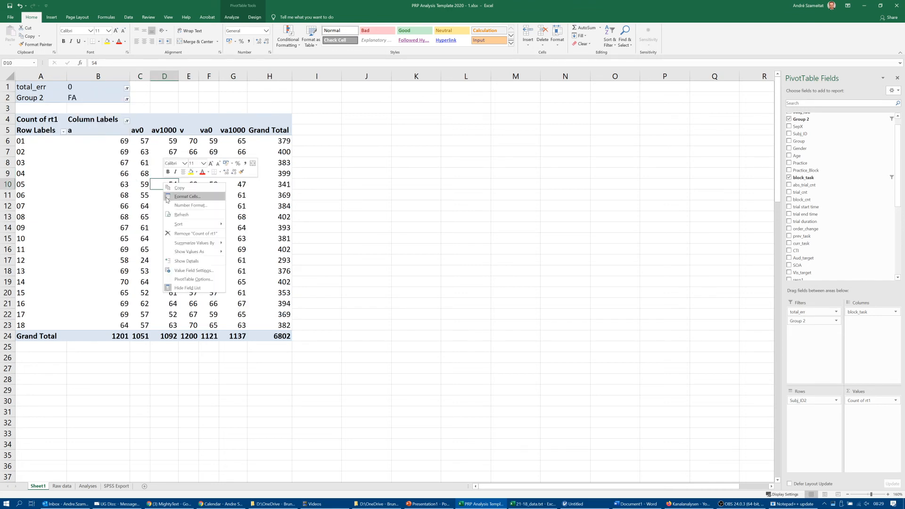
mouse_move(188, 243)
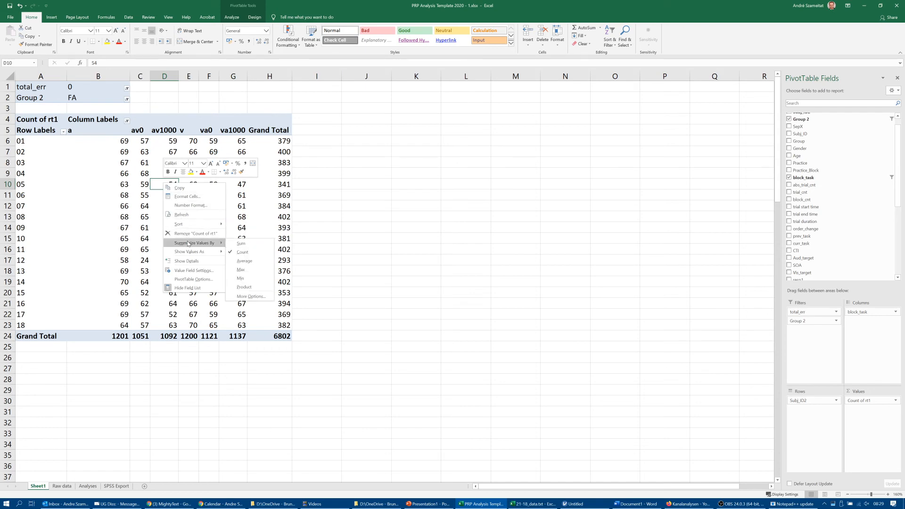
click(245, 261)
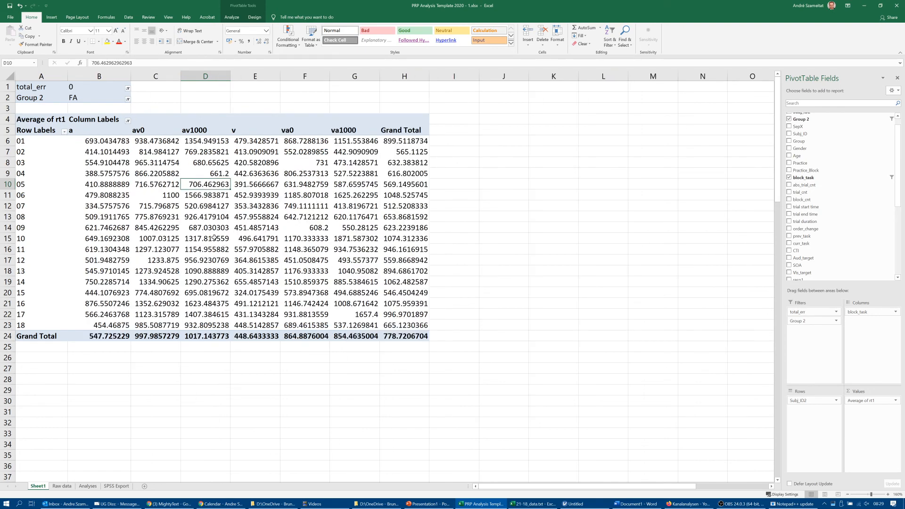
click(478, 263)
click(209, 215)
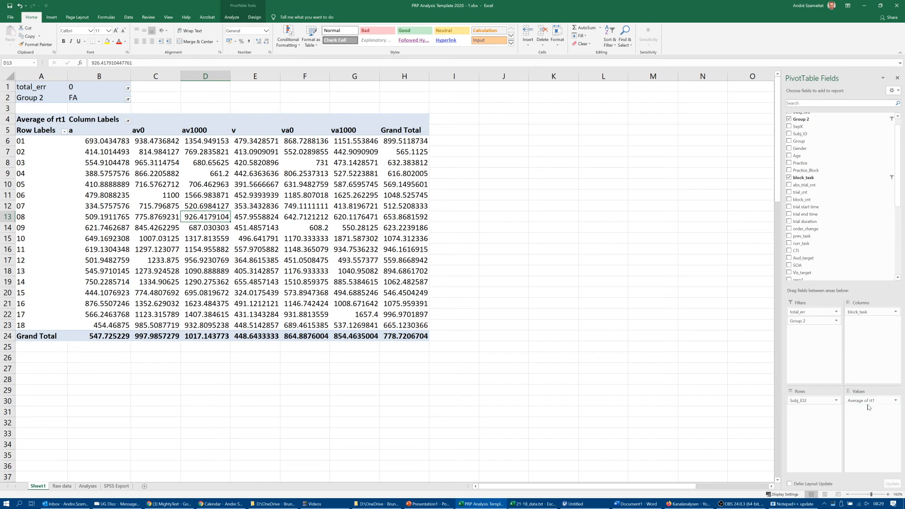
- Remove rt1 from the PivotTable's values and move total_err from the report filters into the values
drag(868, 402, 853, 265)
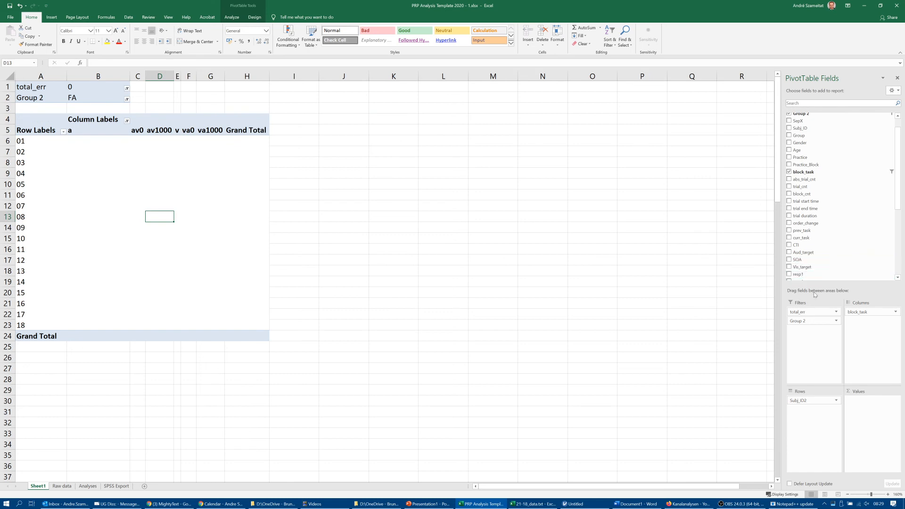
click(802, 311)
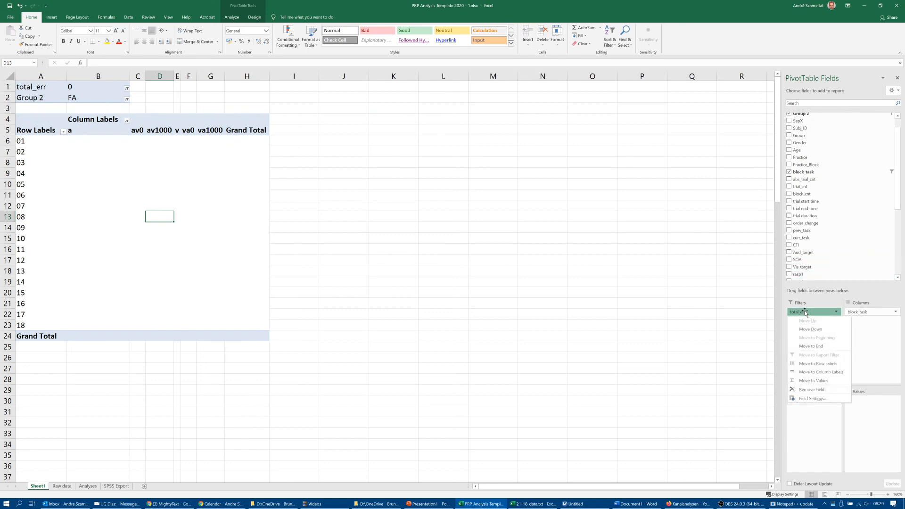
drag(801, 311, 854, 411)
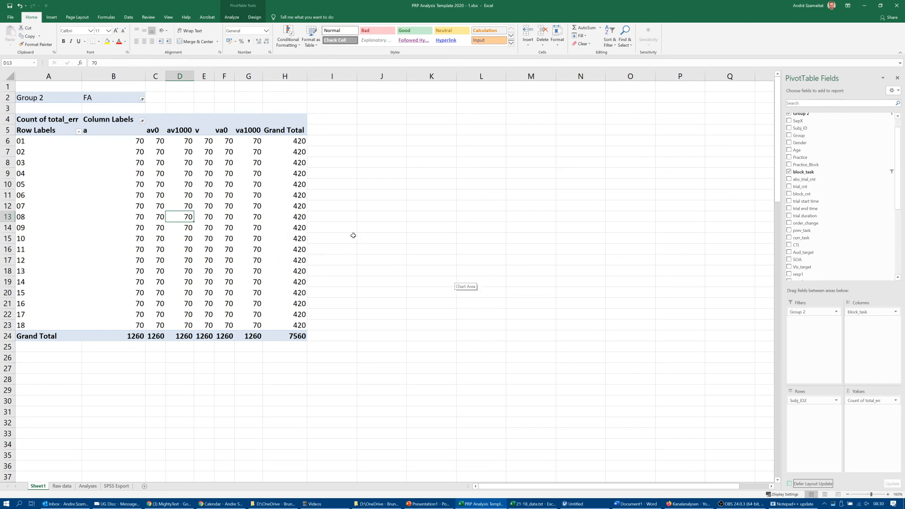
- Summarise total_err by Average and inspect the error rates per participant and block task
right_click(215, 188)
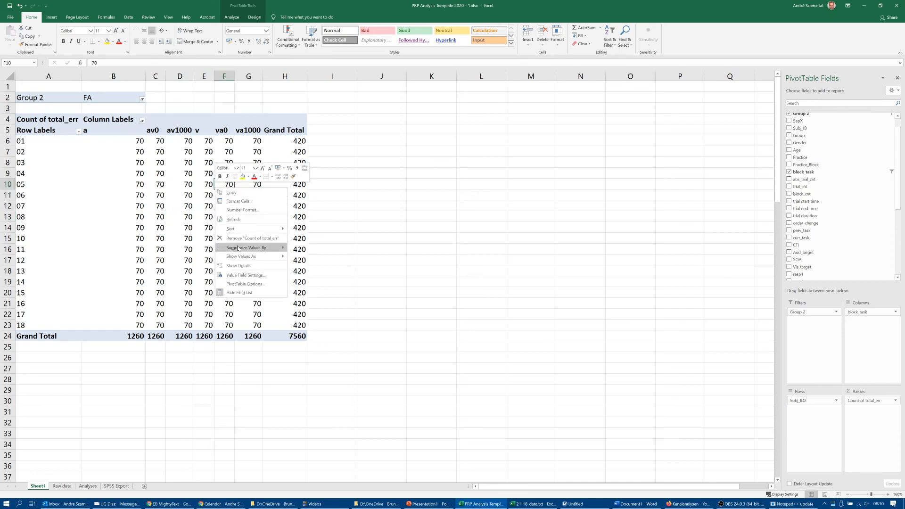
mouse_move(258, 249)
click(306, 266)
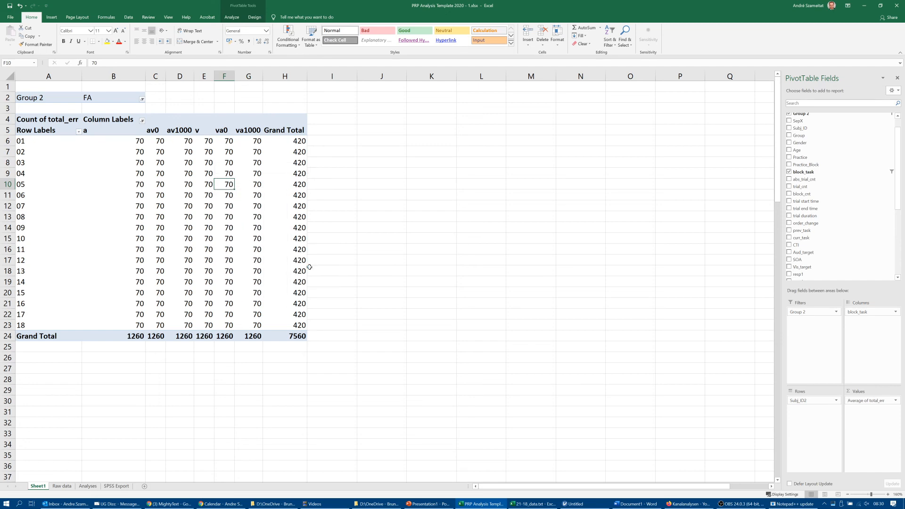
click(241, 206)
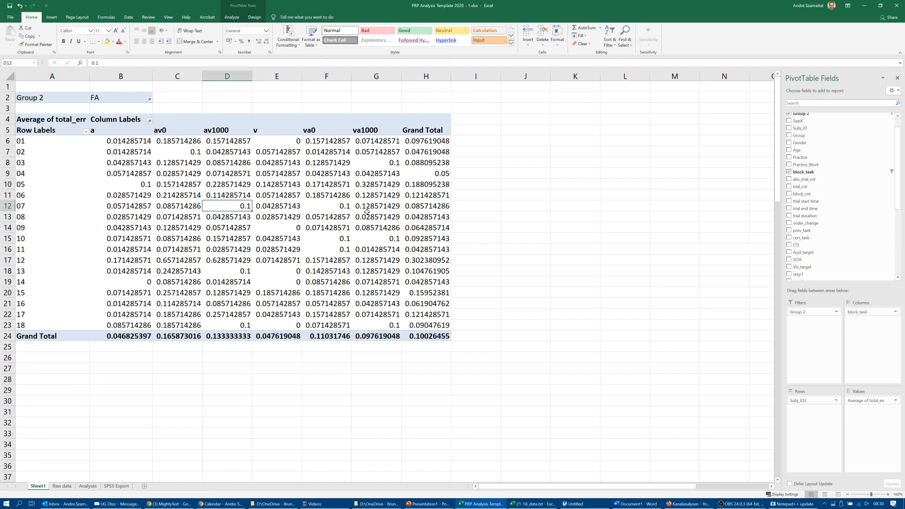
click(297, 141)
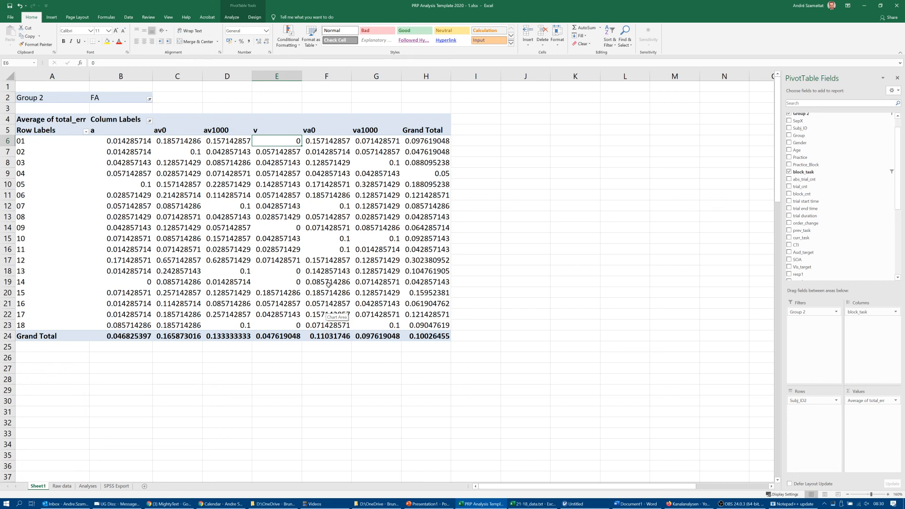
click(343, 239)
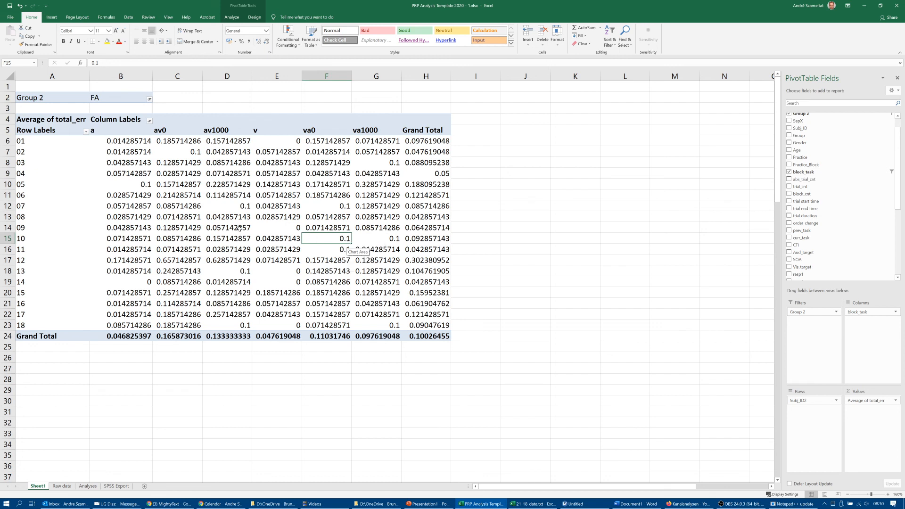
- Format the participants' average total_err values, including their row totals, as percentages with one decimal place
drag(128, 142, 419, 326)
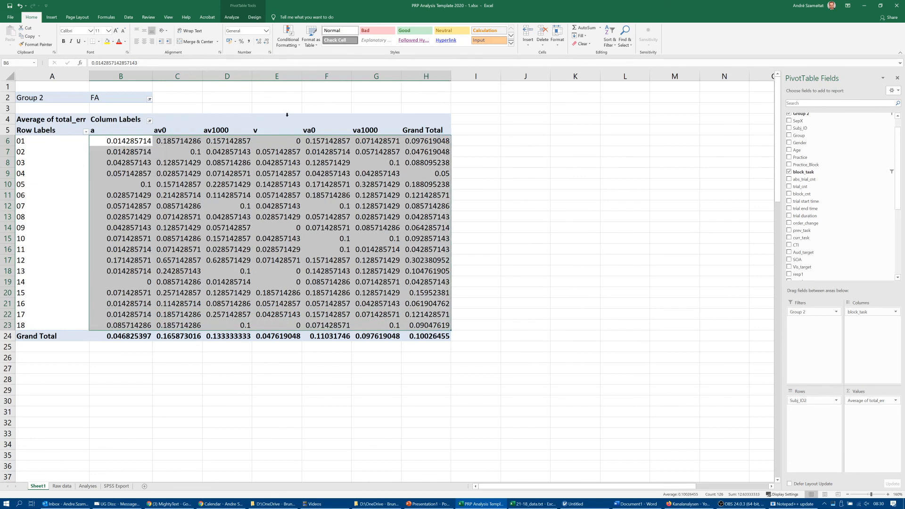
click(242, 42)
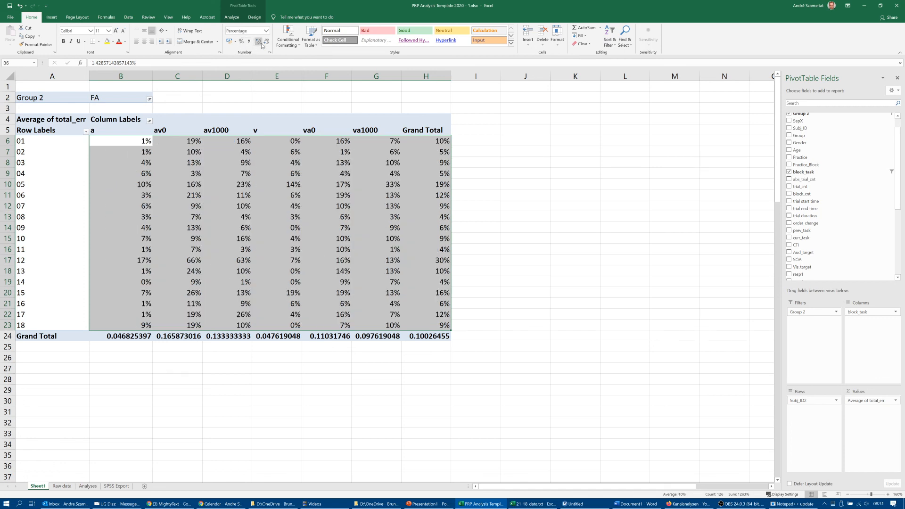
click(259, 42)
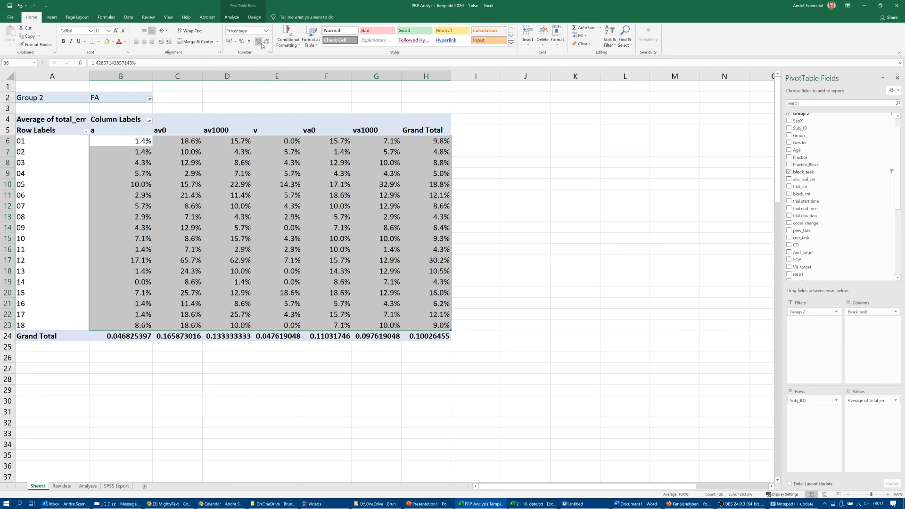
- Reduce the participants' error rates to whole percentages and restore them to one decimal place
click(265, 44)
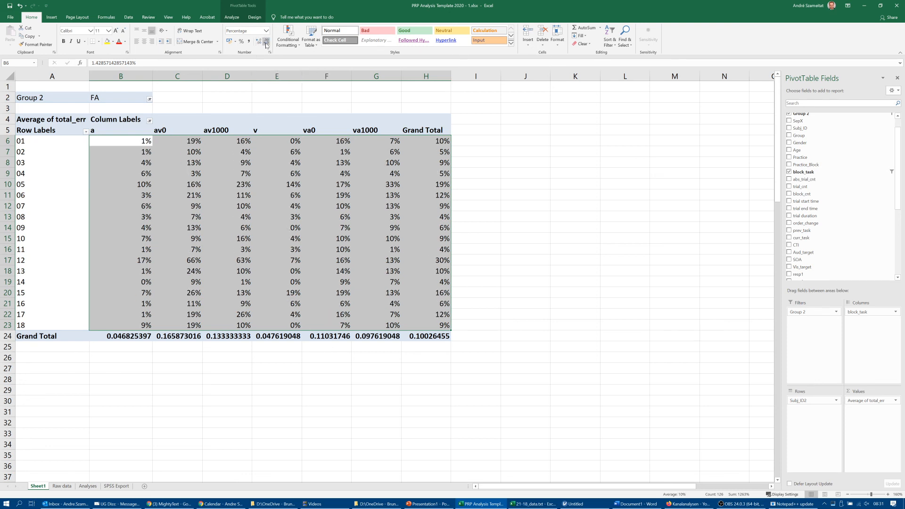
click(260, 43)
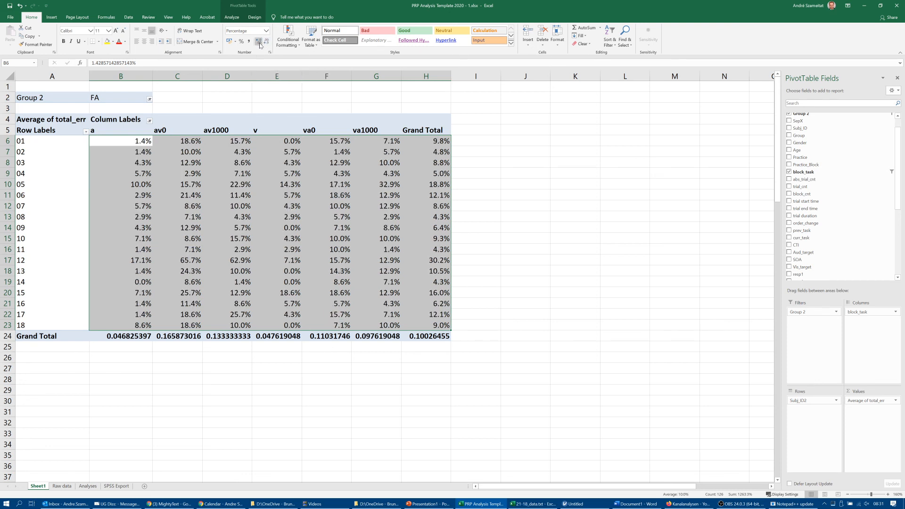
click(469, 184)
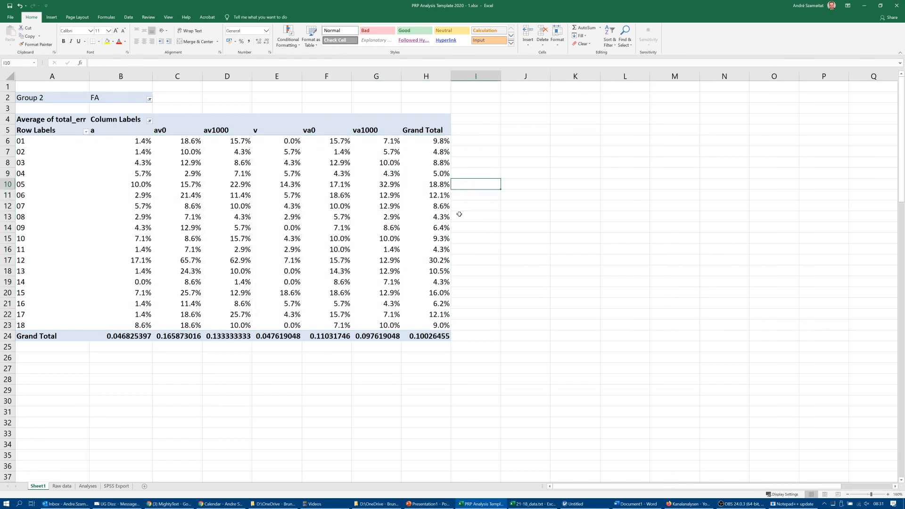
- Try the comma number style on the participants' error rates, including row totals, and format them as percentages without decimals
click(137, 143)
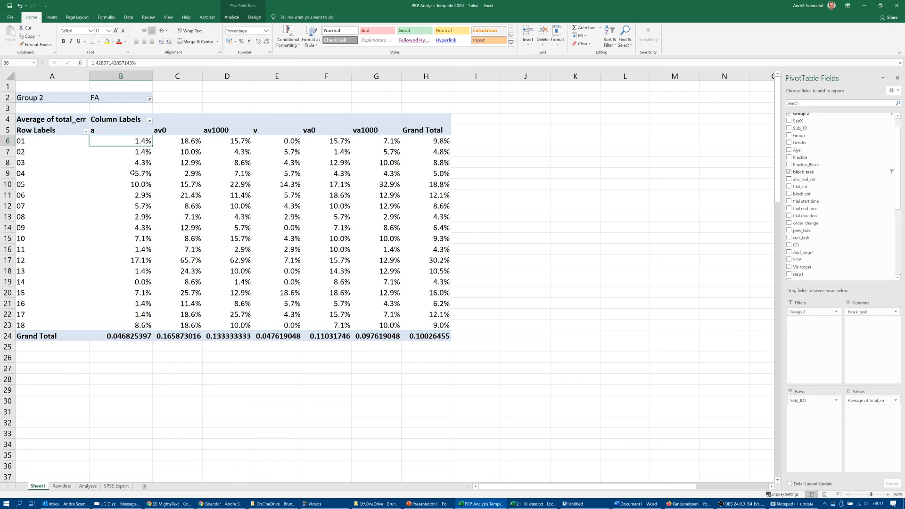
drag(135, 141, 414, 320)
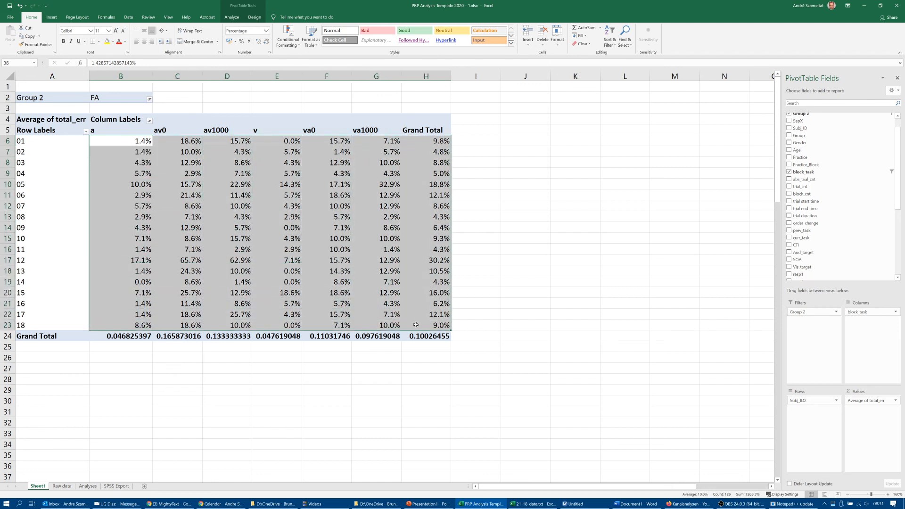
click(249, 42)
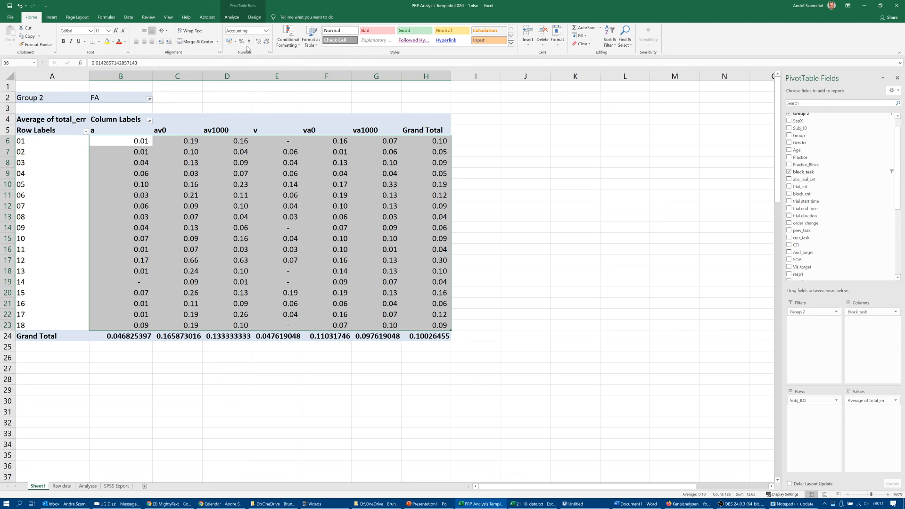
click(241, 41)
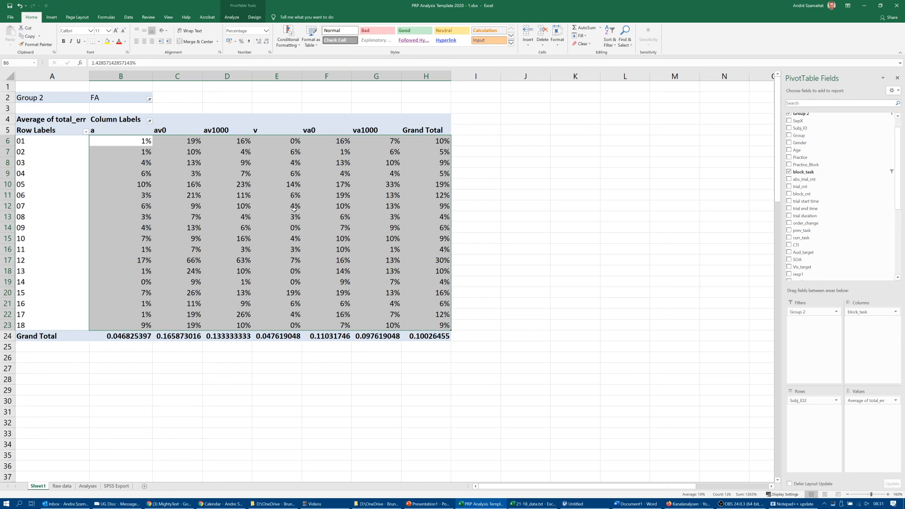
click(498, 236)
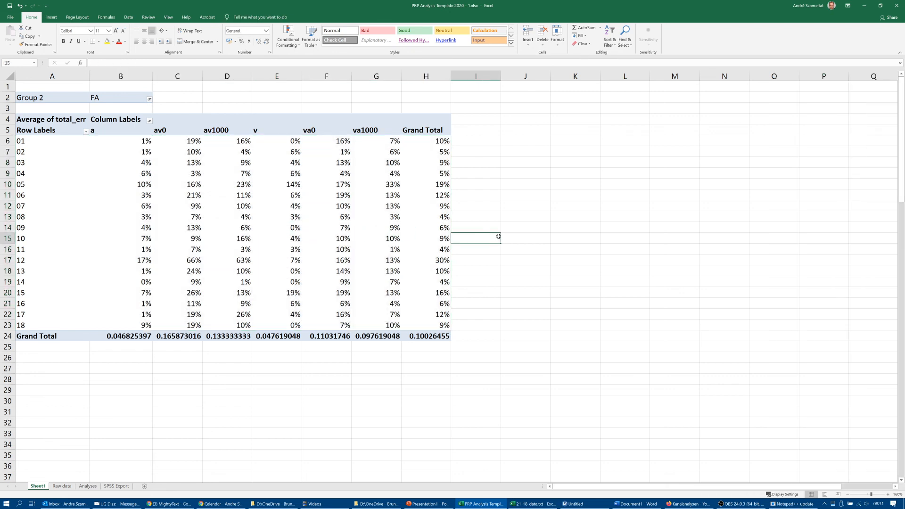